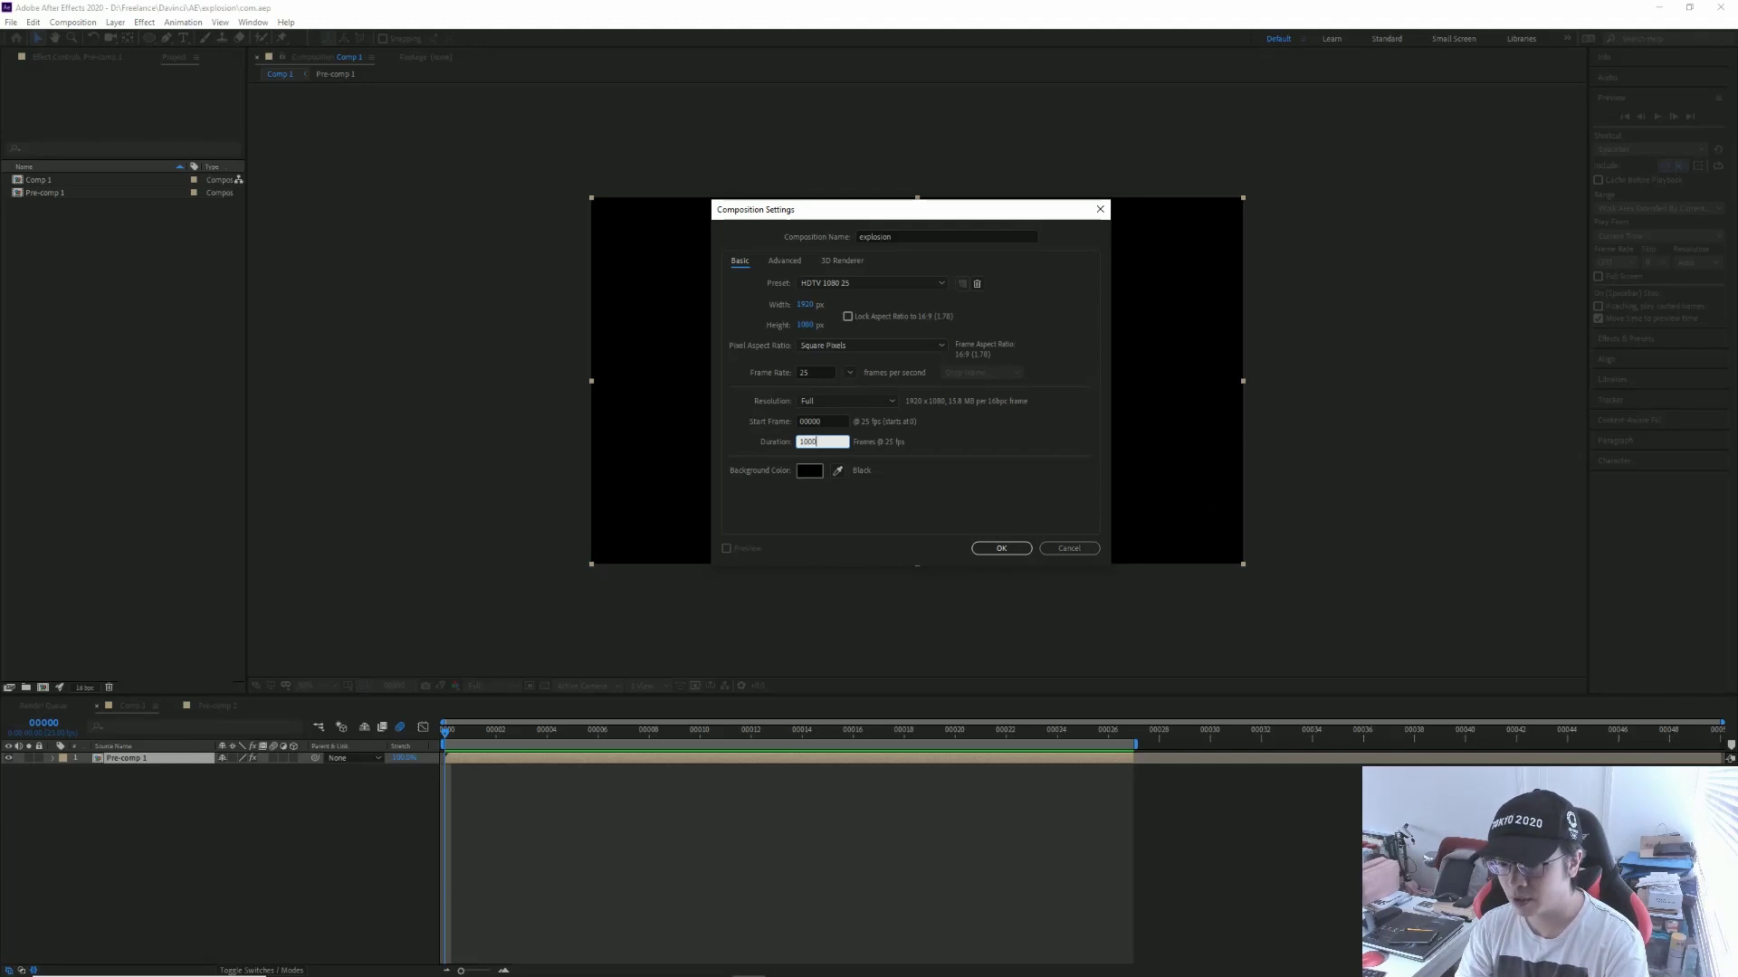
Step: Create the 1920 × 1080 composition explosion at 25 fps with a duration of 100 frames
key(Return)
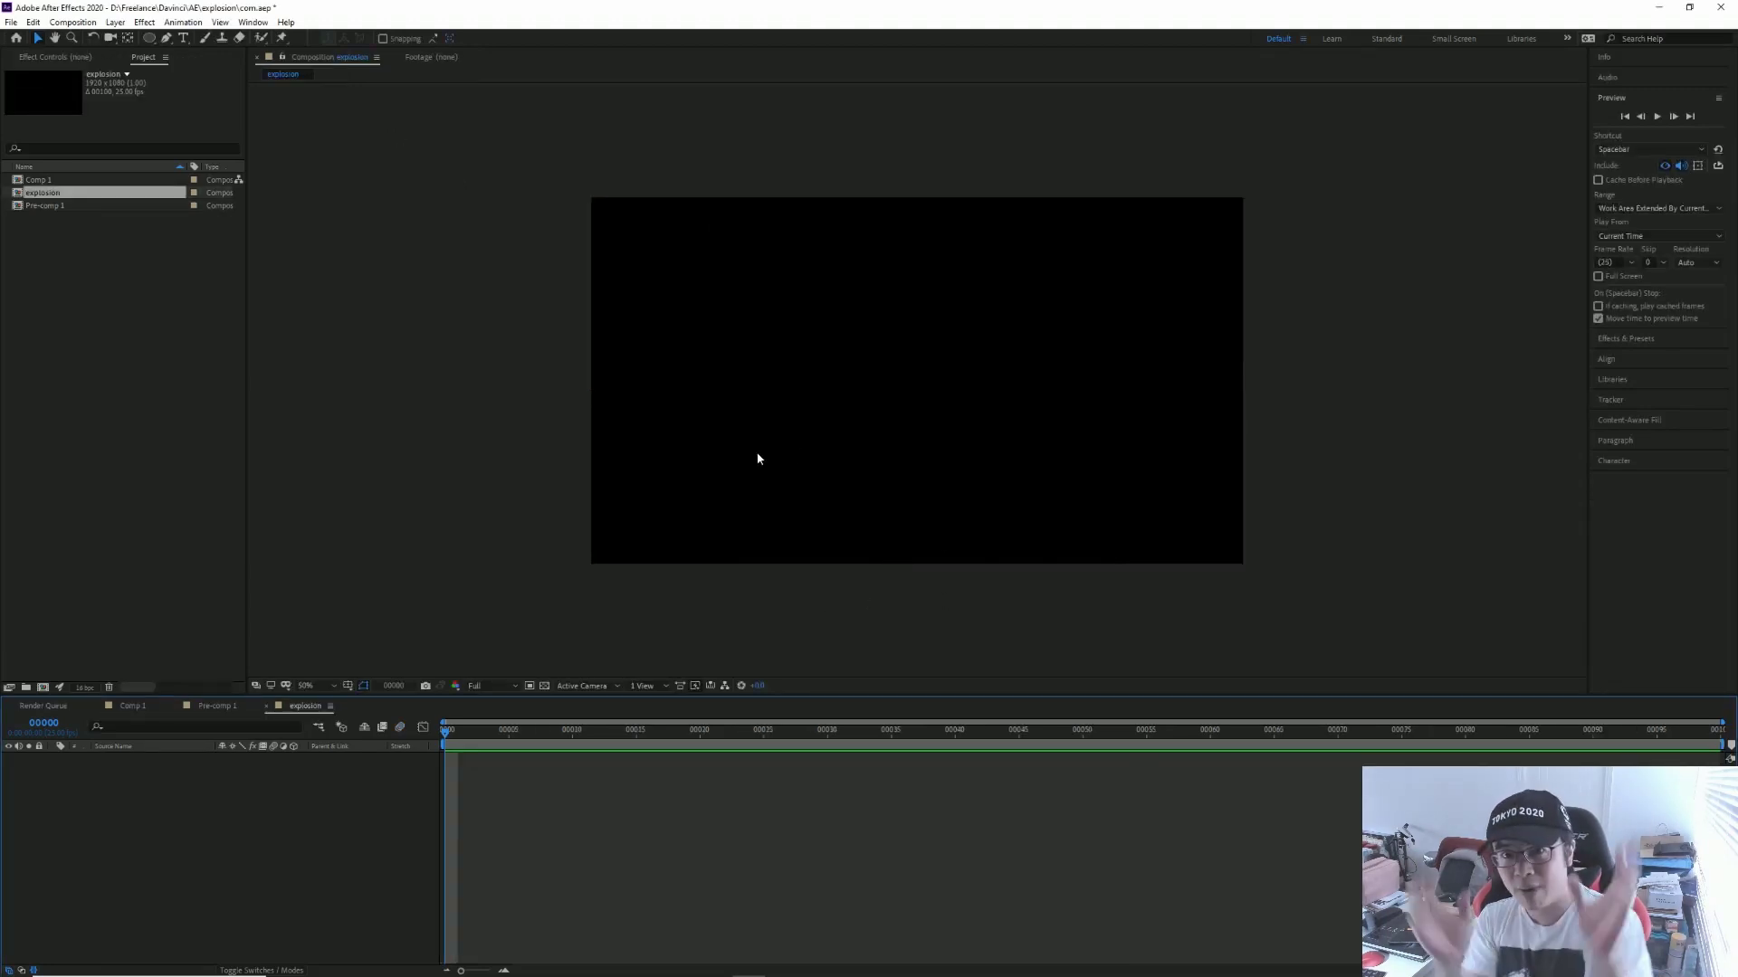
Step: Draw a white spiky splash silhouette with curved tips across the lower half of the frame using the Pen tool
click(166, 39)
click(900, 524)
drag(757, 492, 812, 463)
click(717, 454)
drag(784, 424, 763, 358)
key(ctrl+z)
drag(823, 376, 884, 429)
drag(895, 371, 966, 441)
click(960, 349)
click(1029, 405)
drag(995, 433, 1013, 475)
click(987, 500)
drag(1054, 494, 983, 535)
key(ctrl+z)
key(ctrl+z)
click(1068, 477)
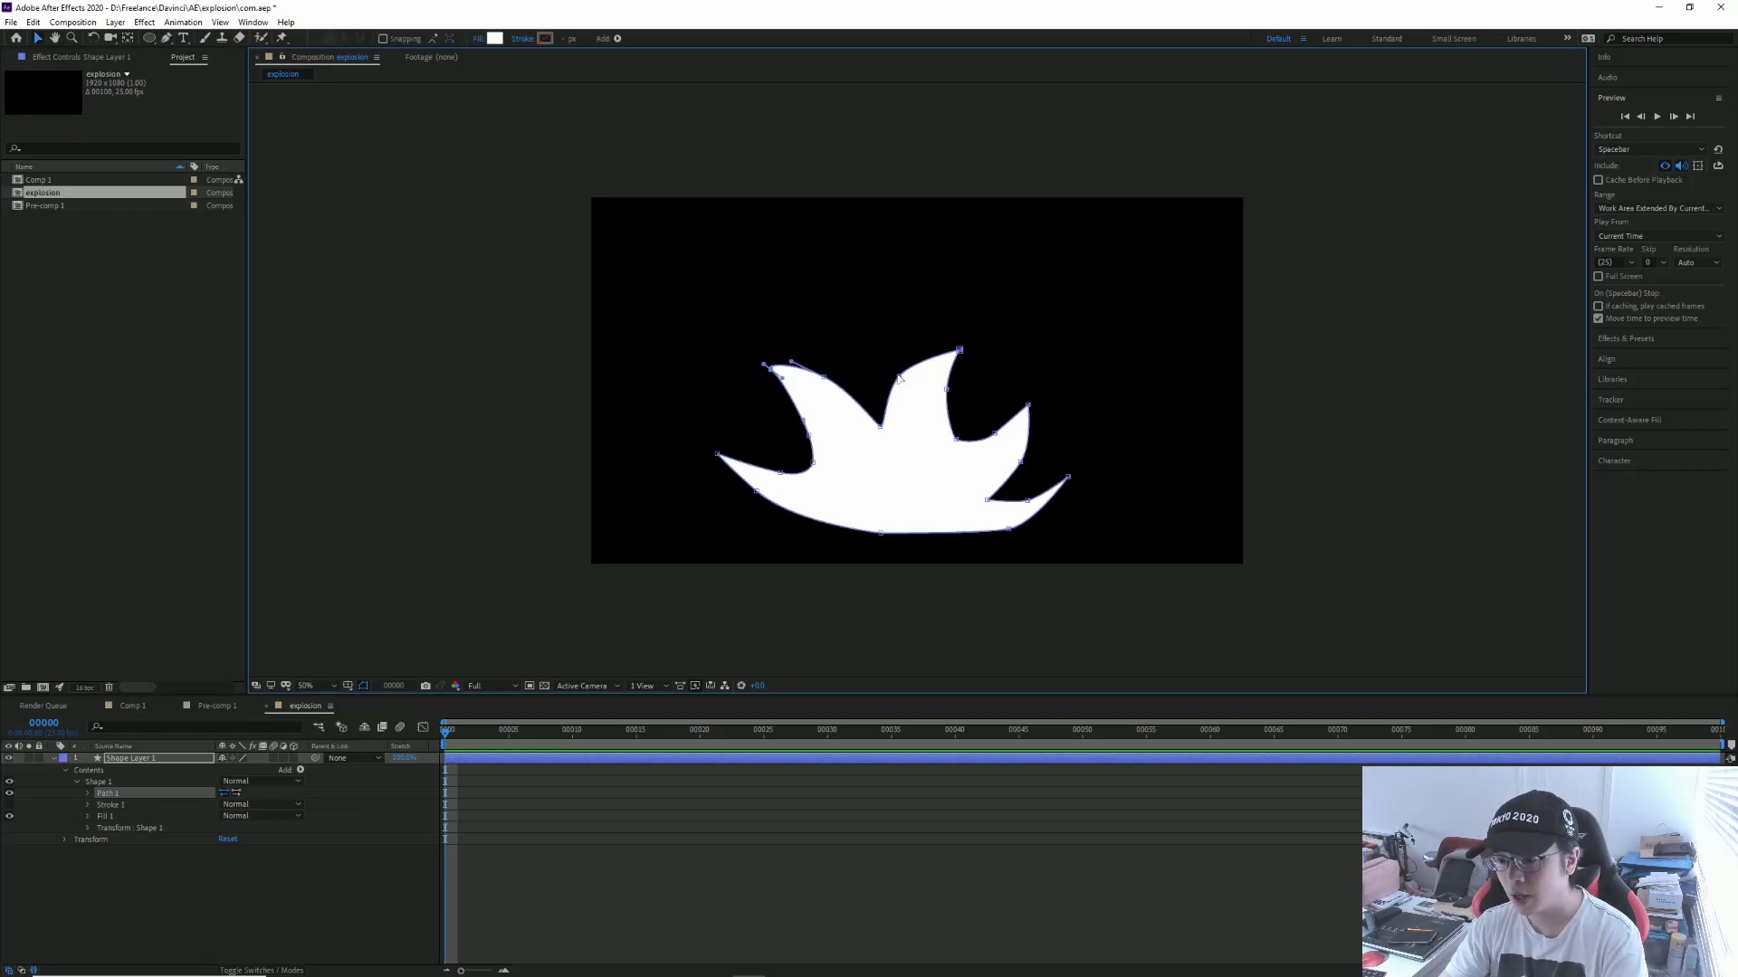
Step: Refine the curve of the splash's upper middle spike and its lower-right edge by adjusting the path points
click(898, 376)
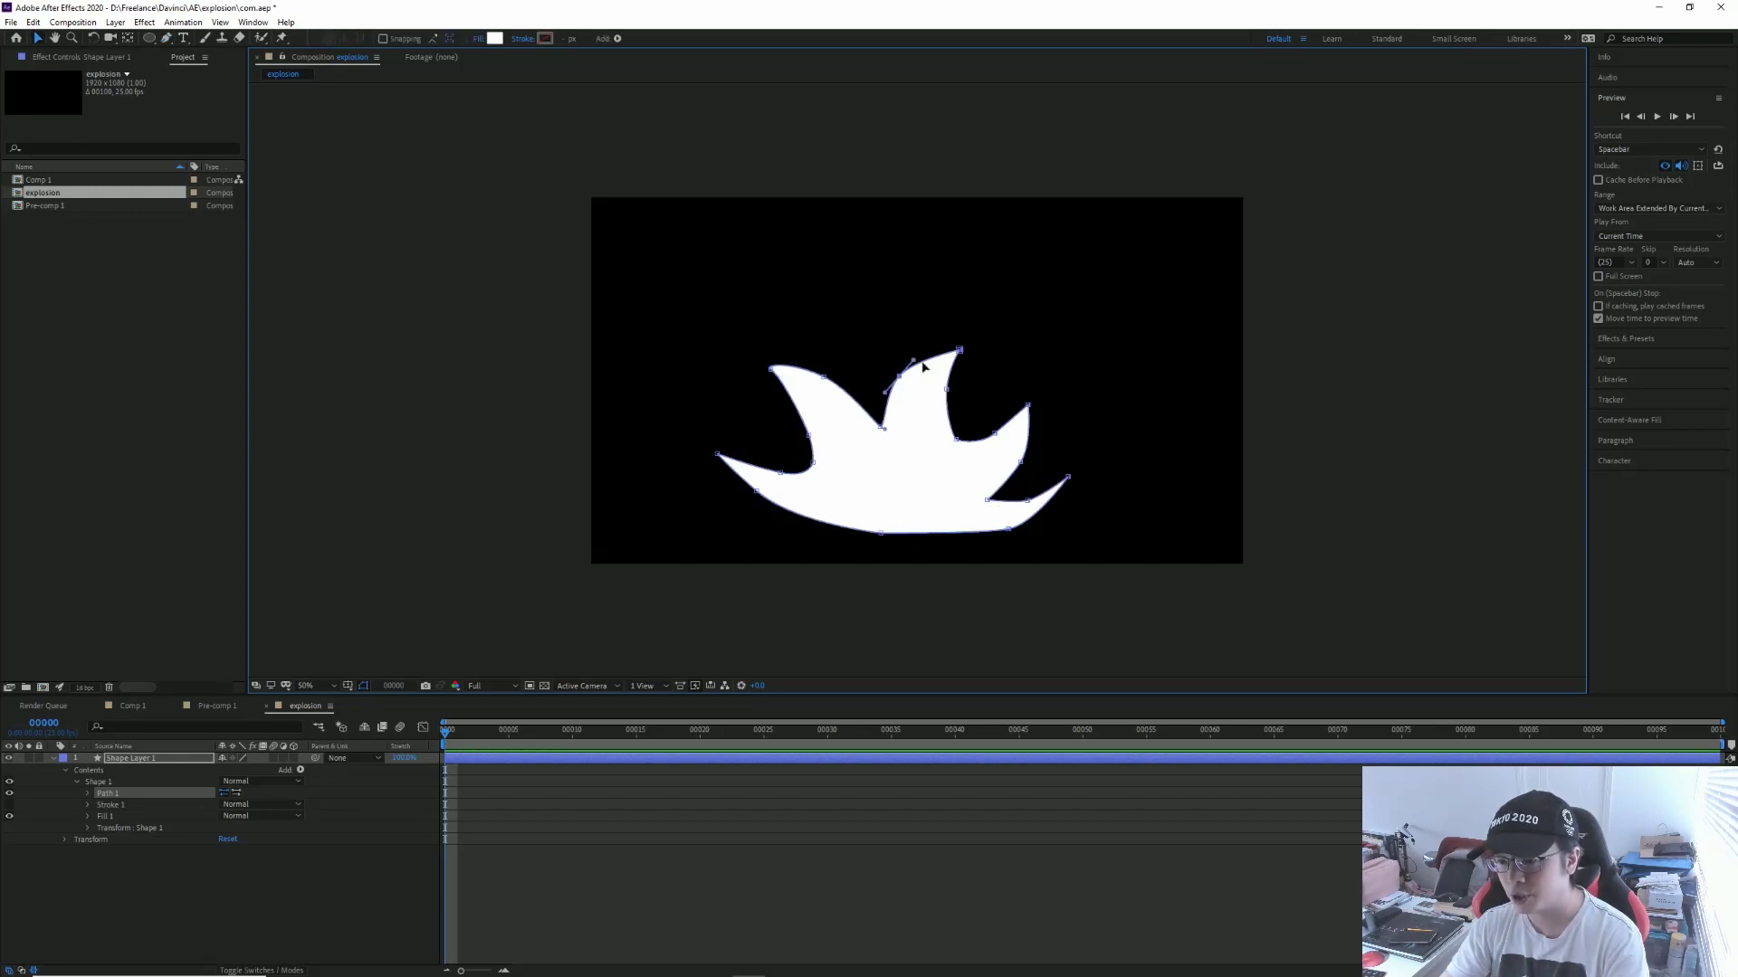
drag(1028, 501, 1041, 524)
click(1009, 529)
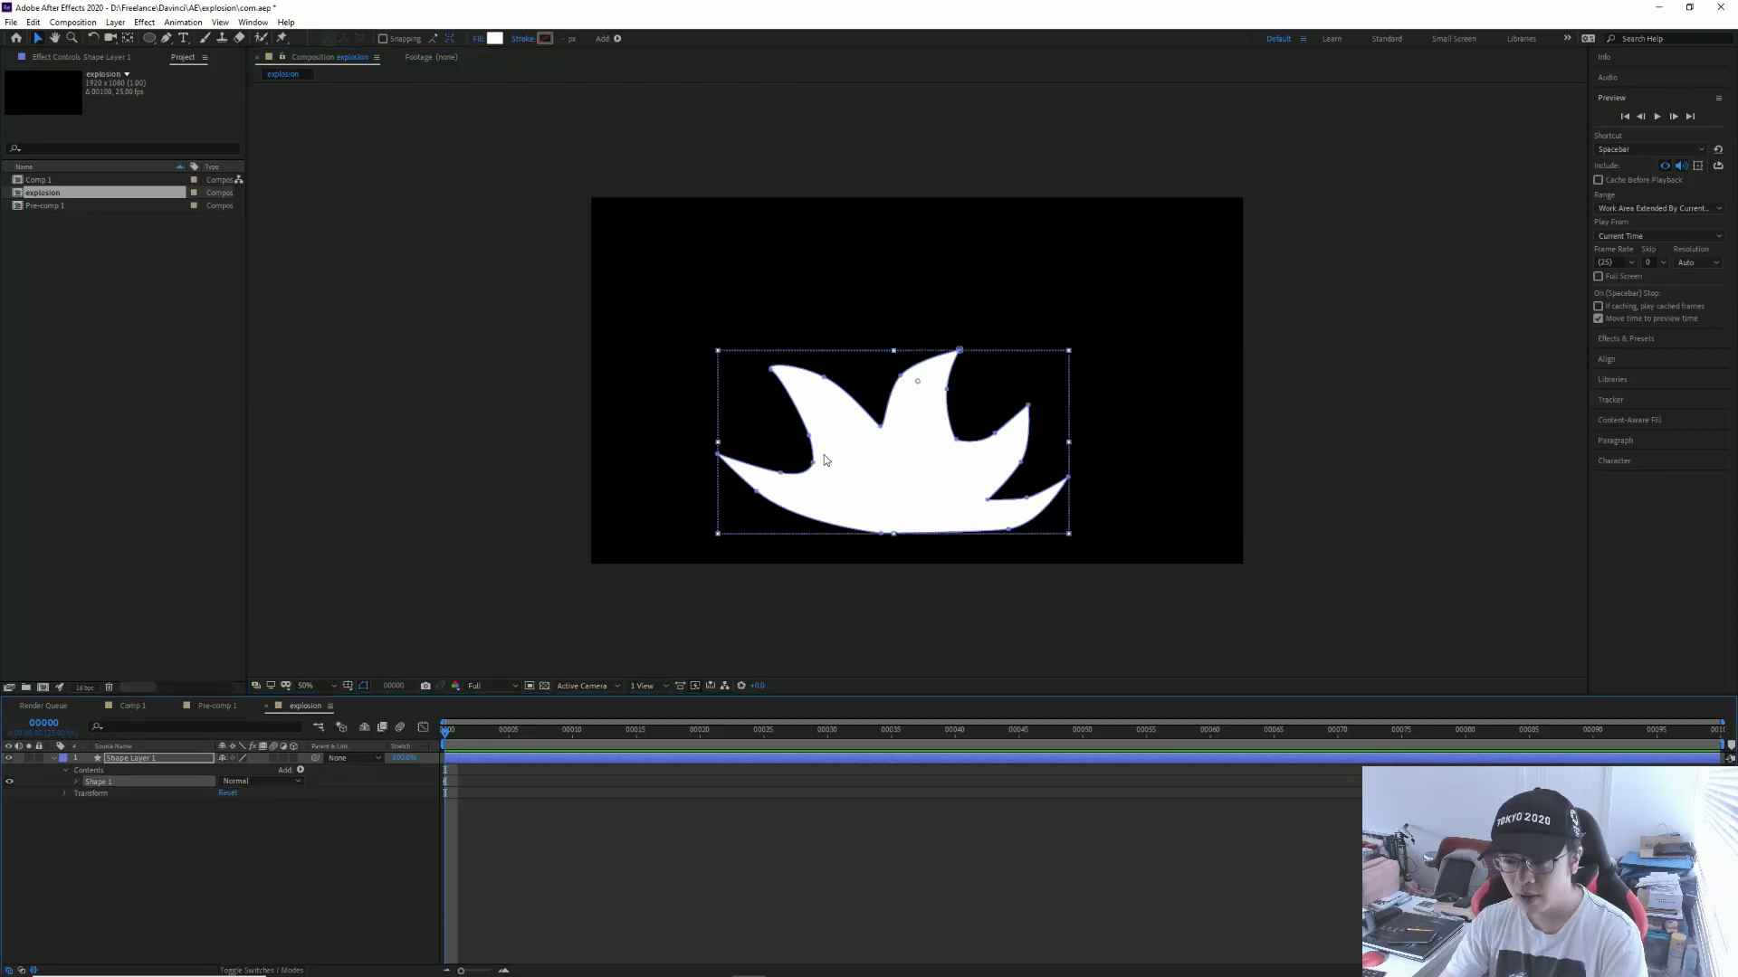
Step: Move the splash's anchor point to its bottom centre and set the shape group's Scale keyframe at frame 0 to 0%
click(128, 38)
drag(918, 381, 895, 536)
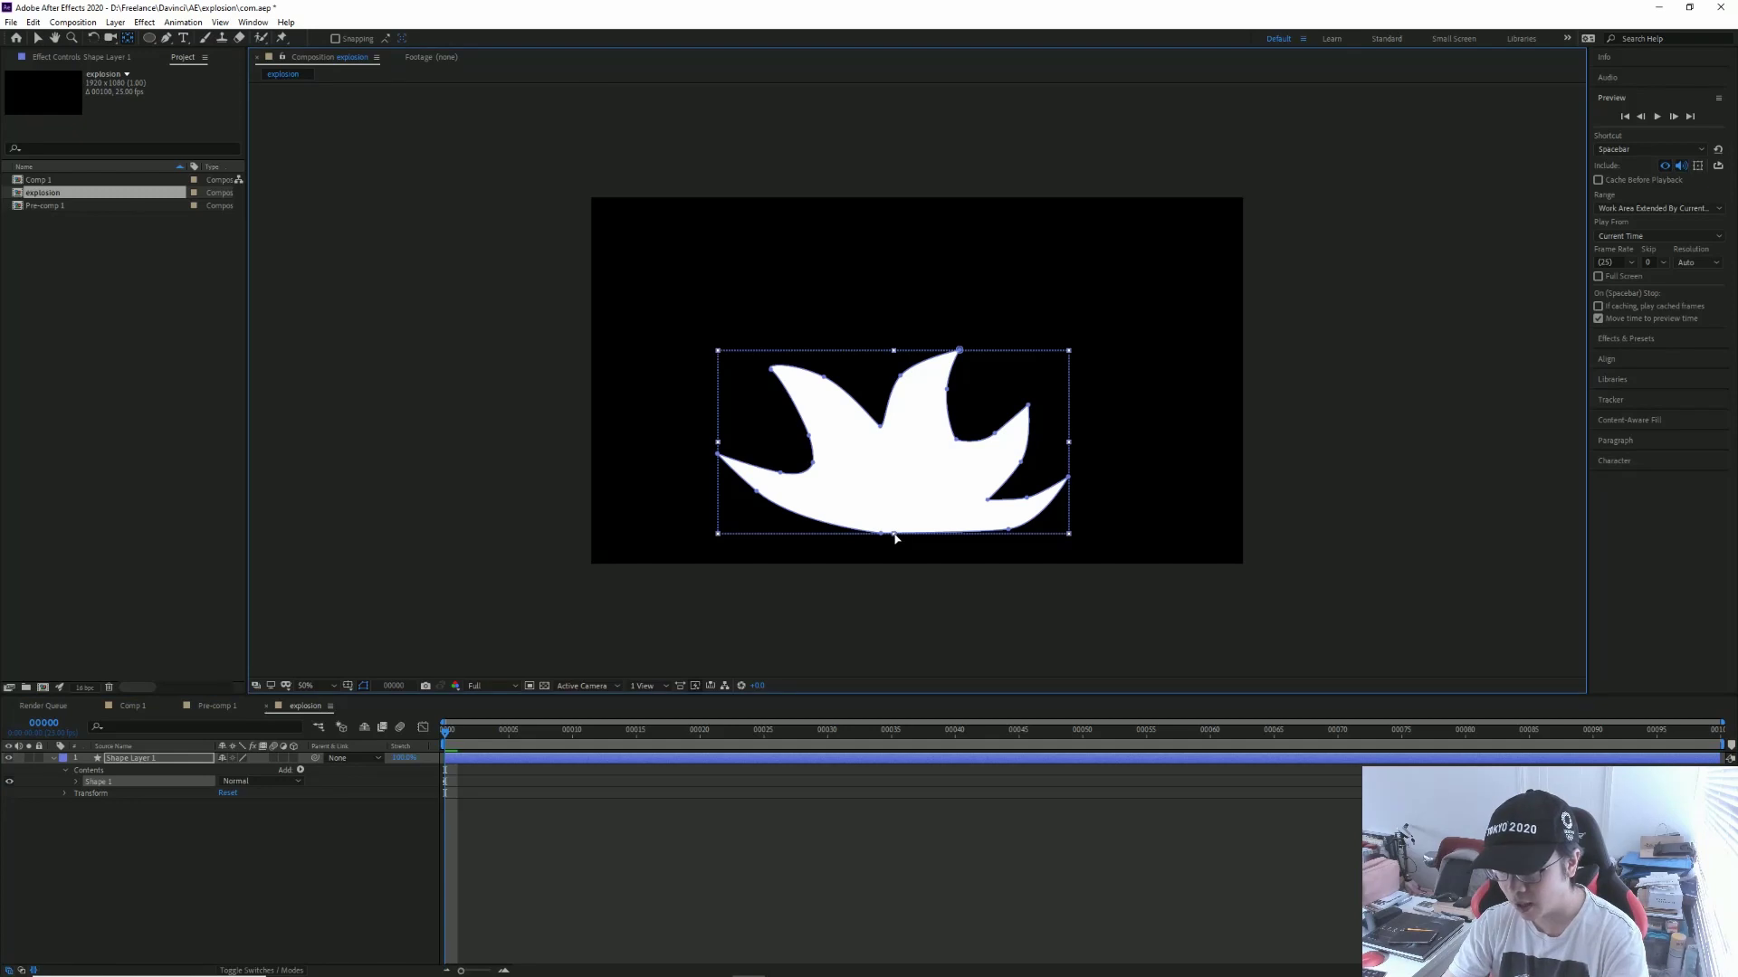
click(99, 782)
click(76, 782)
click(92, 826)
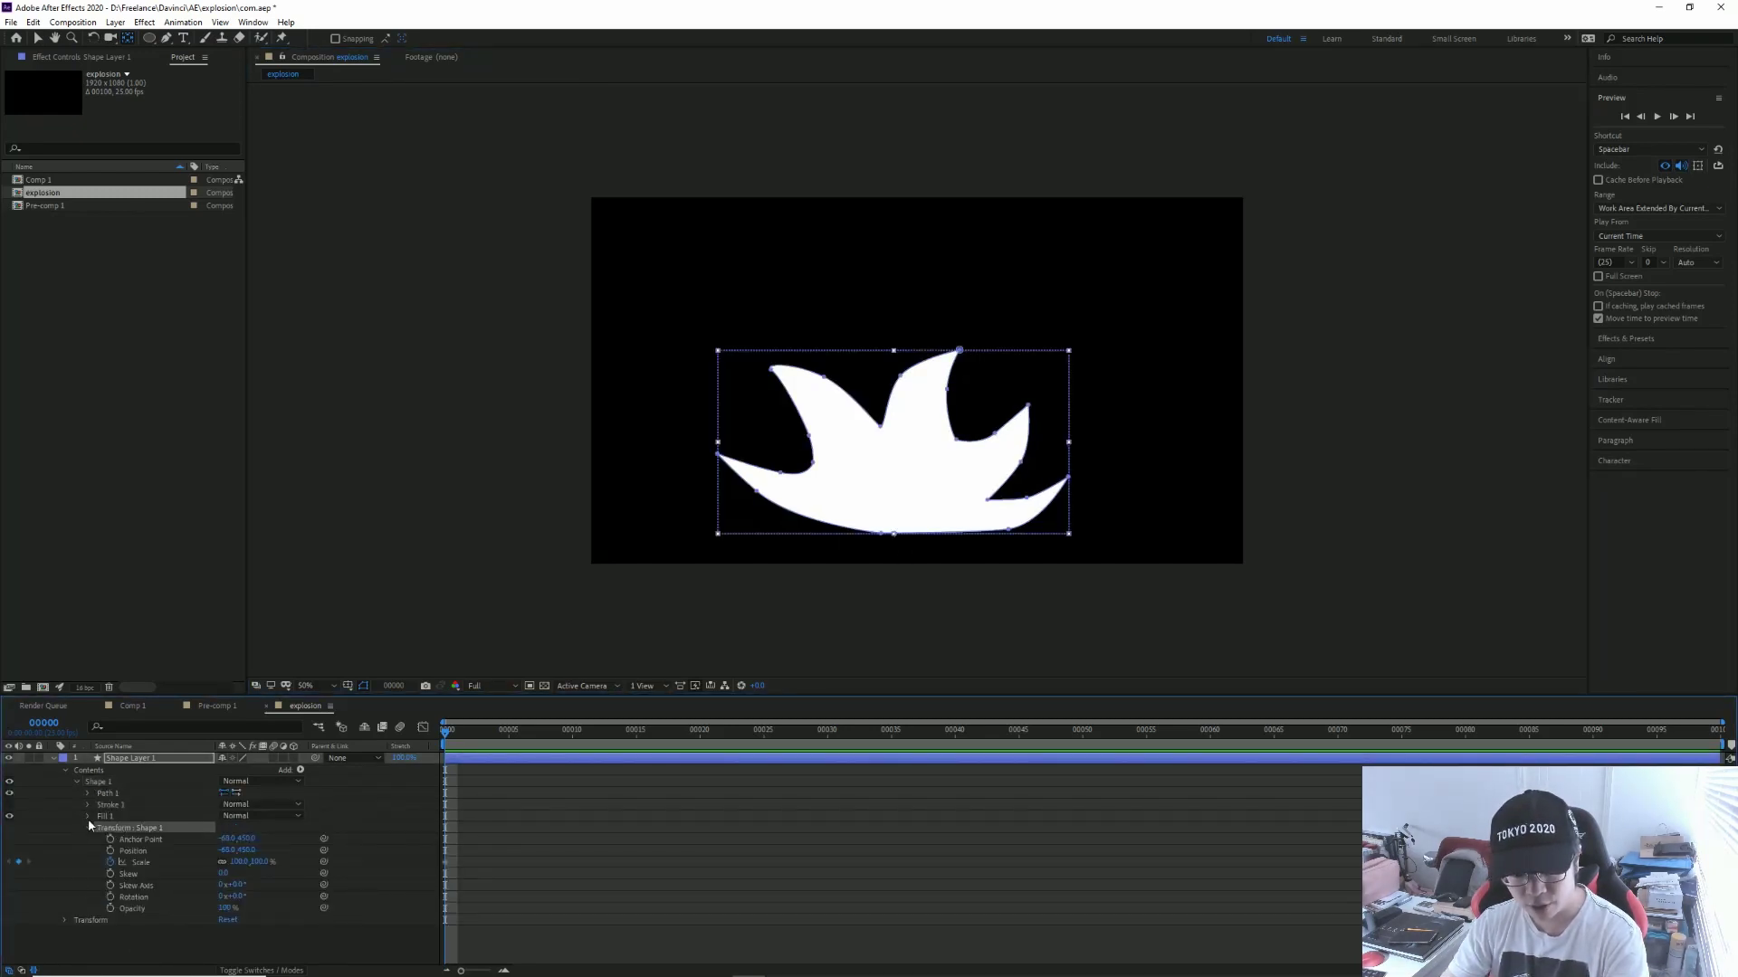
click(143, 864)
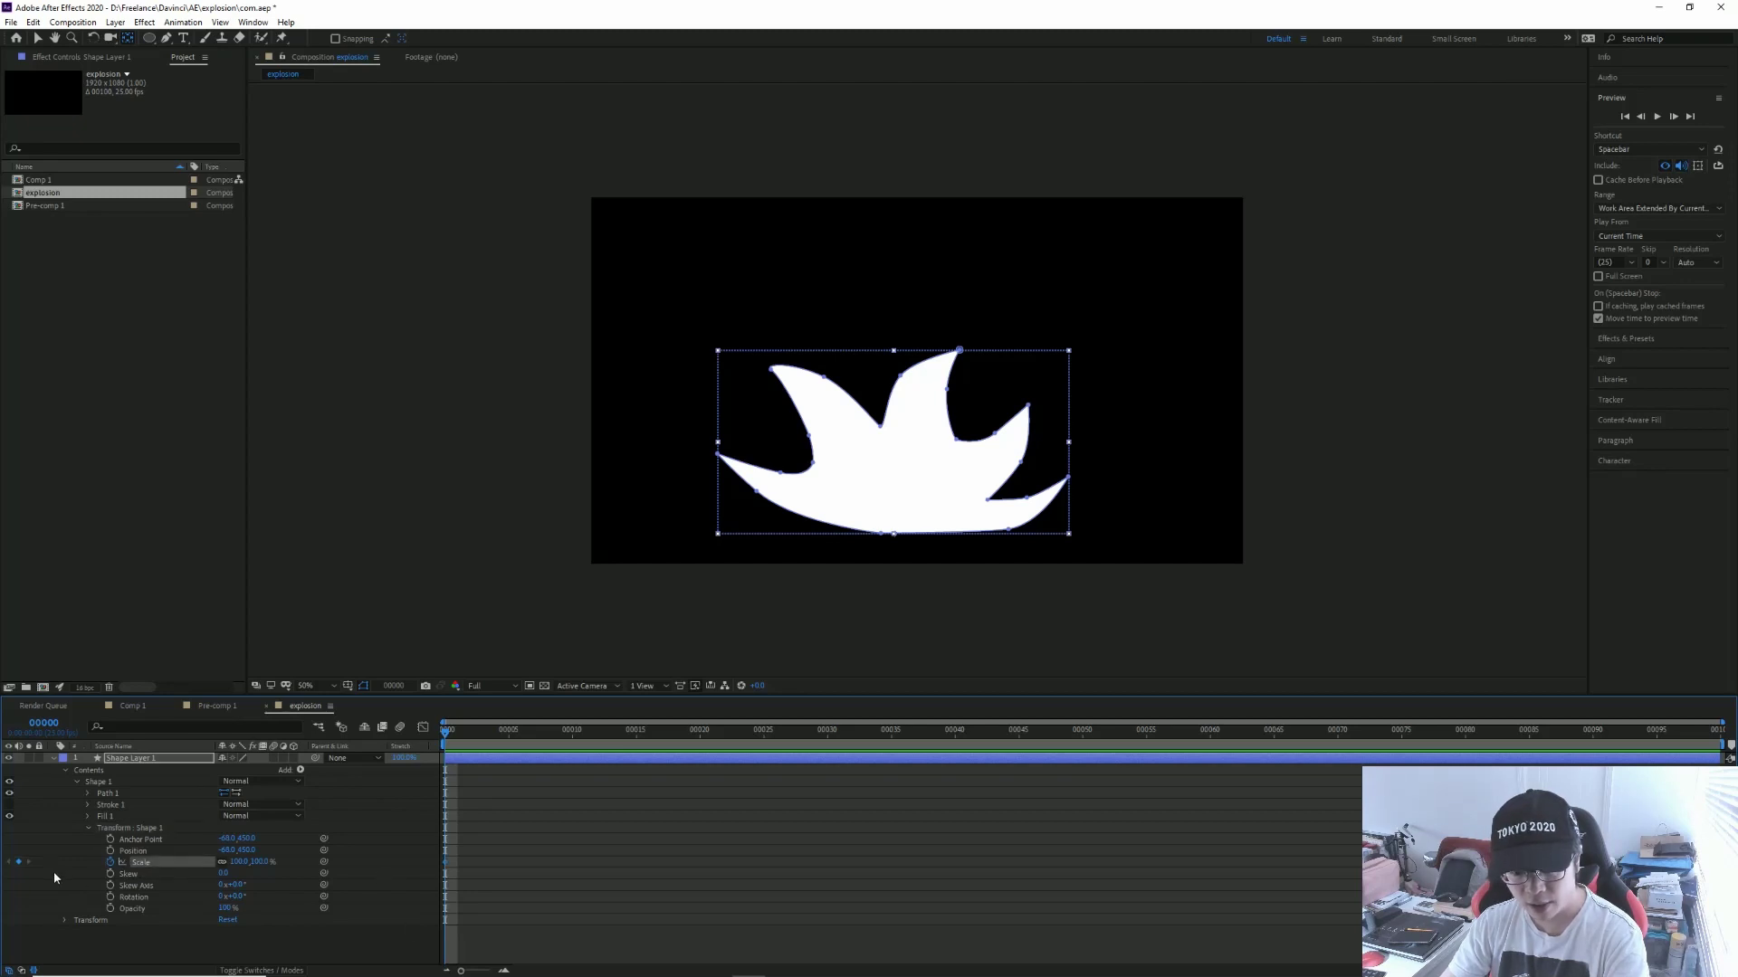
click(238, 861)
key(Return)
Step: Set the shape group's Scale to 100% at frame 16 and apply easing to both Scale keyframes
click(648, 729)
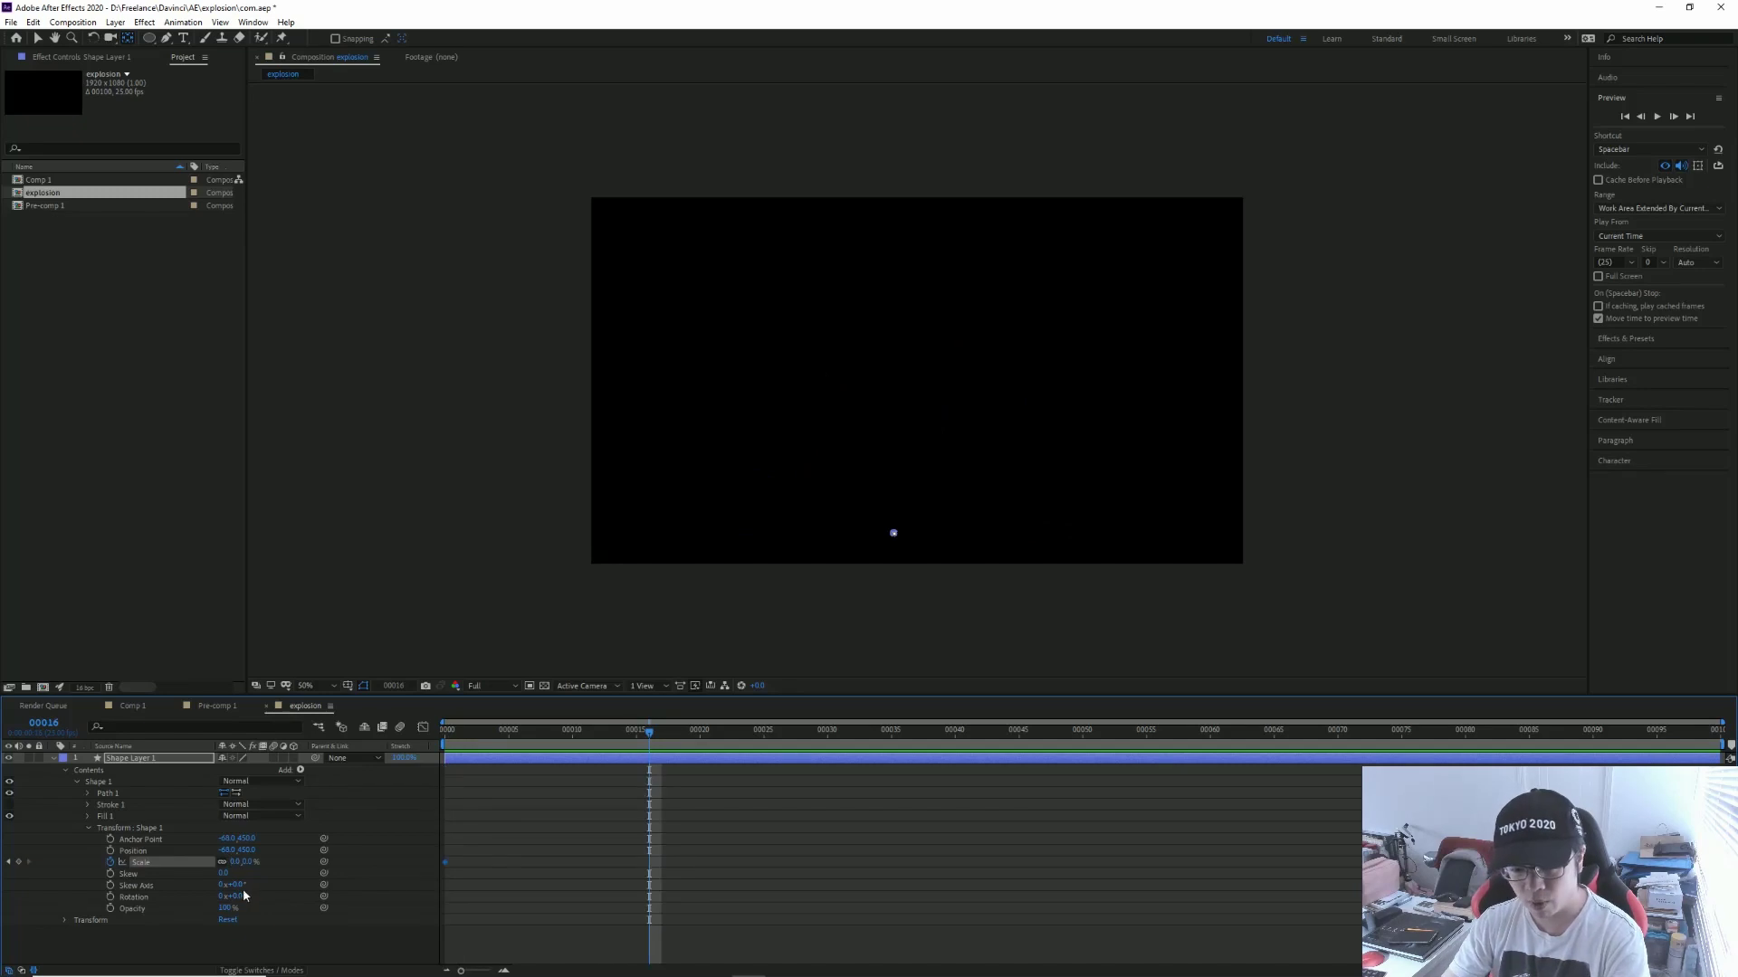
click(237, 861)
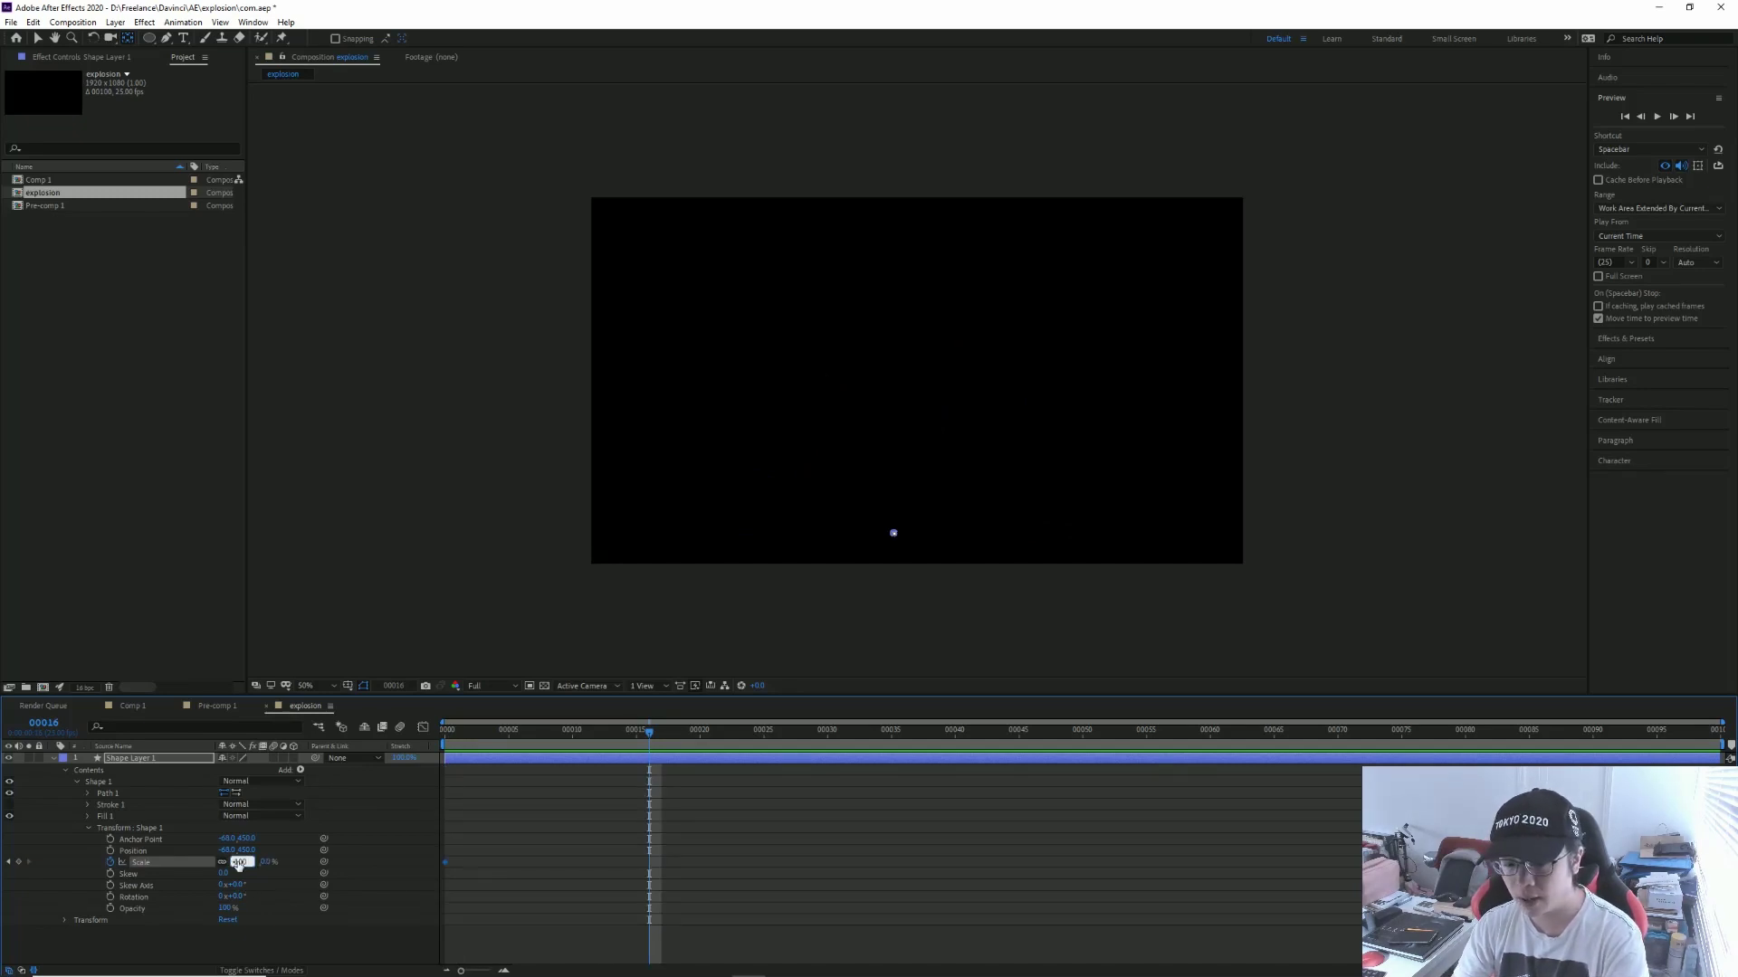
click(573, 926)
drag(666, 845, 434, 866)
Step: Reshape the Scale speed curve so the splash bursts out fast and slows gradually towards frame 16, and preview it
click(423, 727)
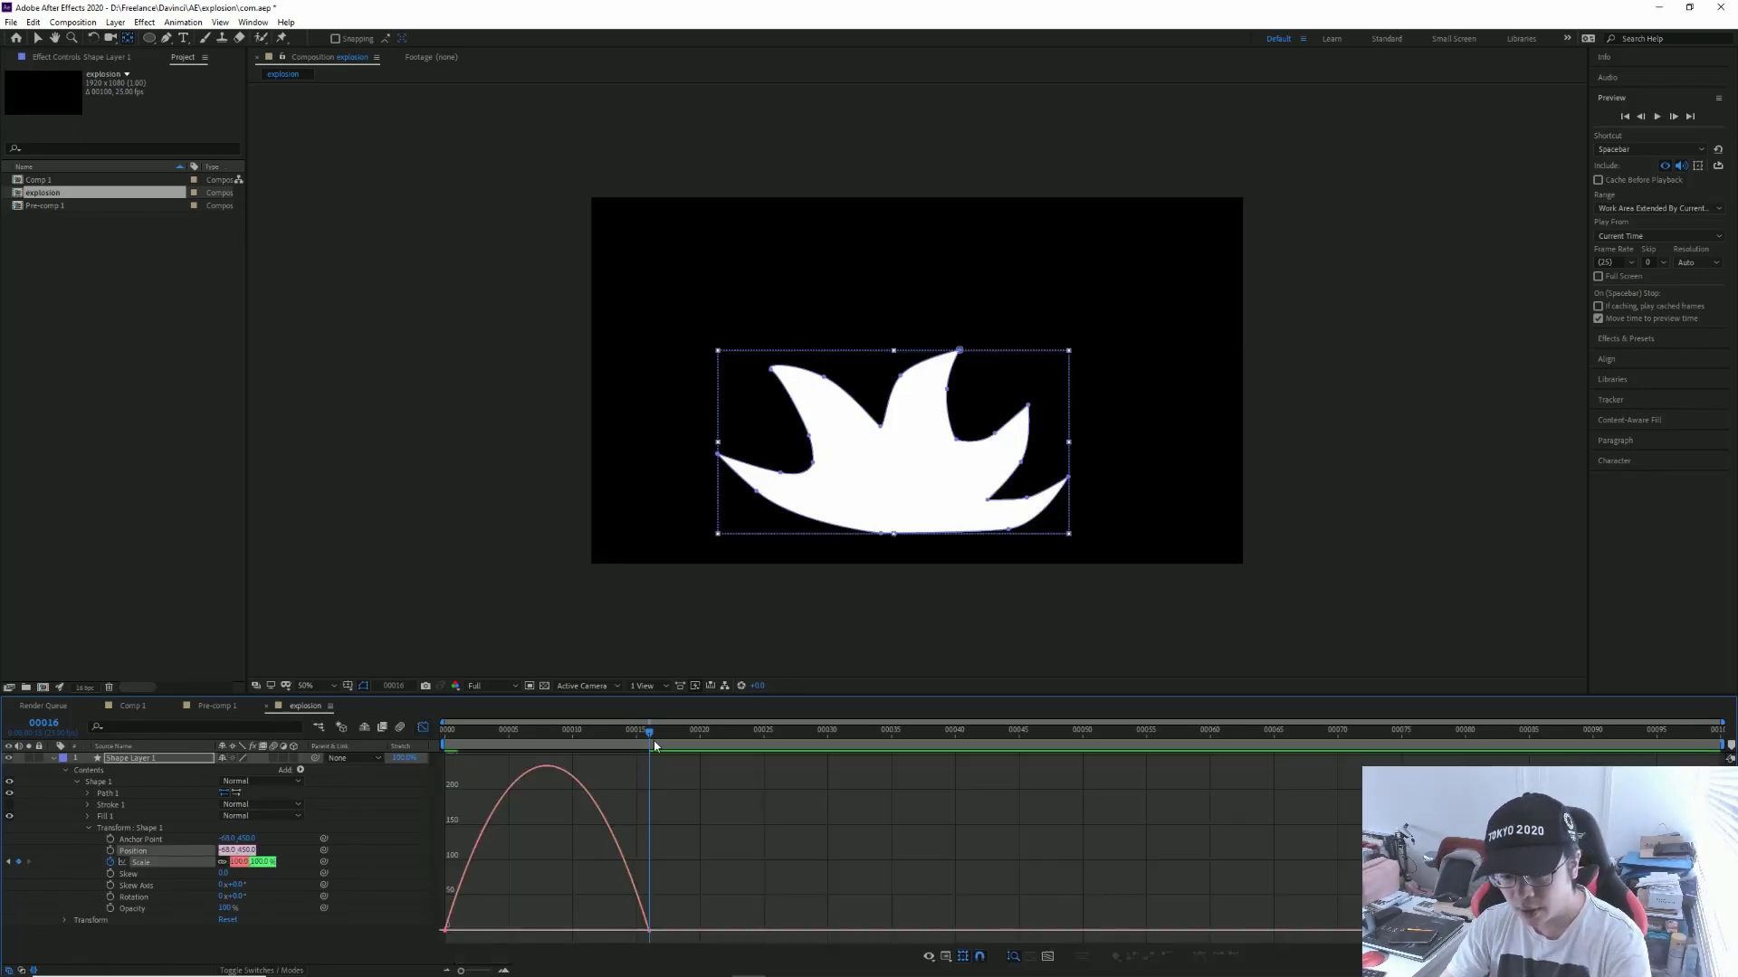
click(637, 927)
drag(580, 927, 447, 936)
key(space)
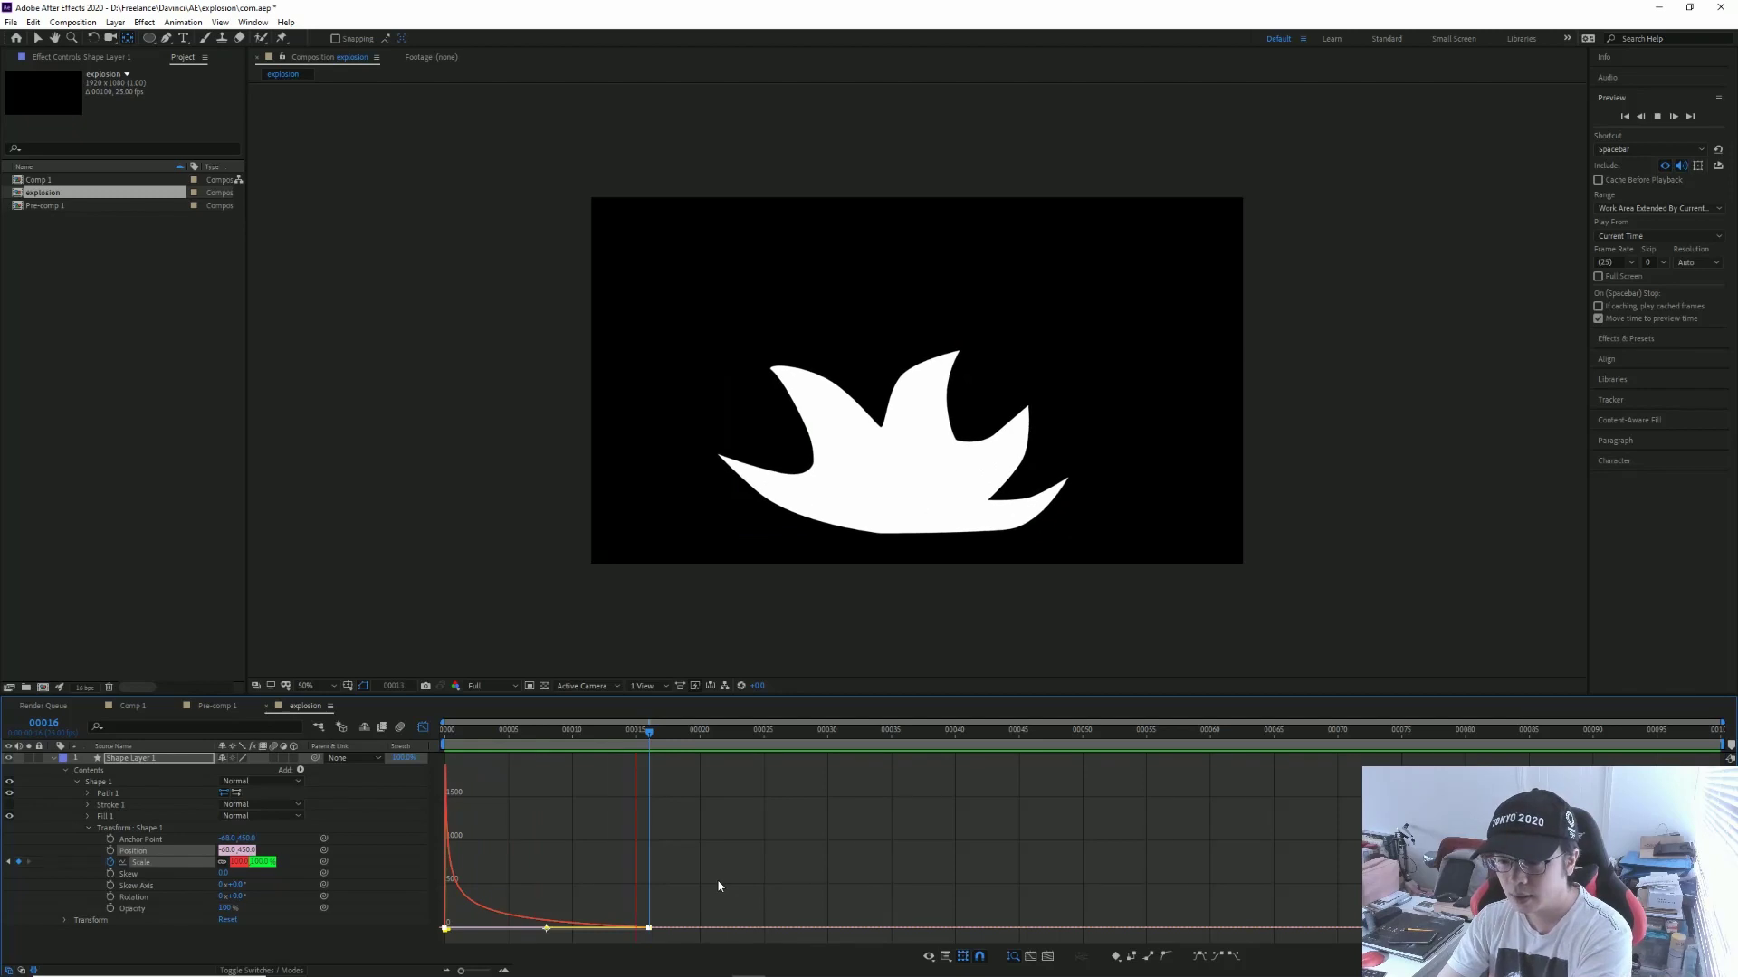
key(space)
Step: End the work area at frame 24 and preview the growth animation
click(752, 732)
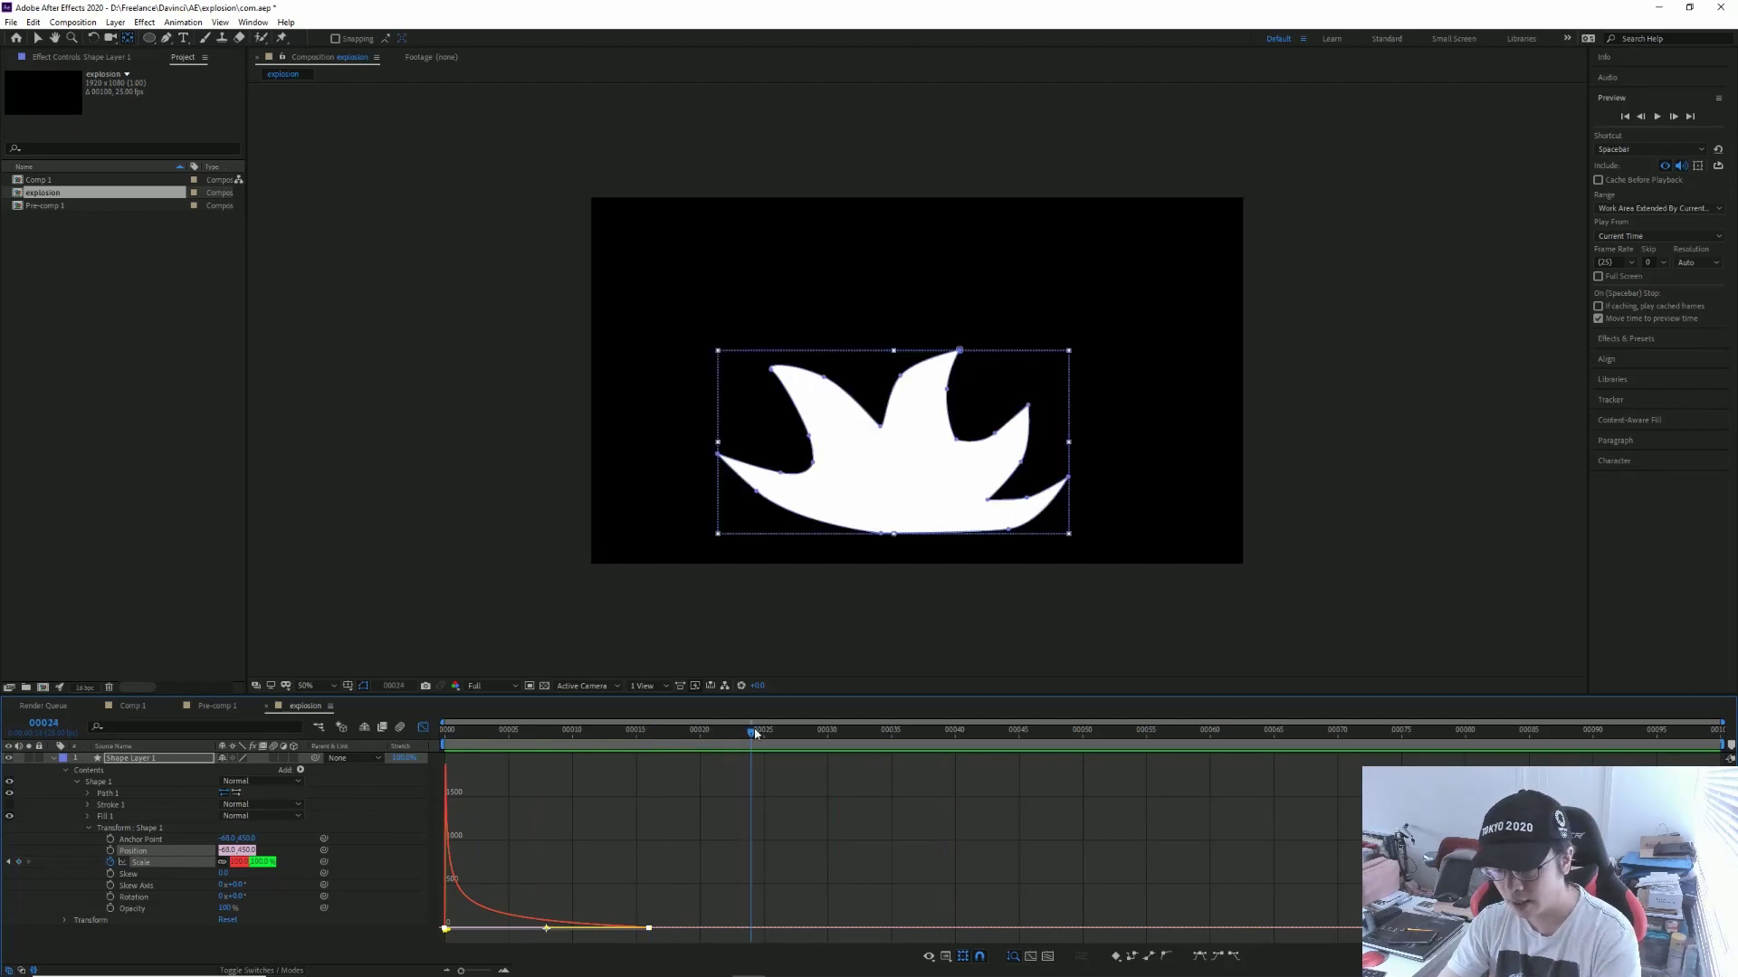
key(n)
key(space)
key(space)
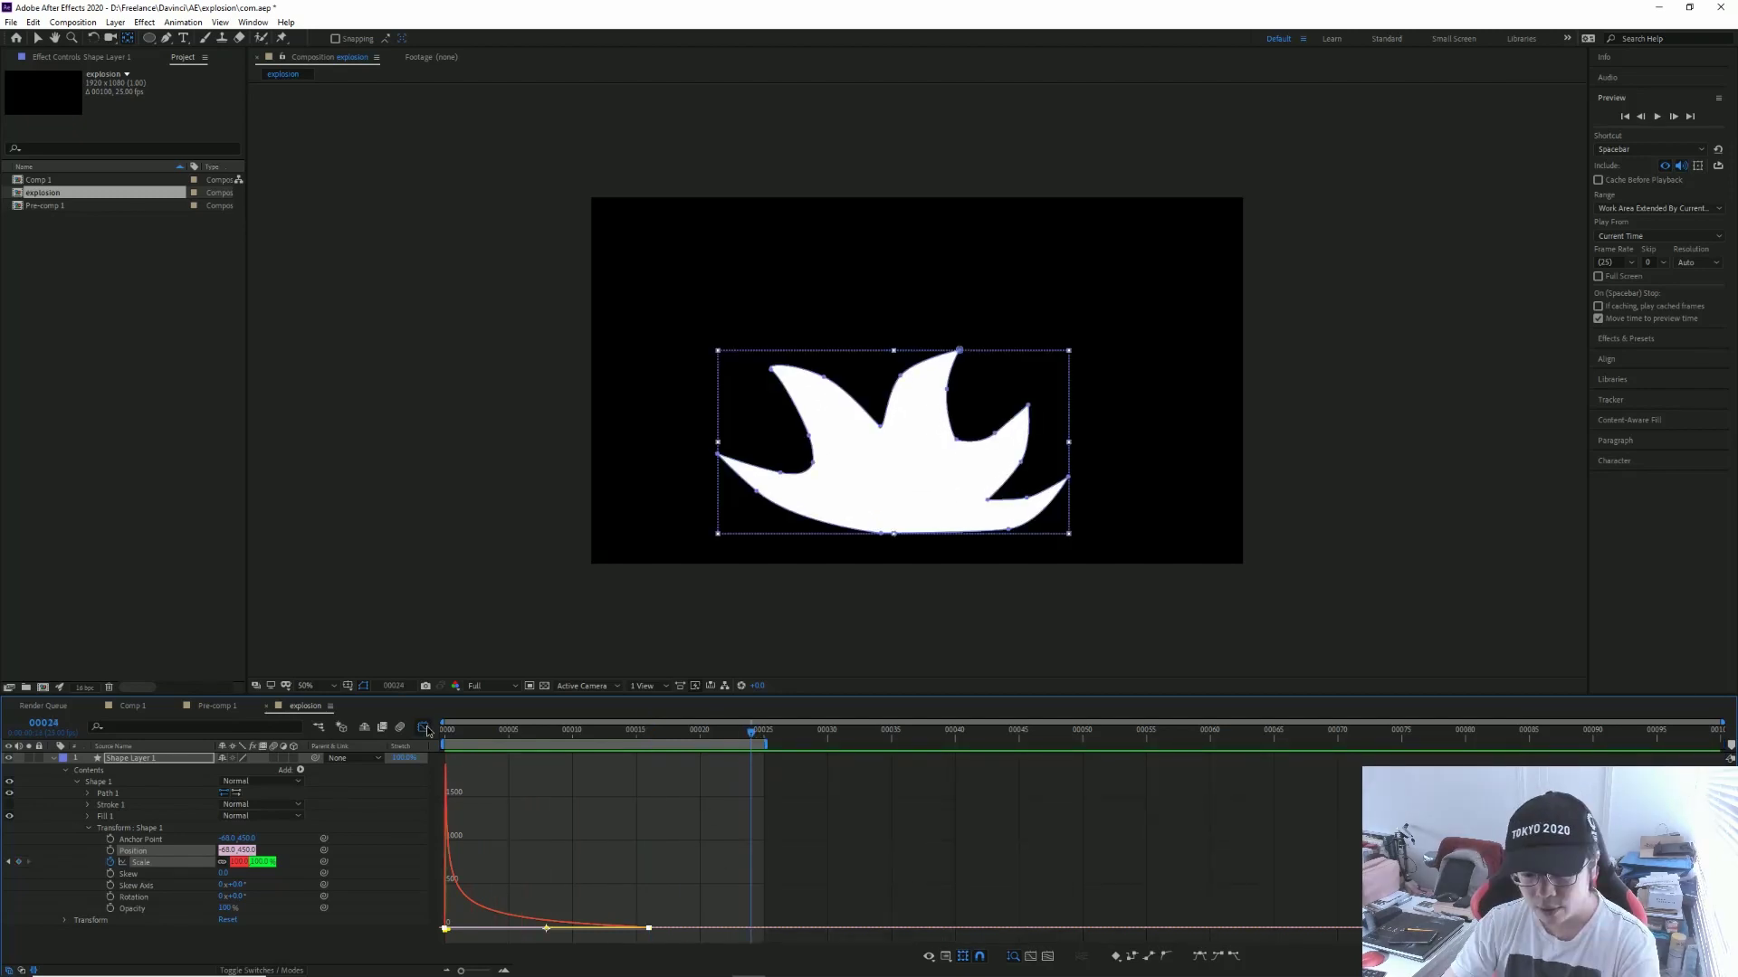
Step: Return to the keyframe view, enable motion blur for the composition and the splash layer, and play the animation
click(422, 727)
click(400, 729)
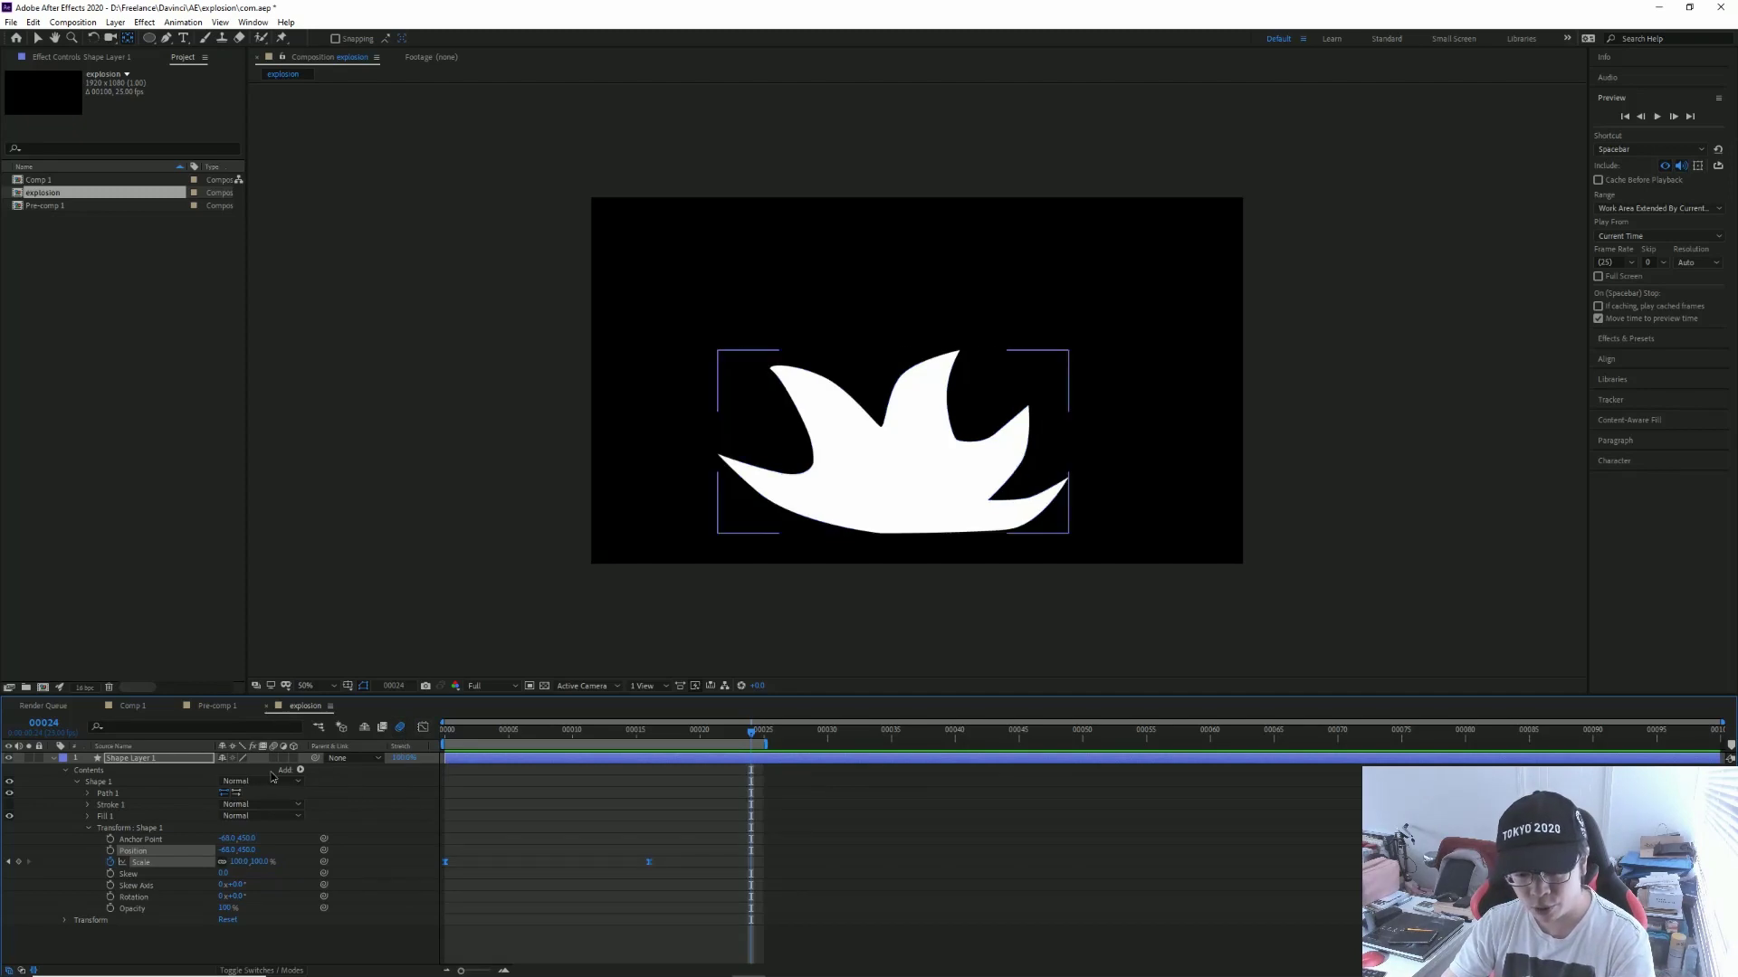
click(272, 776)
key(space)
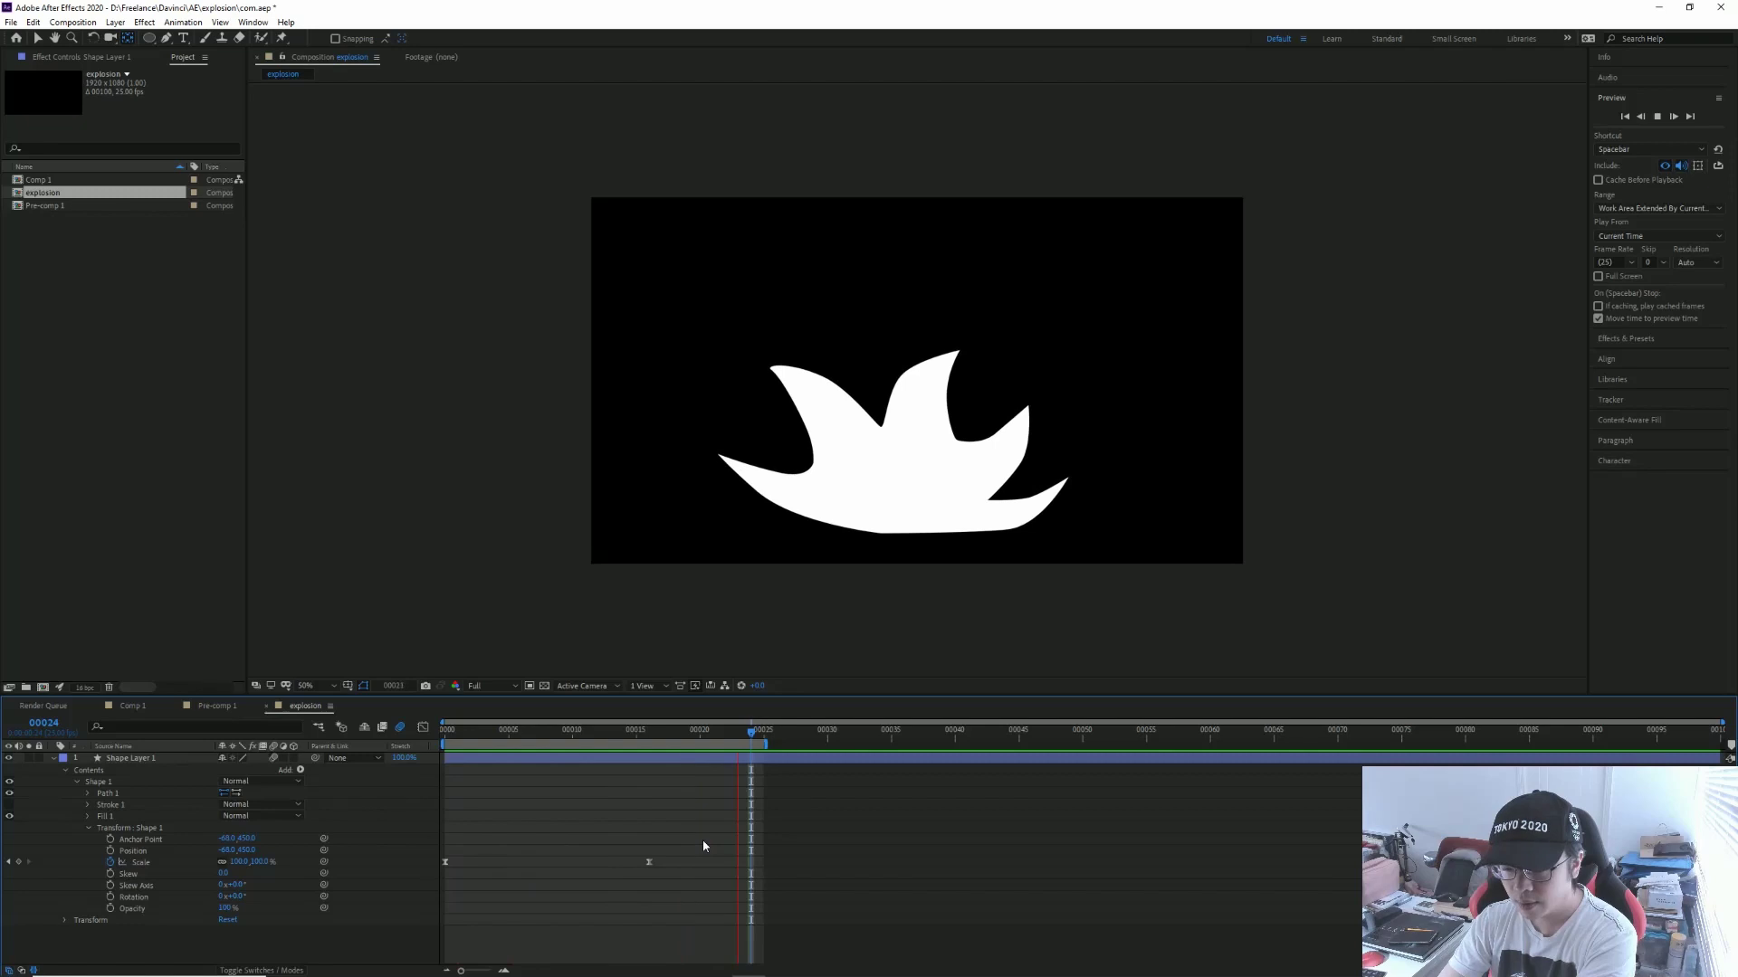
Step: Duplicate the Shape 1 group and place Shape 2 below it within the layer's contents
click(88, 828)
click(105, 783)
key(ctrl+d)
drag(96, 784, 132, 838)
click(77, 793)
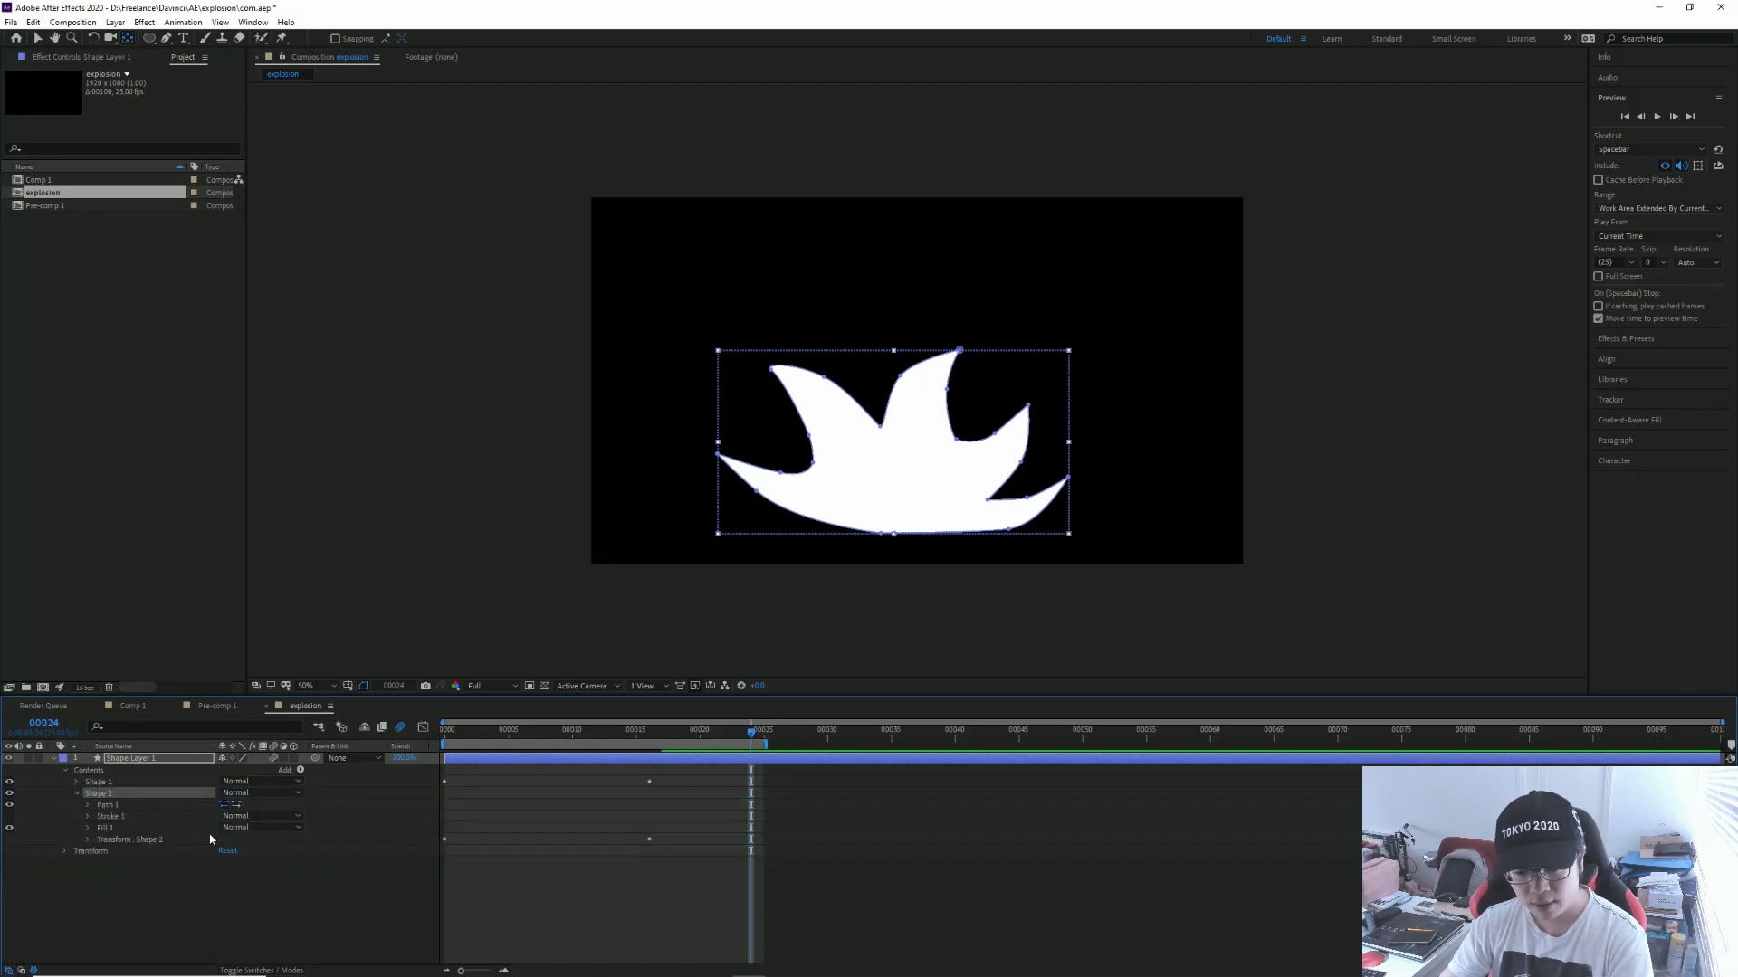
Step: Shift the Shape 2 Scale keyframes so they run from frame 6 to frame 22, and preview
click(88, 840)
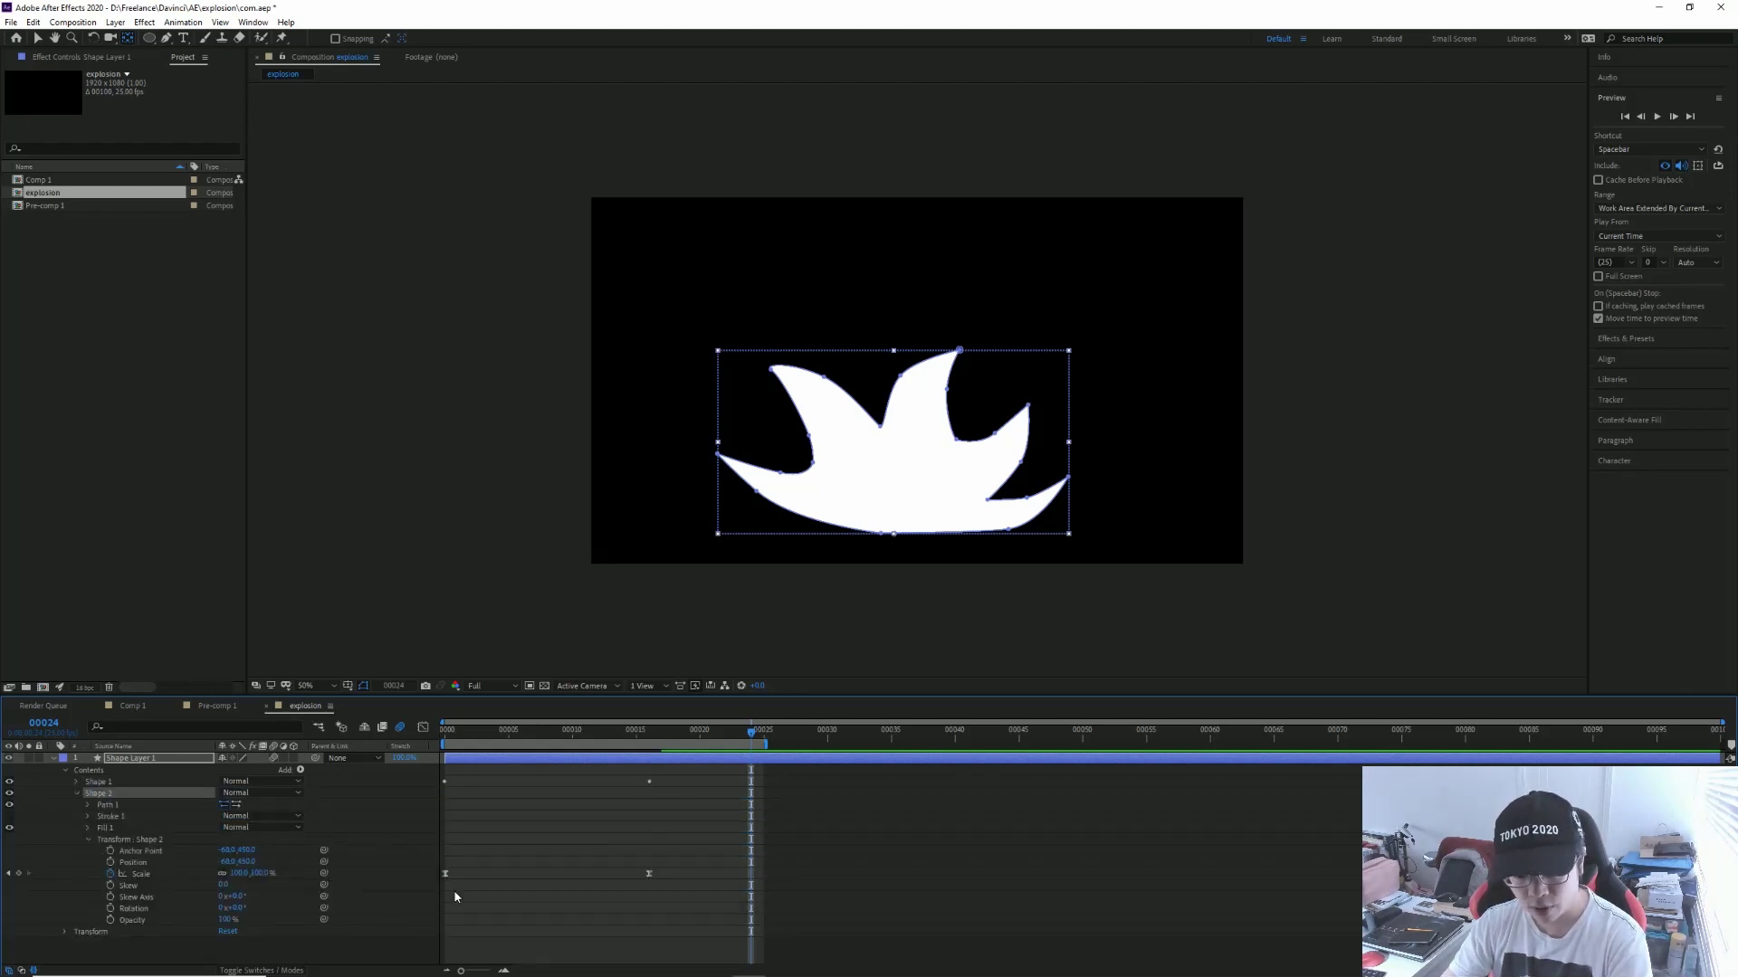
drag(656, 878, 451, 879)
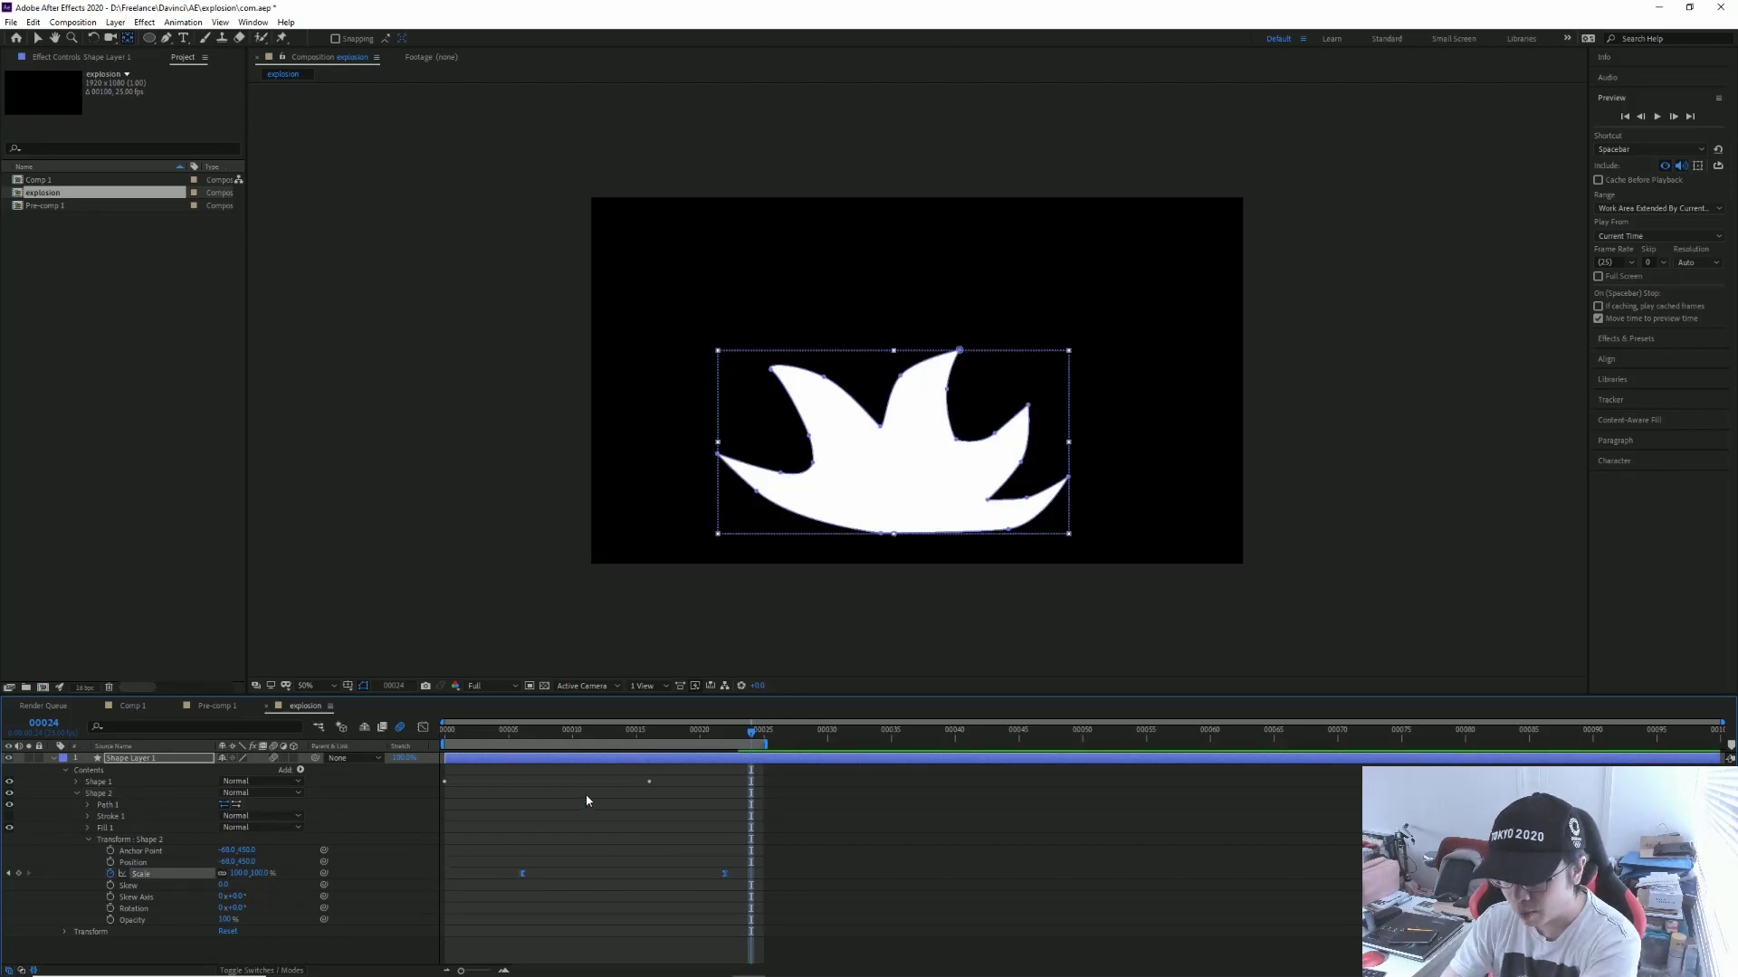
key(space)
Step: Add Merge Paths to the splash layer's contents and set its mode to Subtract
click(77, 793)
click(116, 872)
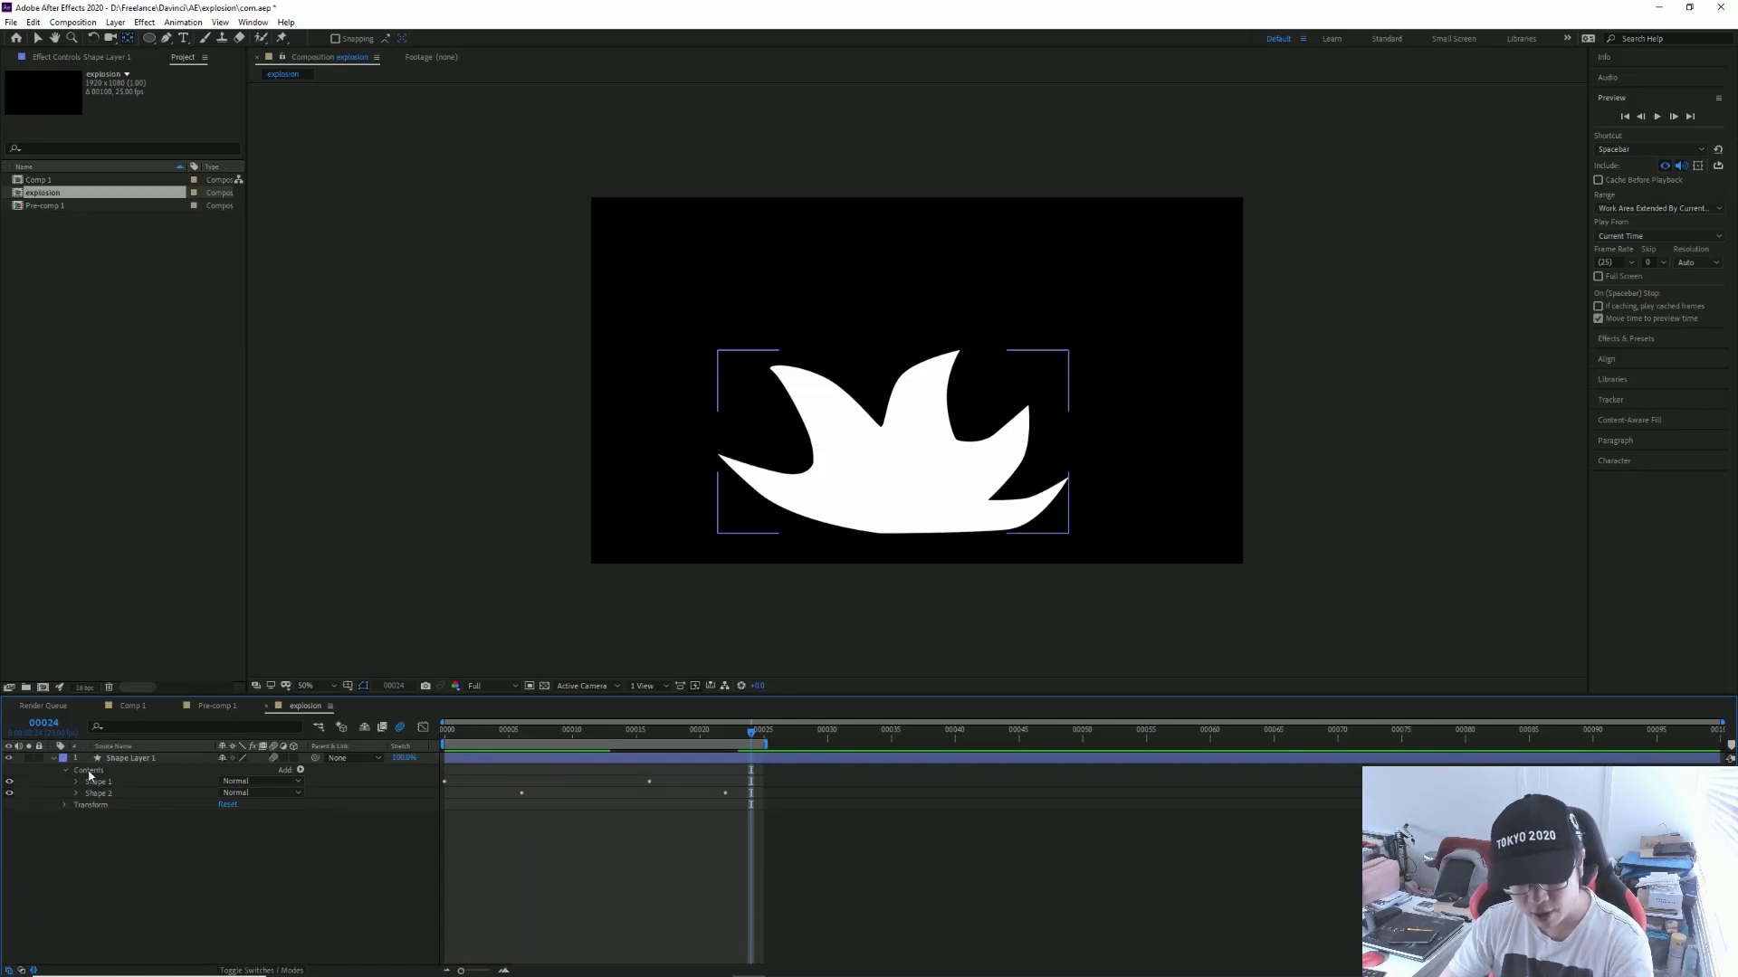
click(89, 772)
click(300, 770)
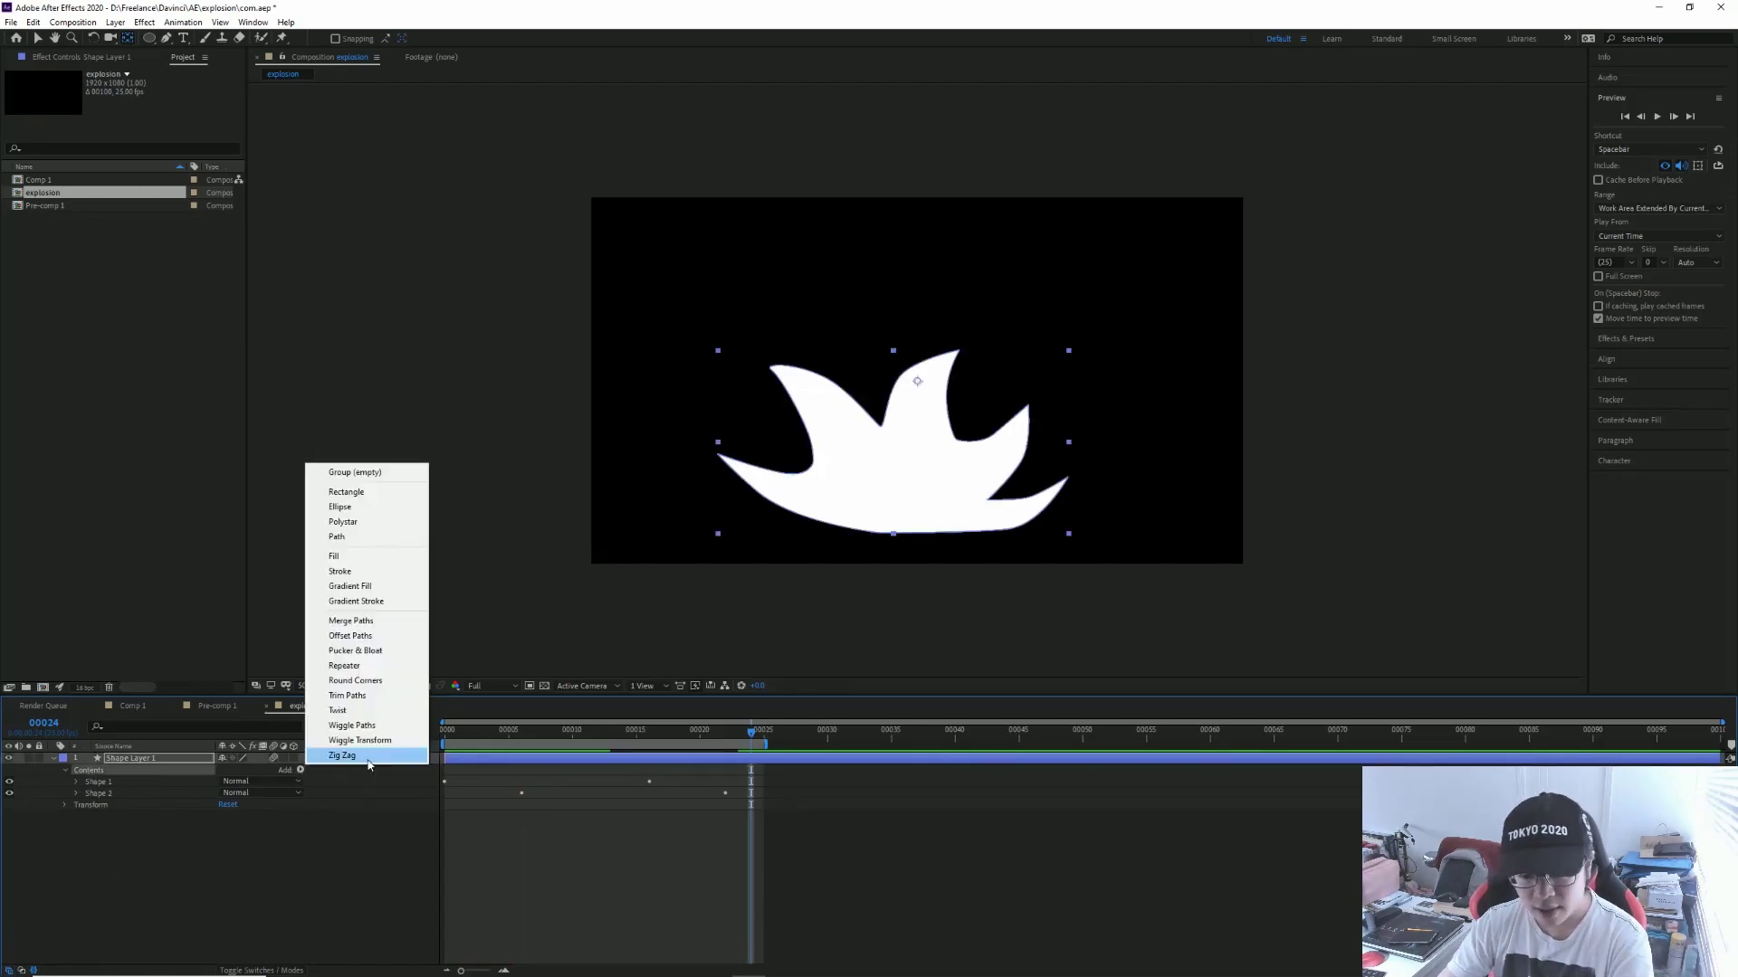
click(373, 621)
click(77, 805)
click(272, 817)
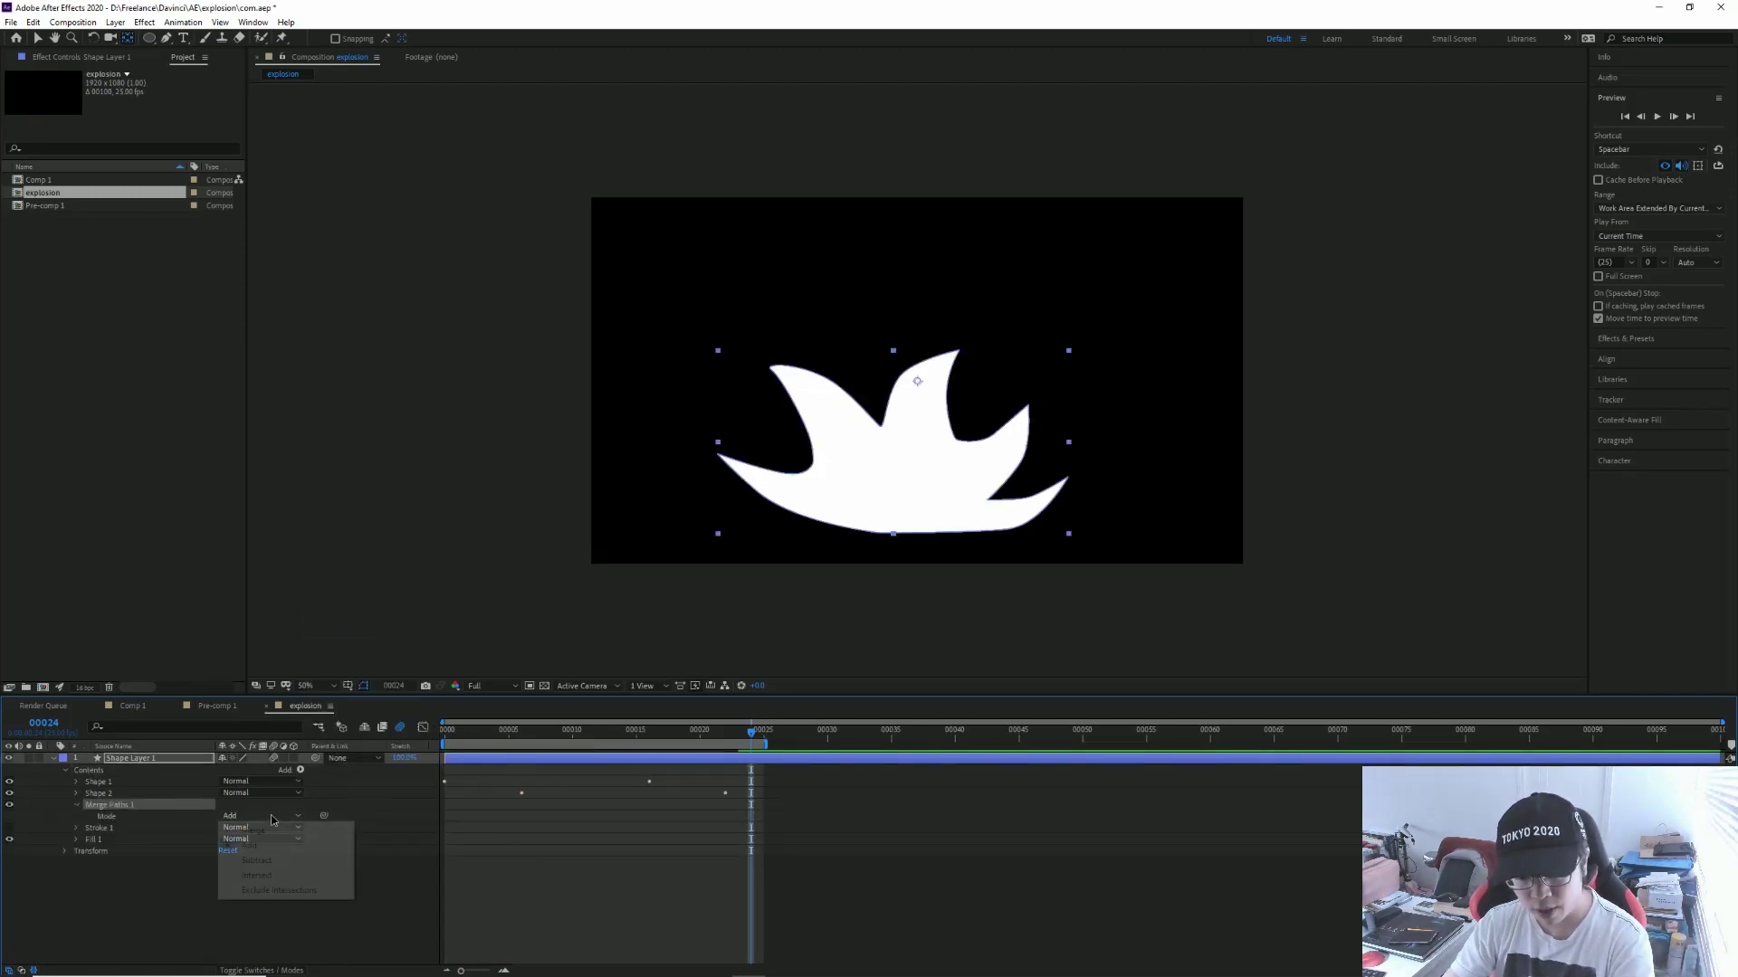
click(258, 860)
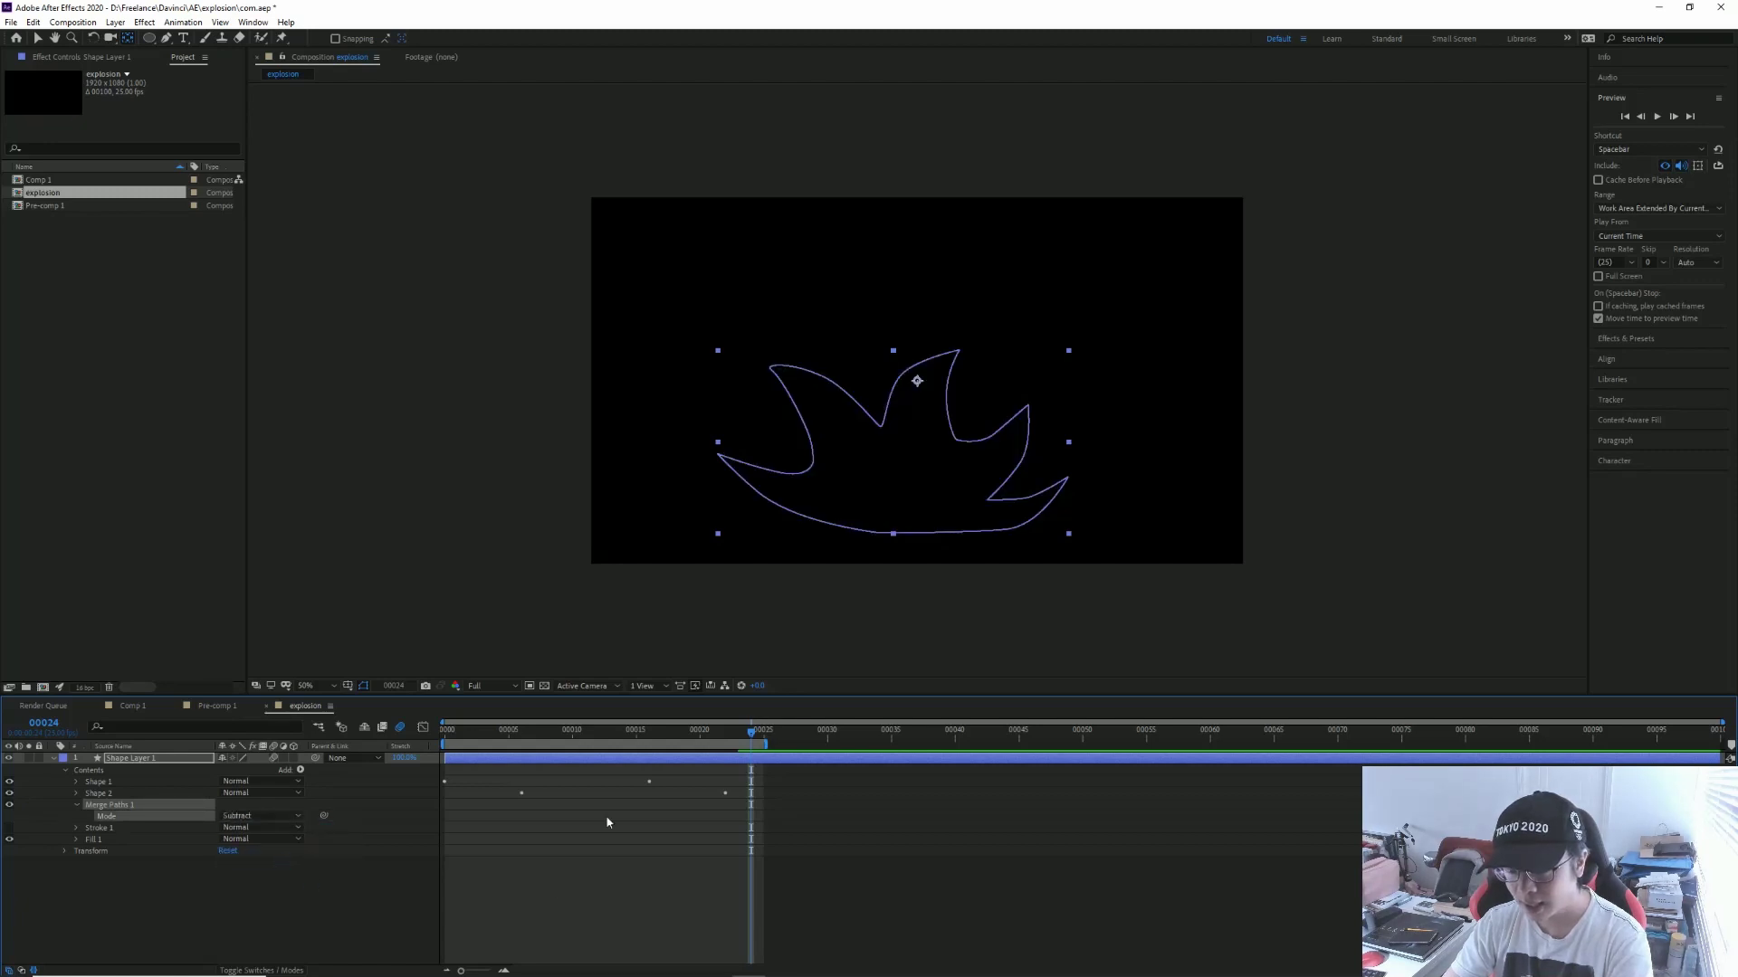
Step: Increase the Shape 2 Scale at frame 22 to about 112% so it extends beyond Shape 1
drag(508, 735, 704, 791)
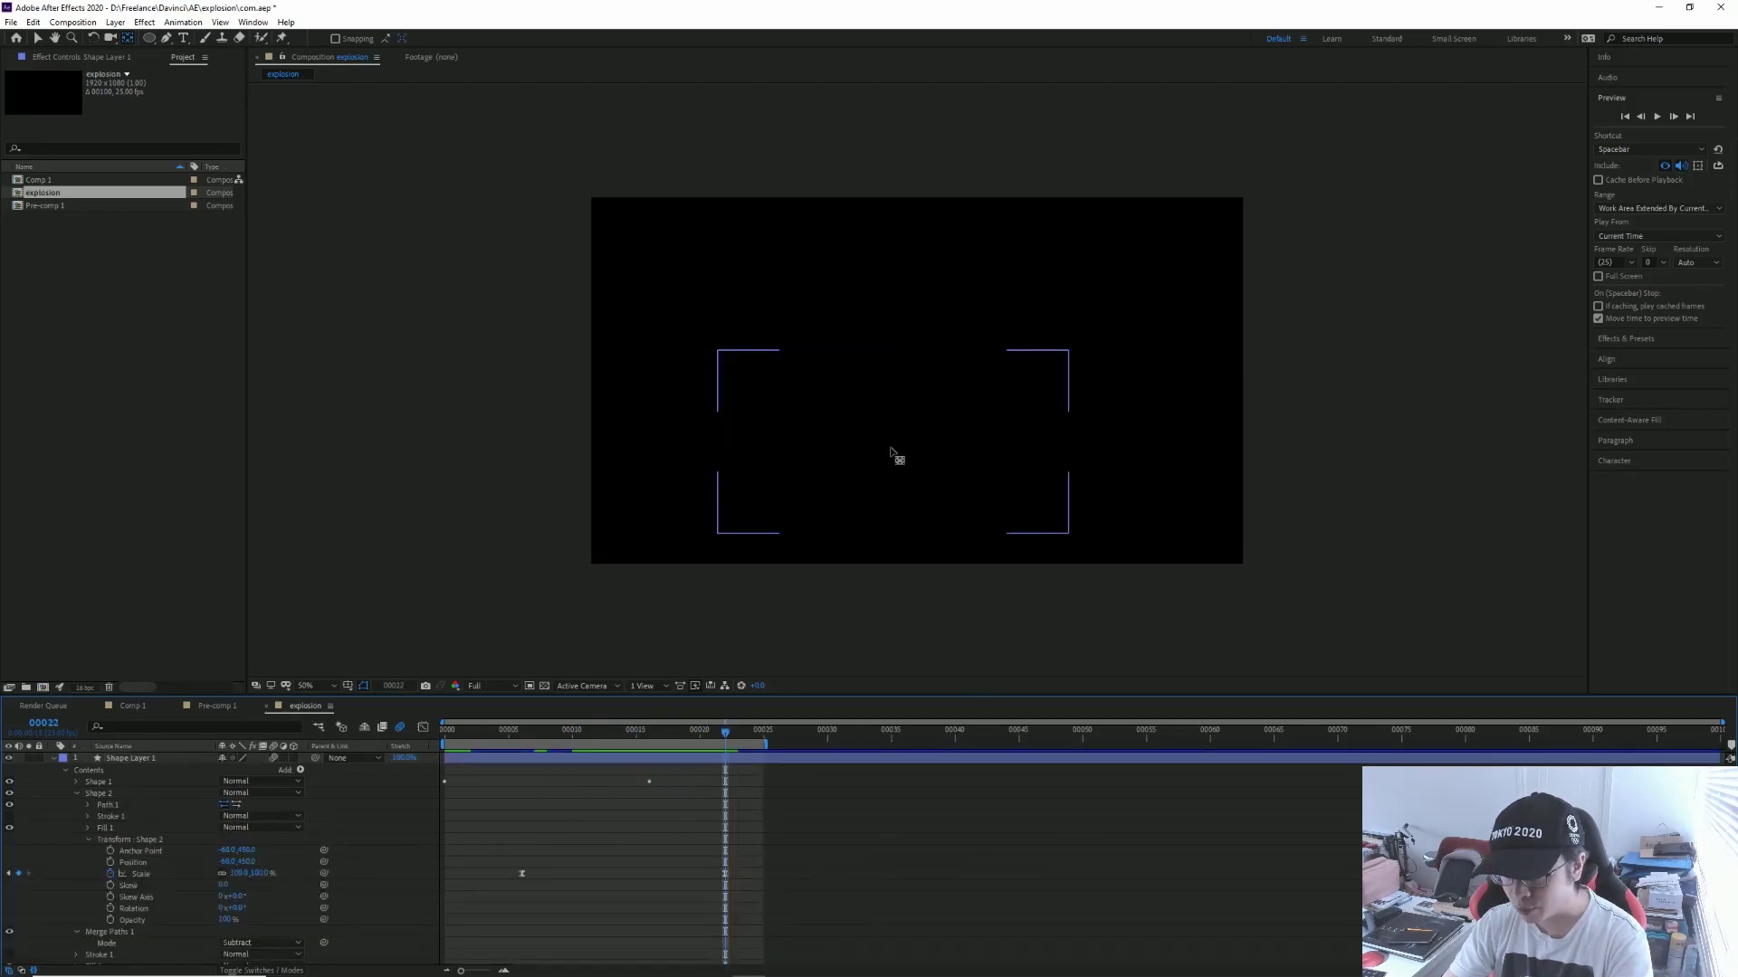
click(89, 839)
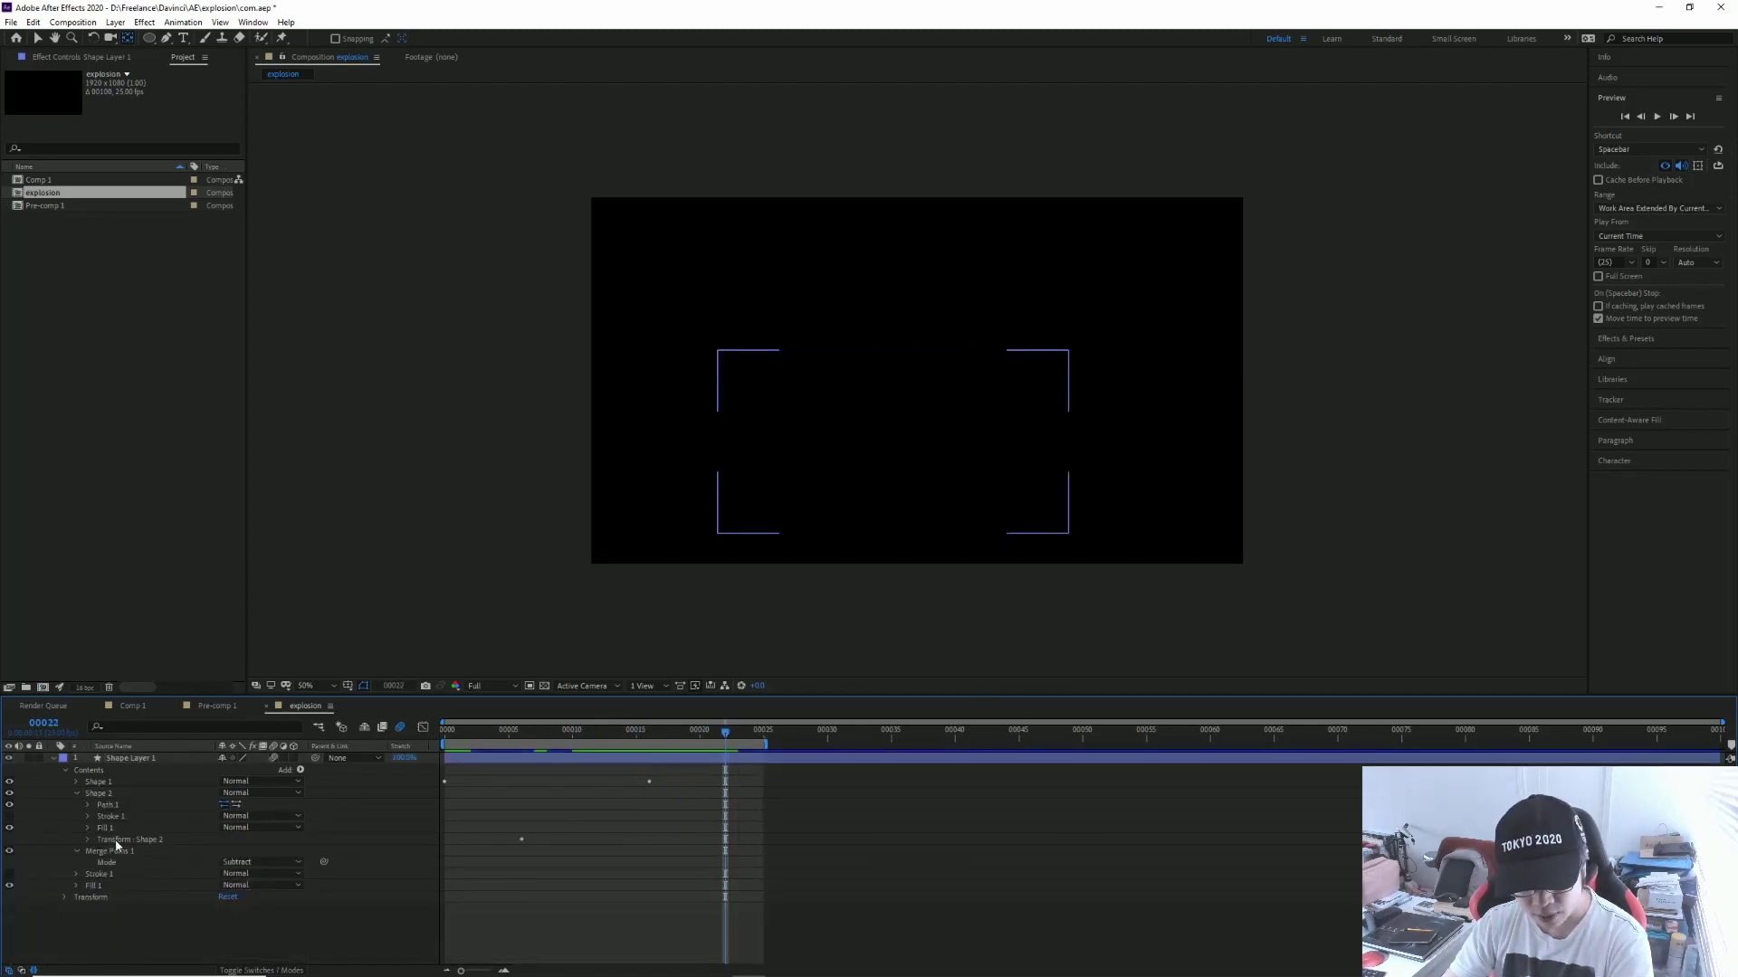
click(87, 839)
drag(235, 873, 245, 871)
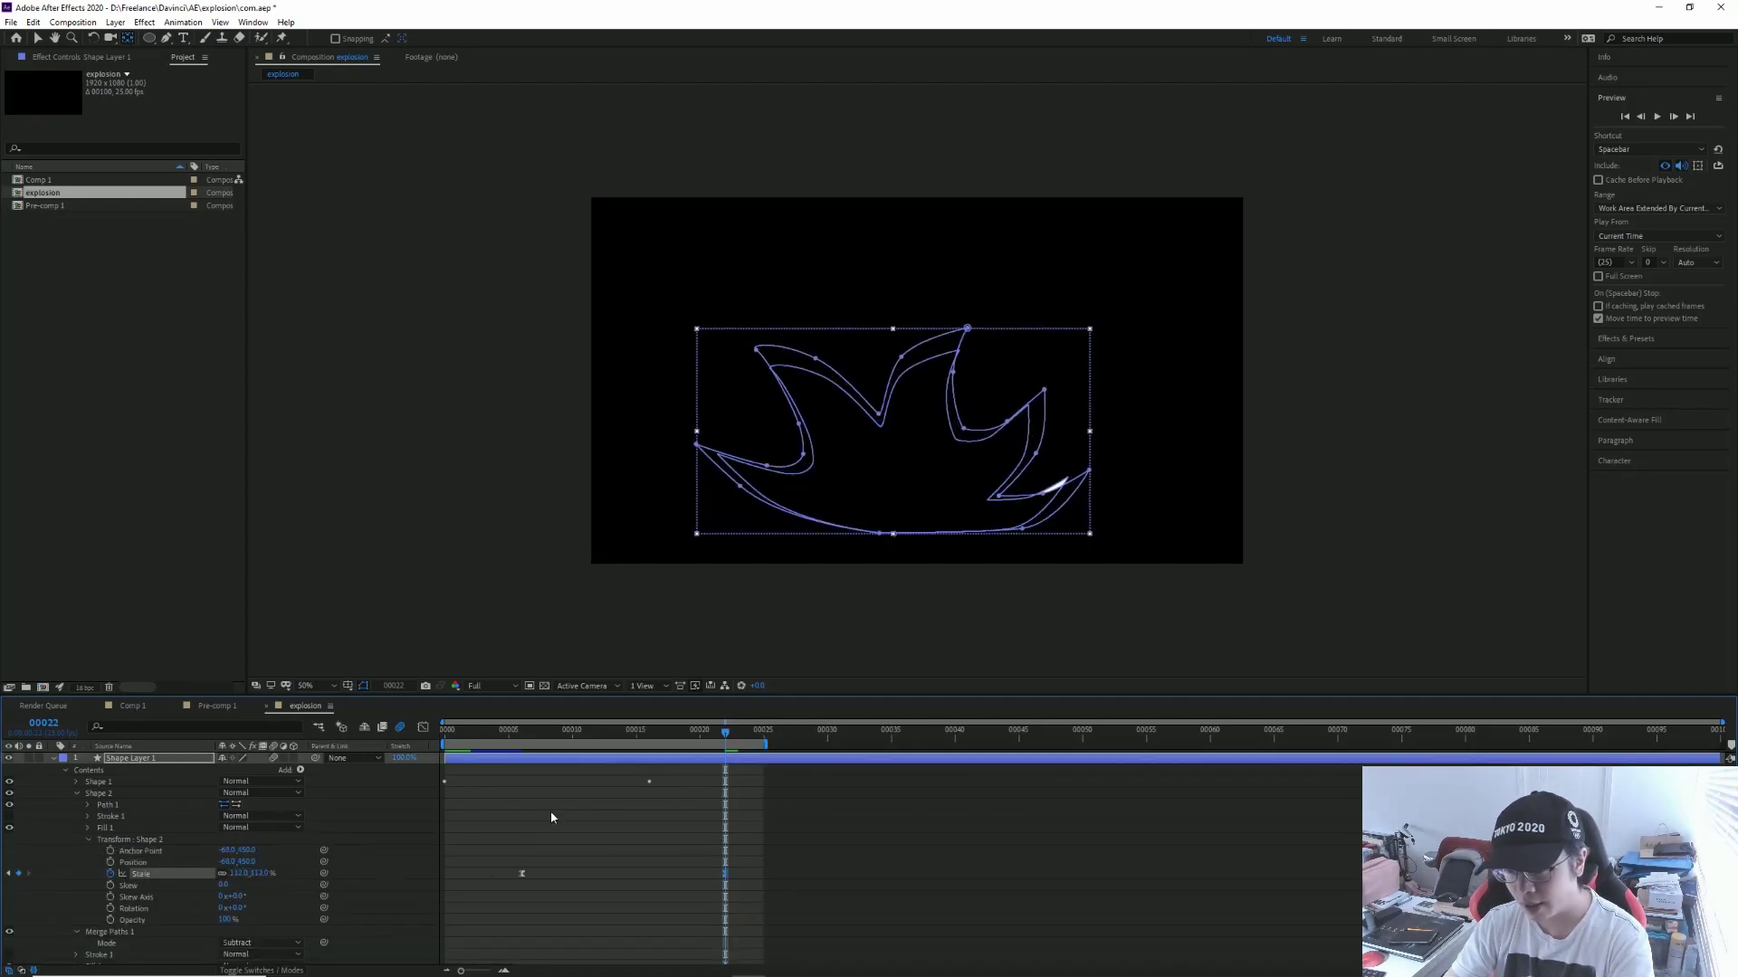
Step: Adjust the Shape 2 path points at the upper middle and lower-right spikes to cover Shape 1 completely, and preview
click(971, 336)
key(v)
click(969, 330)
drag(968, 329, 978, 336)
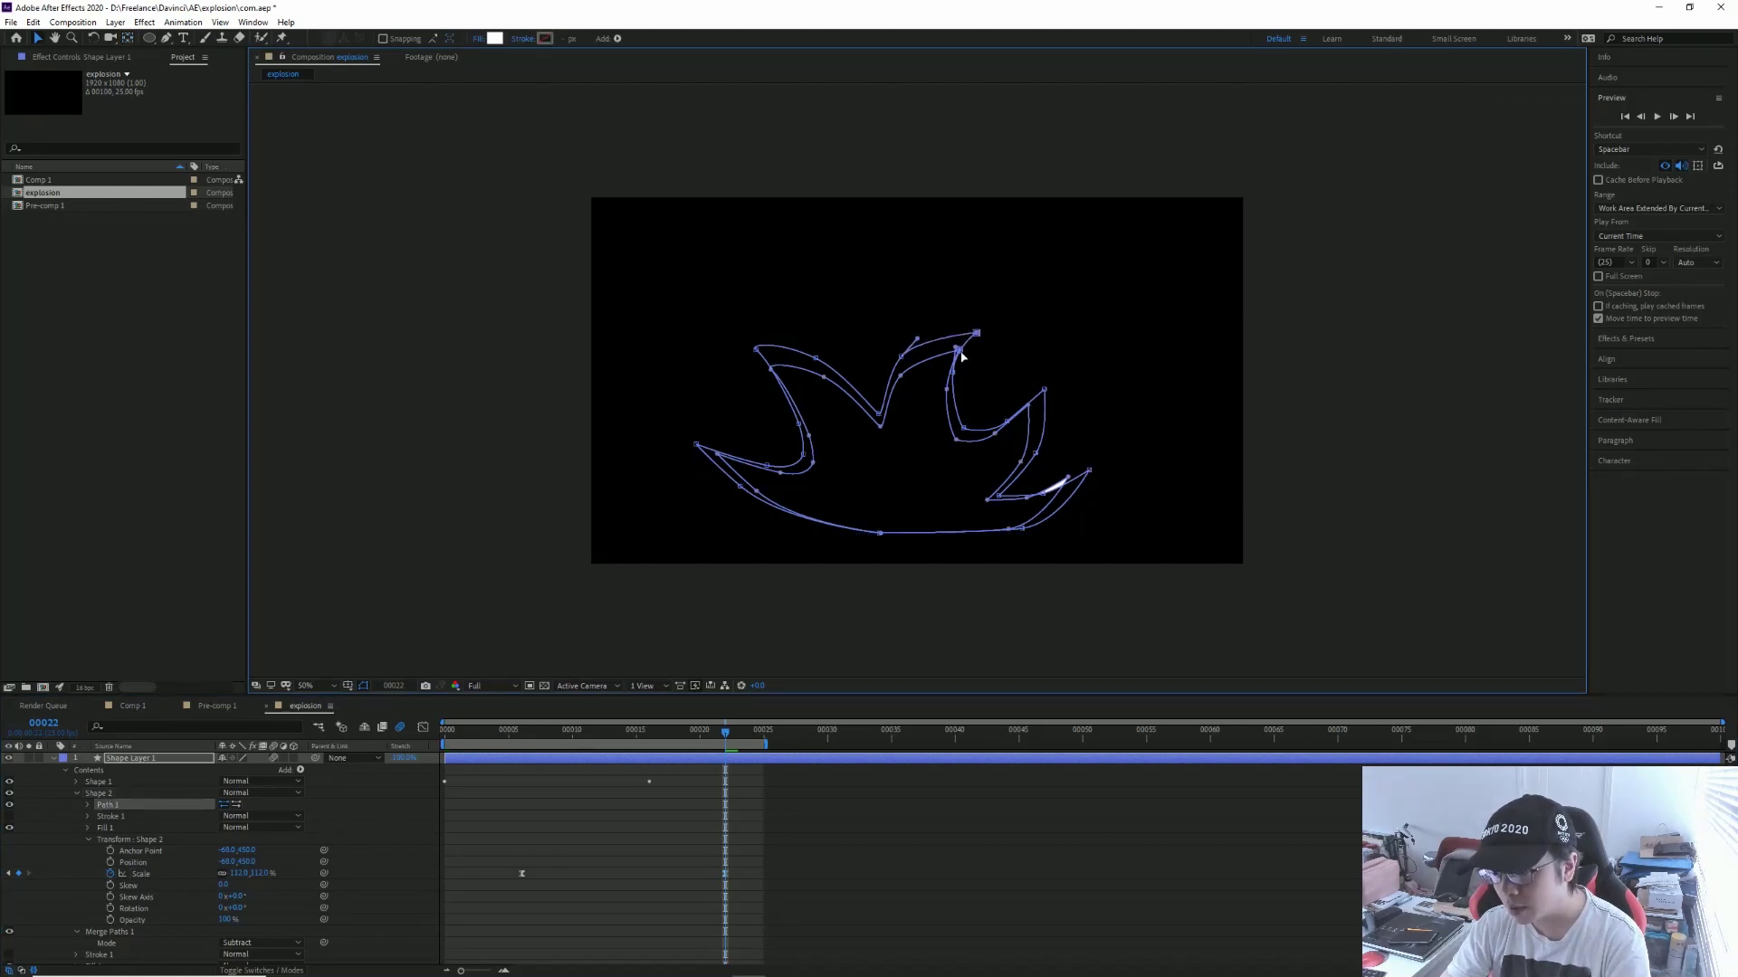
drag(1090, 473, 1087, 447)
drag(1038, 503, 1040, 494)
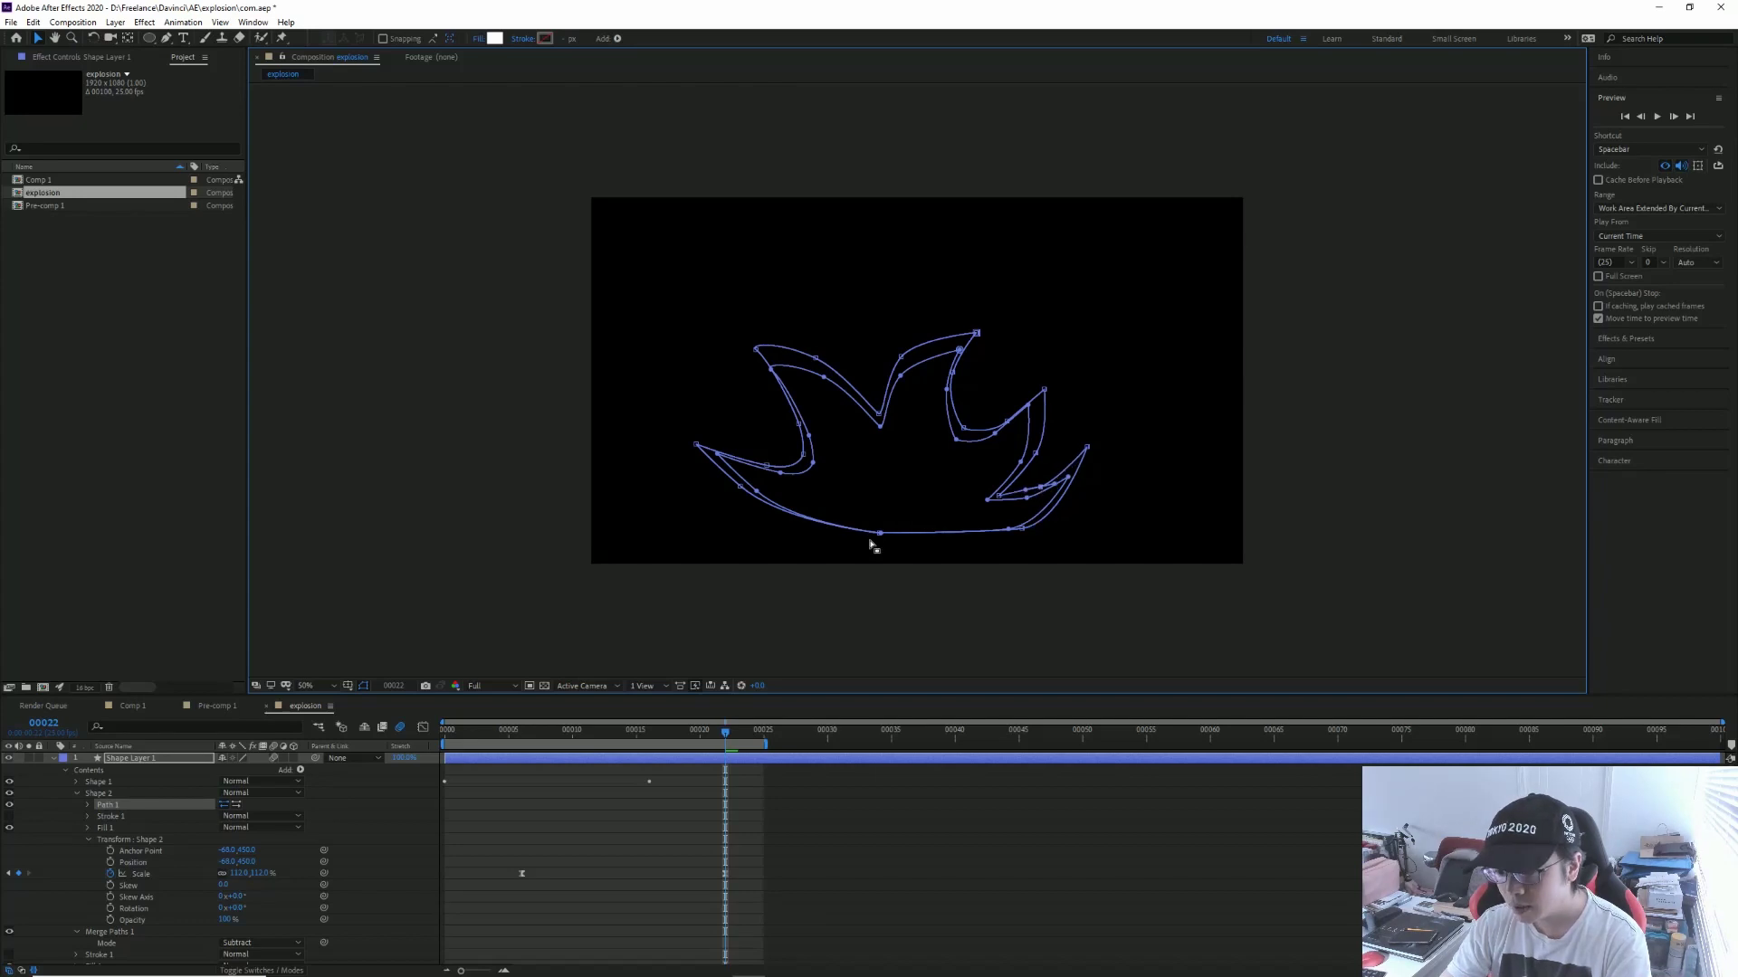
click(818, 925)
key(space)
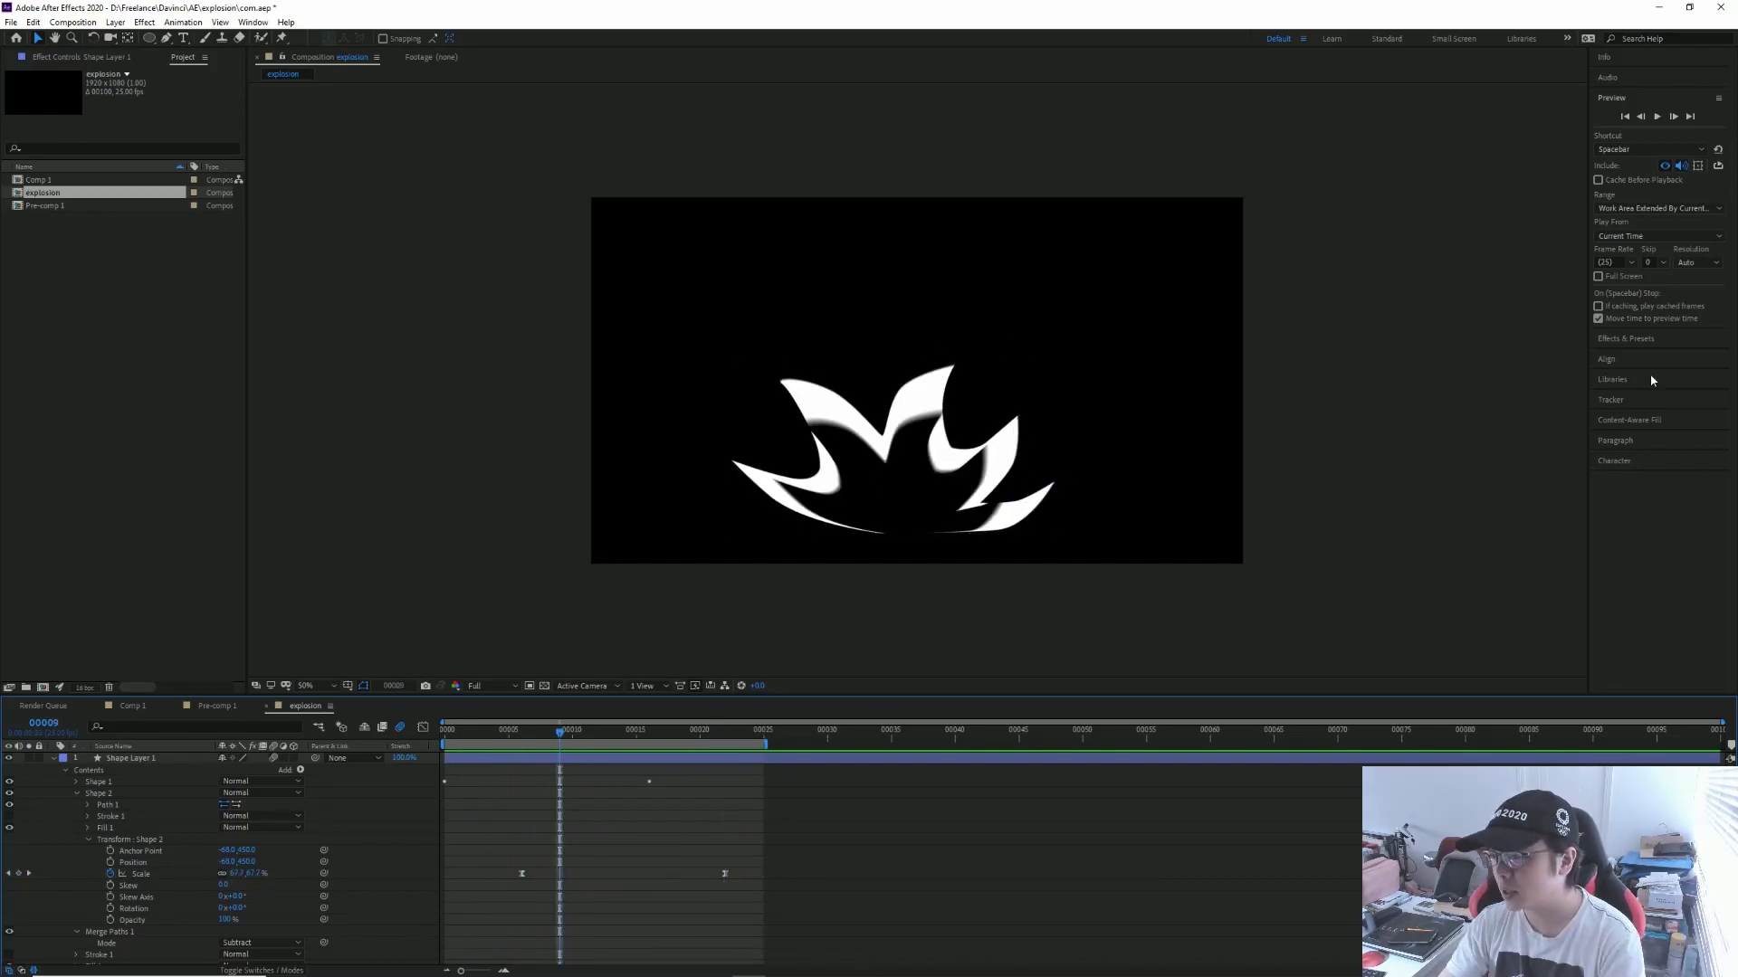
Step: Find the Roughen Edges effect by searching for "rough" and apply it to Shape Layer 1
click(1652, 339)
click(1638, 134)
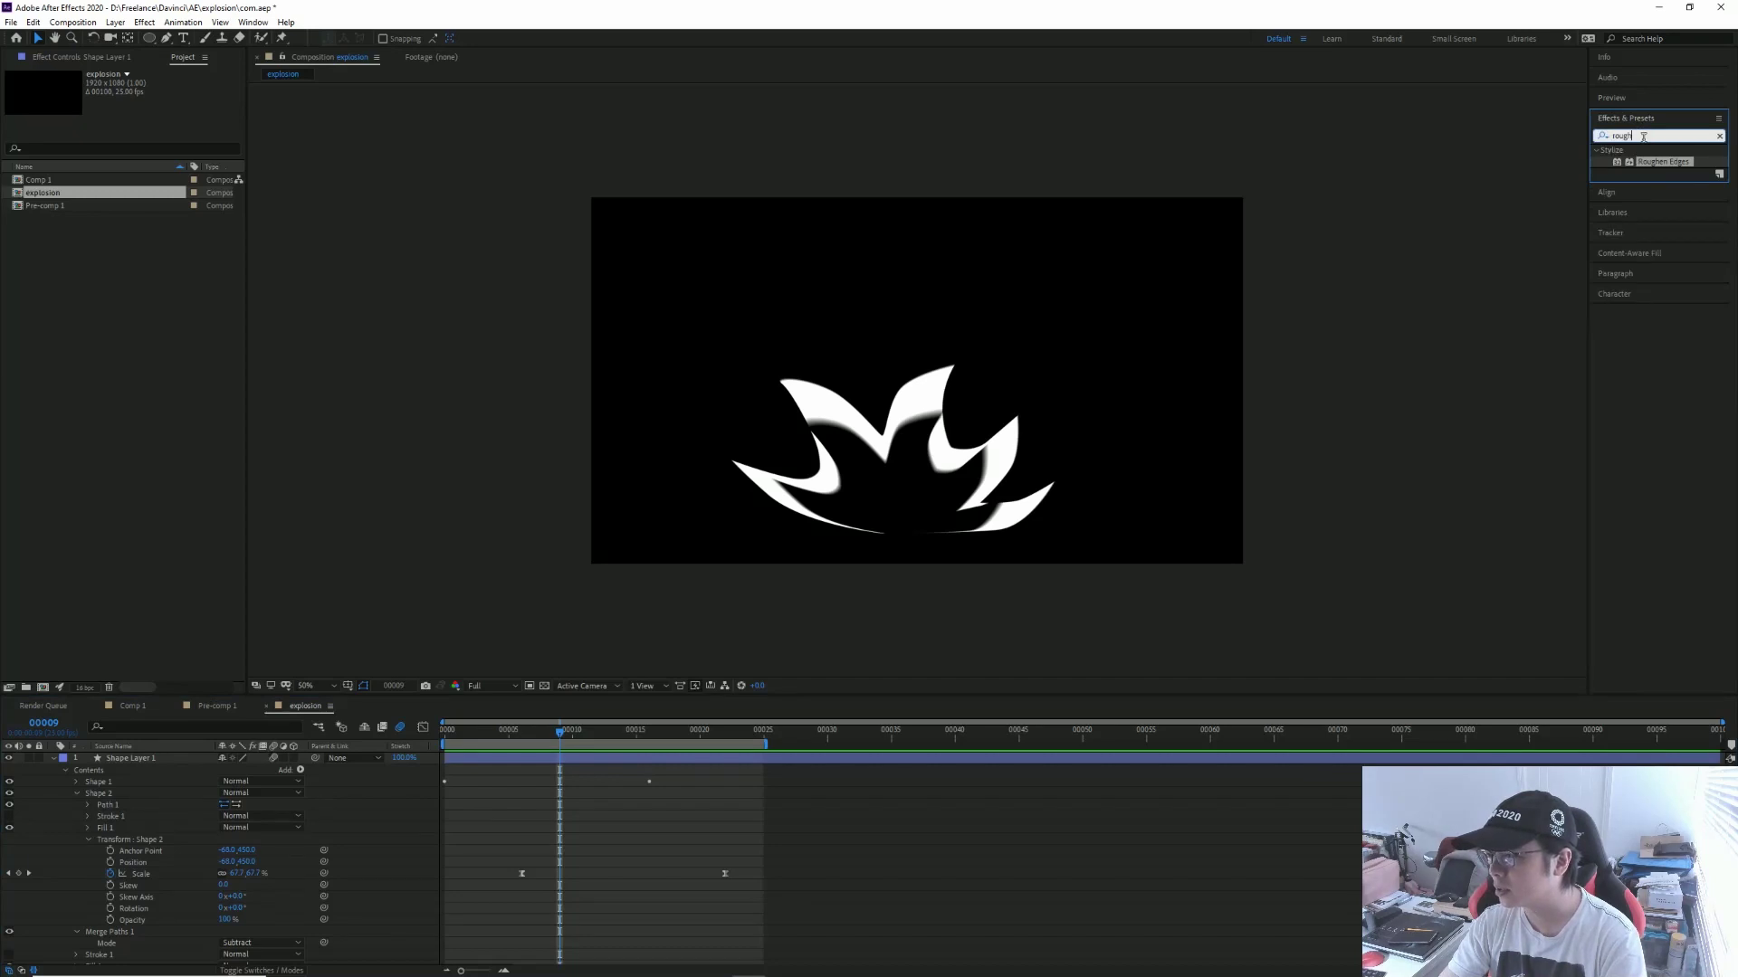
drag(1663, 161, 502, 762)
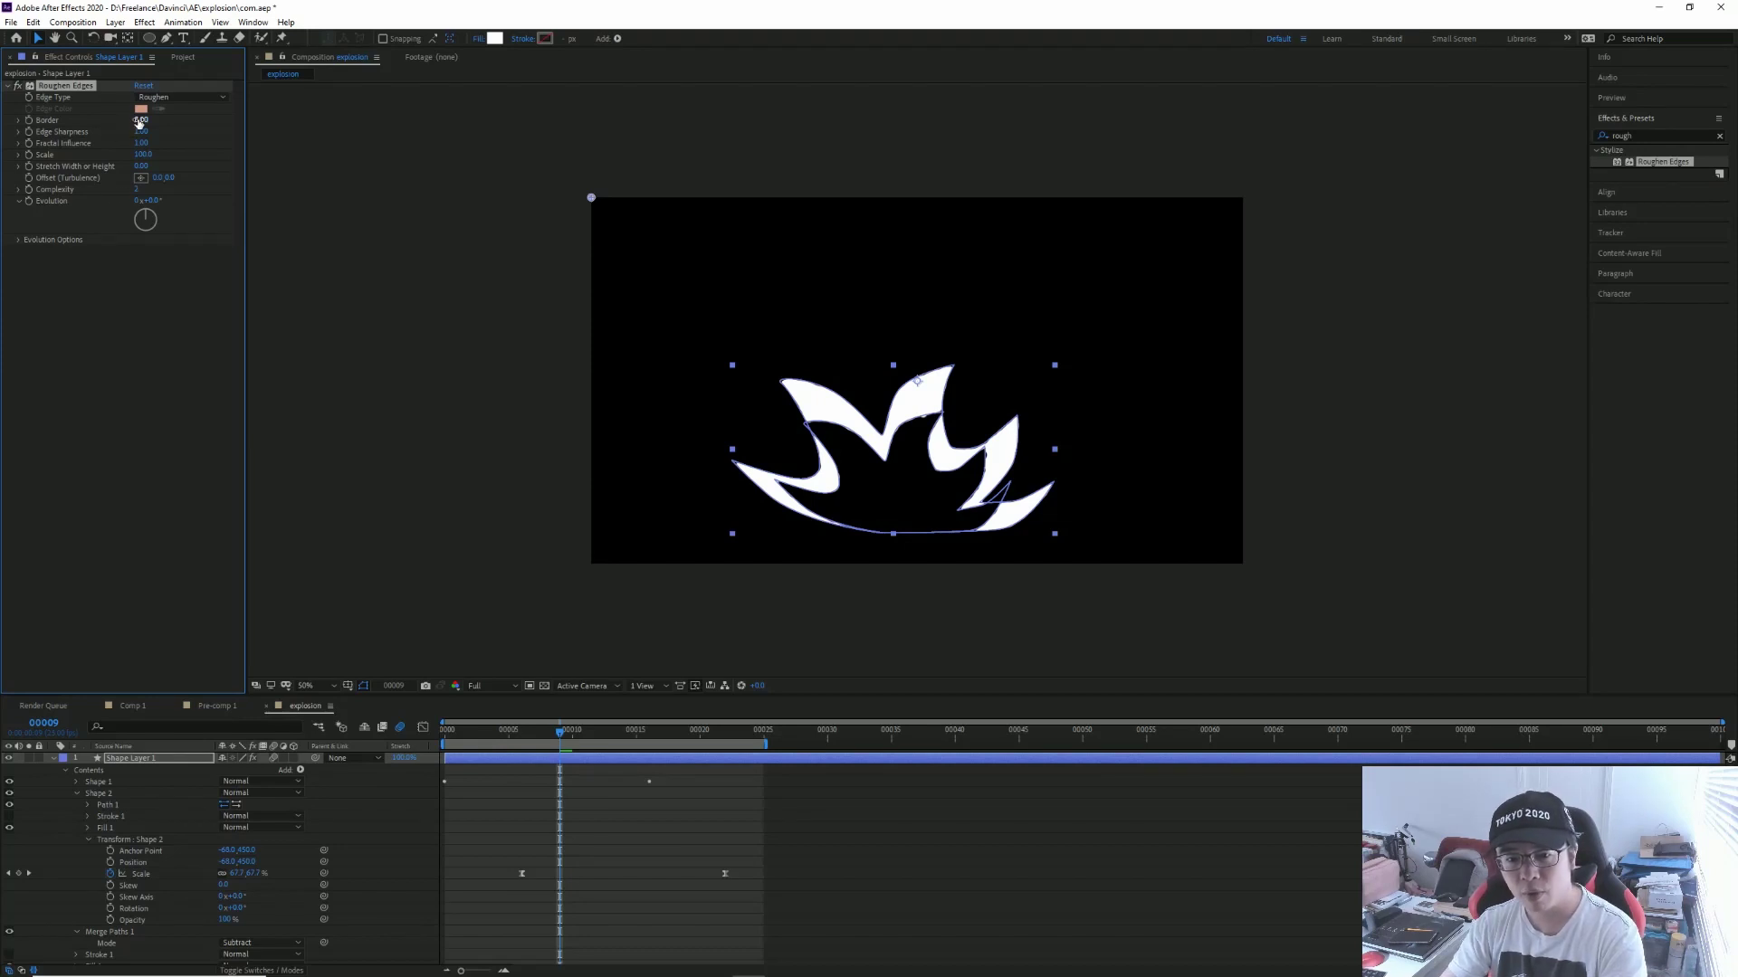
Step: Increase the Border and Scale of Roughen Edges for coarser, more eroded edges, and play the result
drag(195, 123, 298, 131)
drag(137, 156, 184, 159)
click(137, 243)
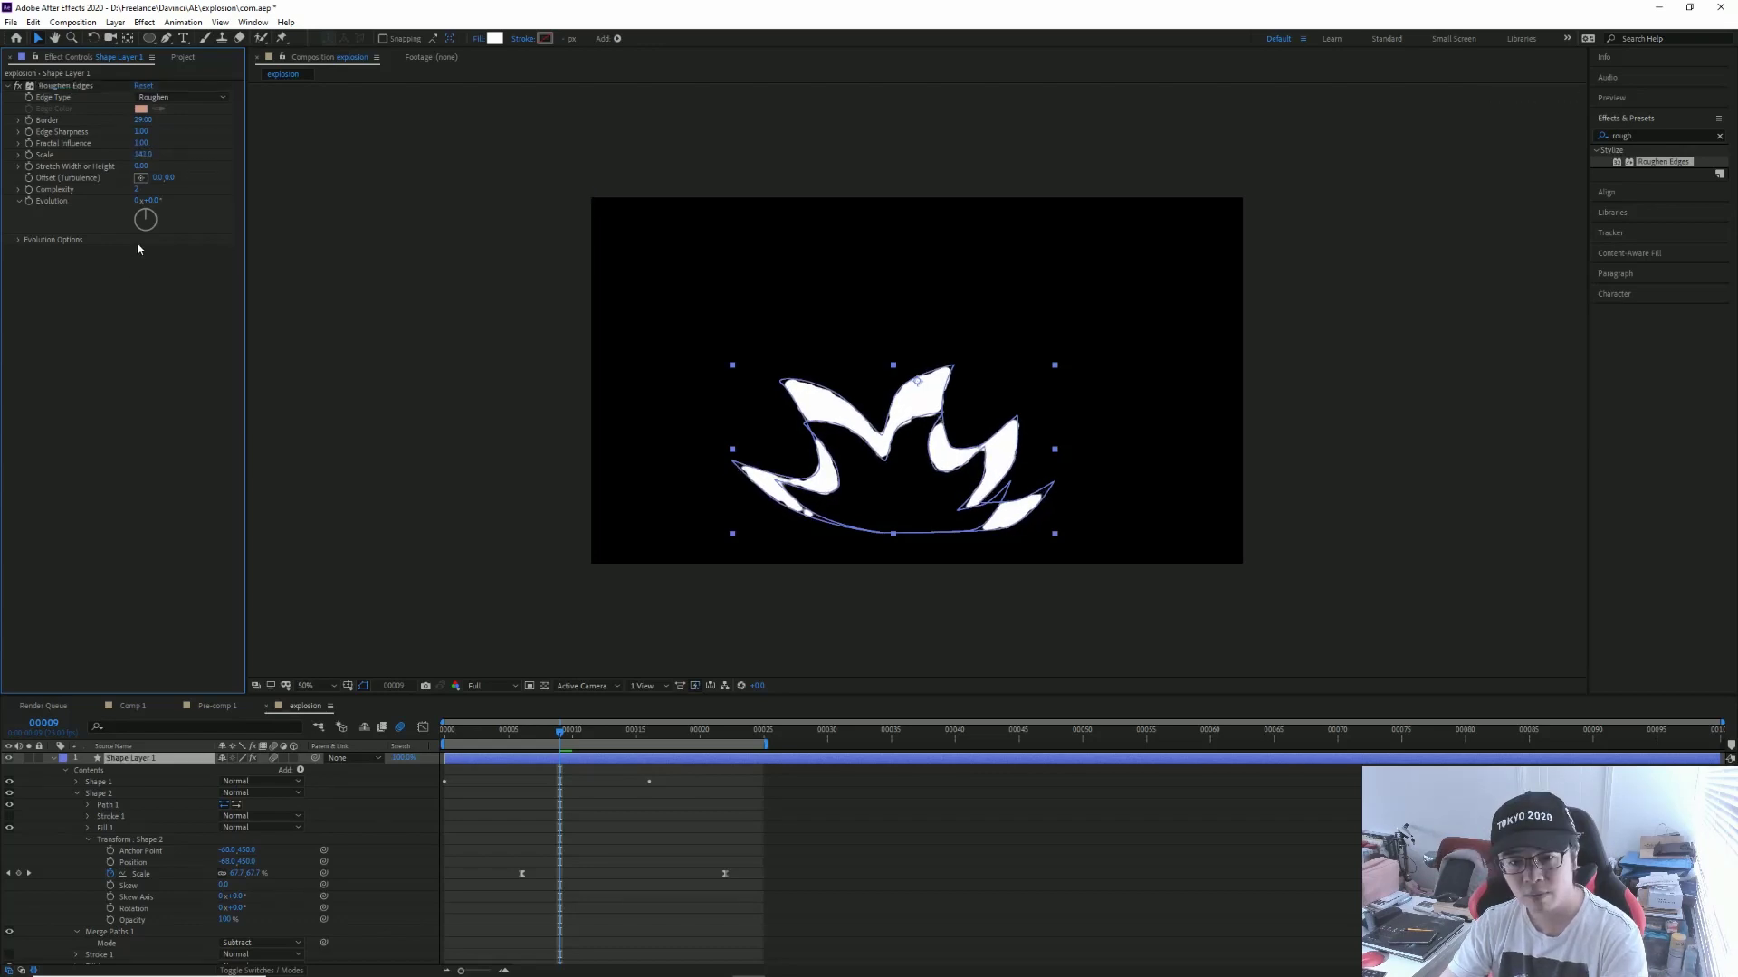
key(space)
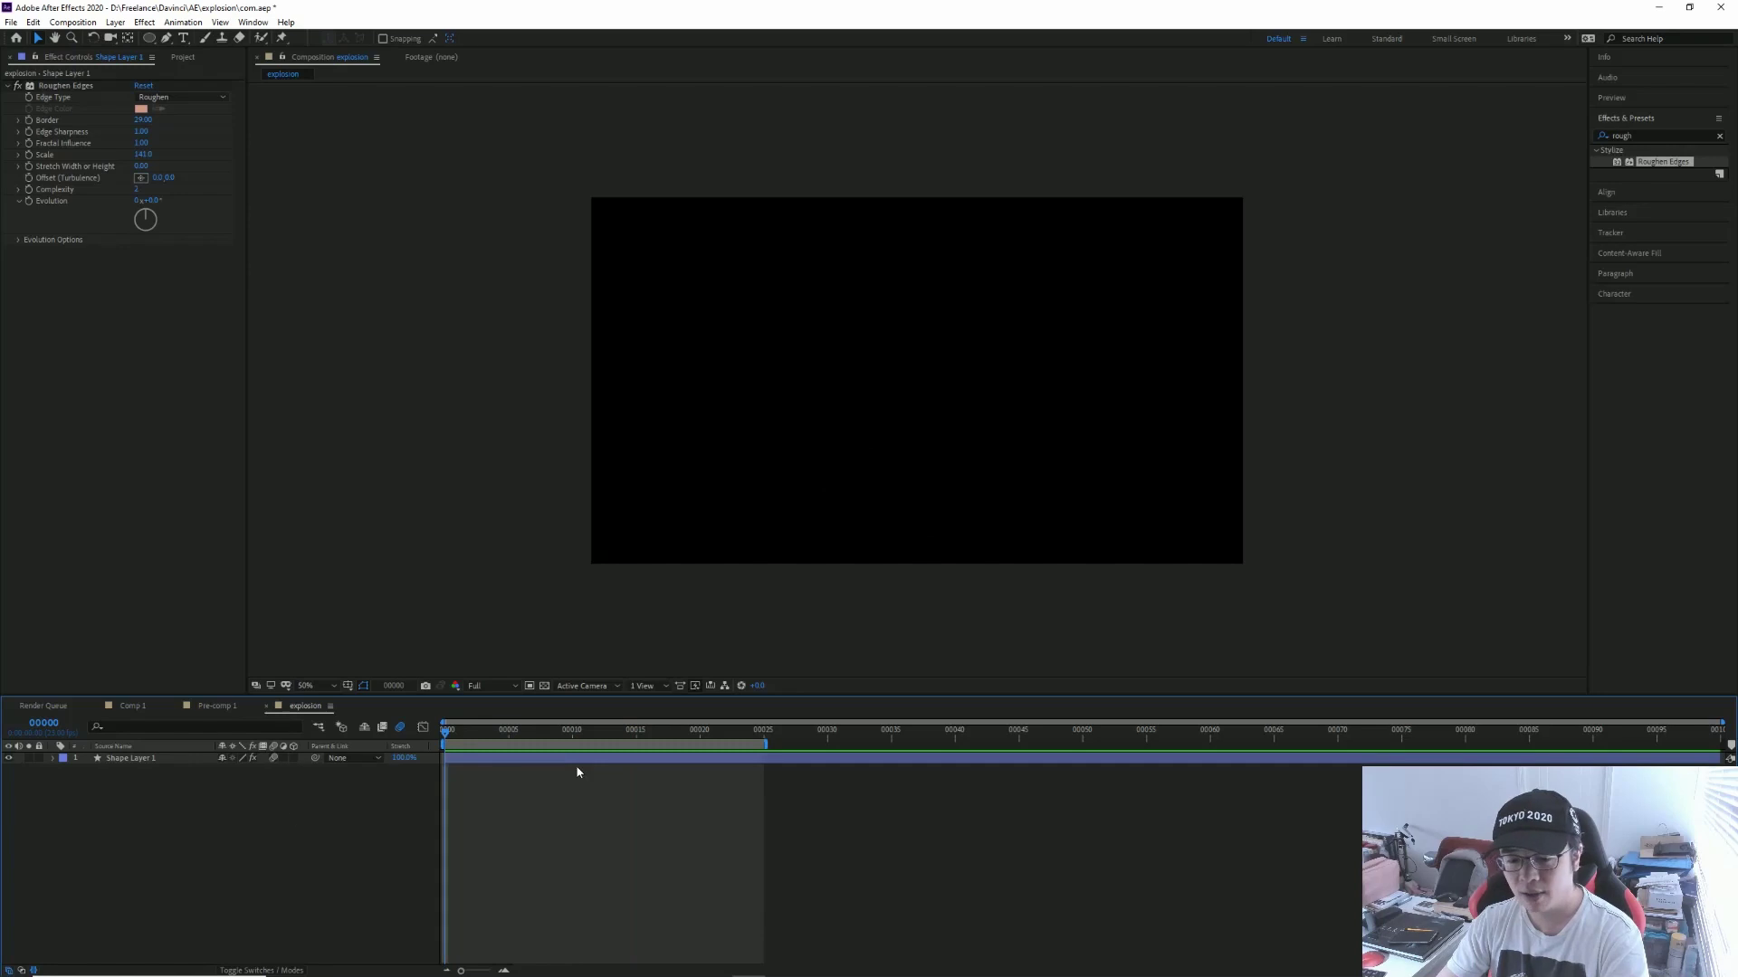
Step: Draw a white circle near the frame's centre on a new shape layer and move its anchor point to its bottom edge
click(572, 760)
click(585, 769)
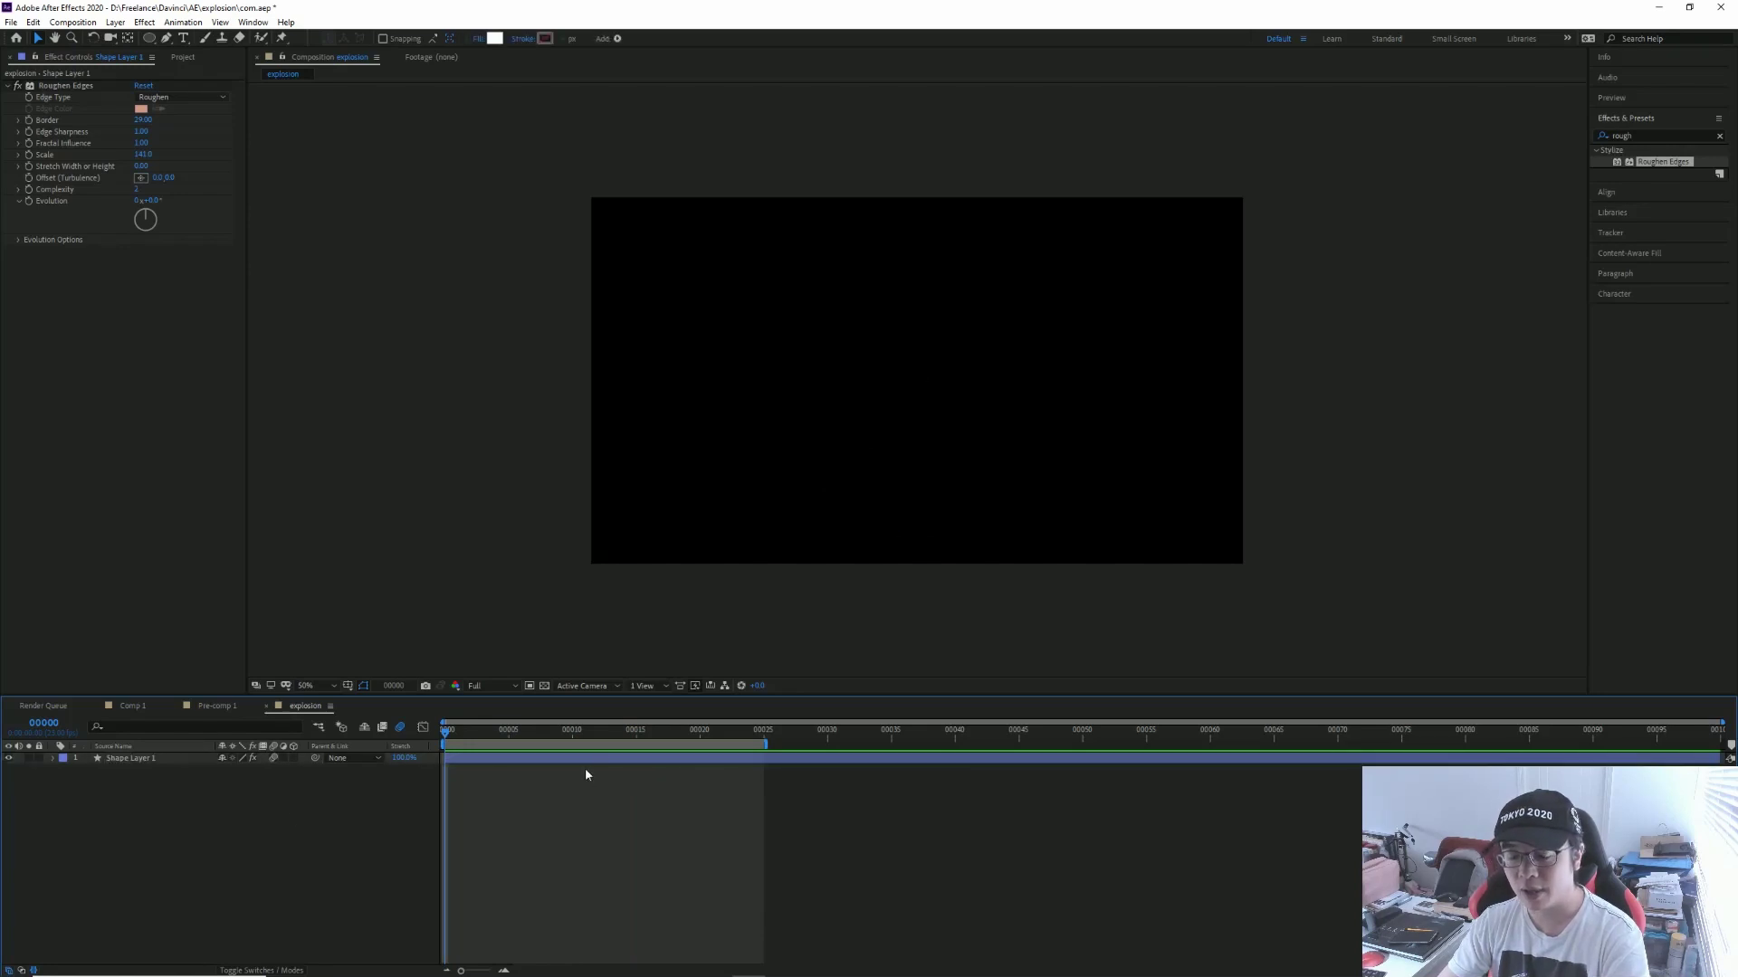
click(148, 39)
drag(912, 389, 992, 468)
key(v)
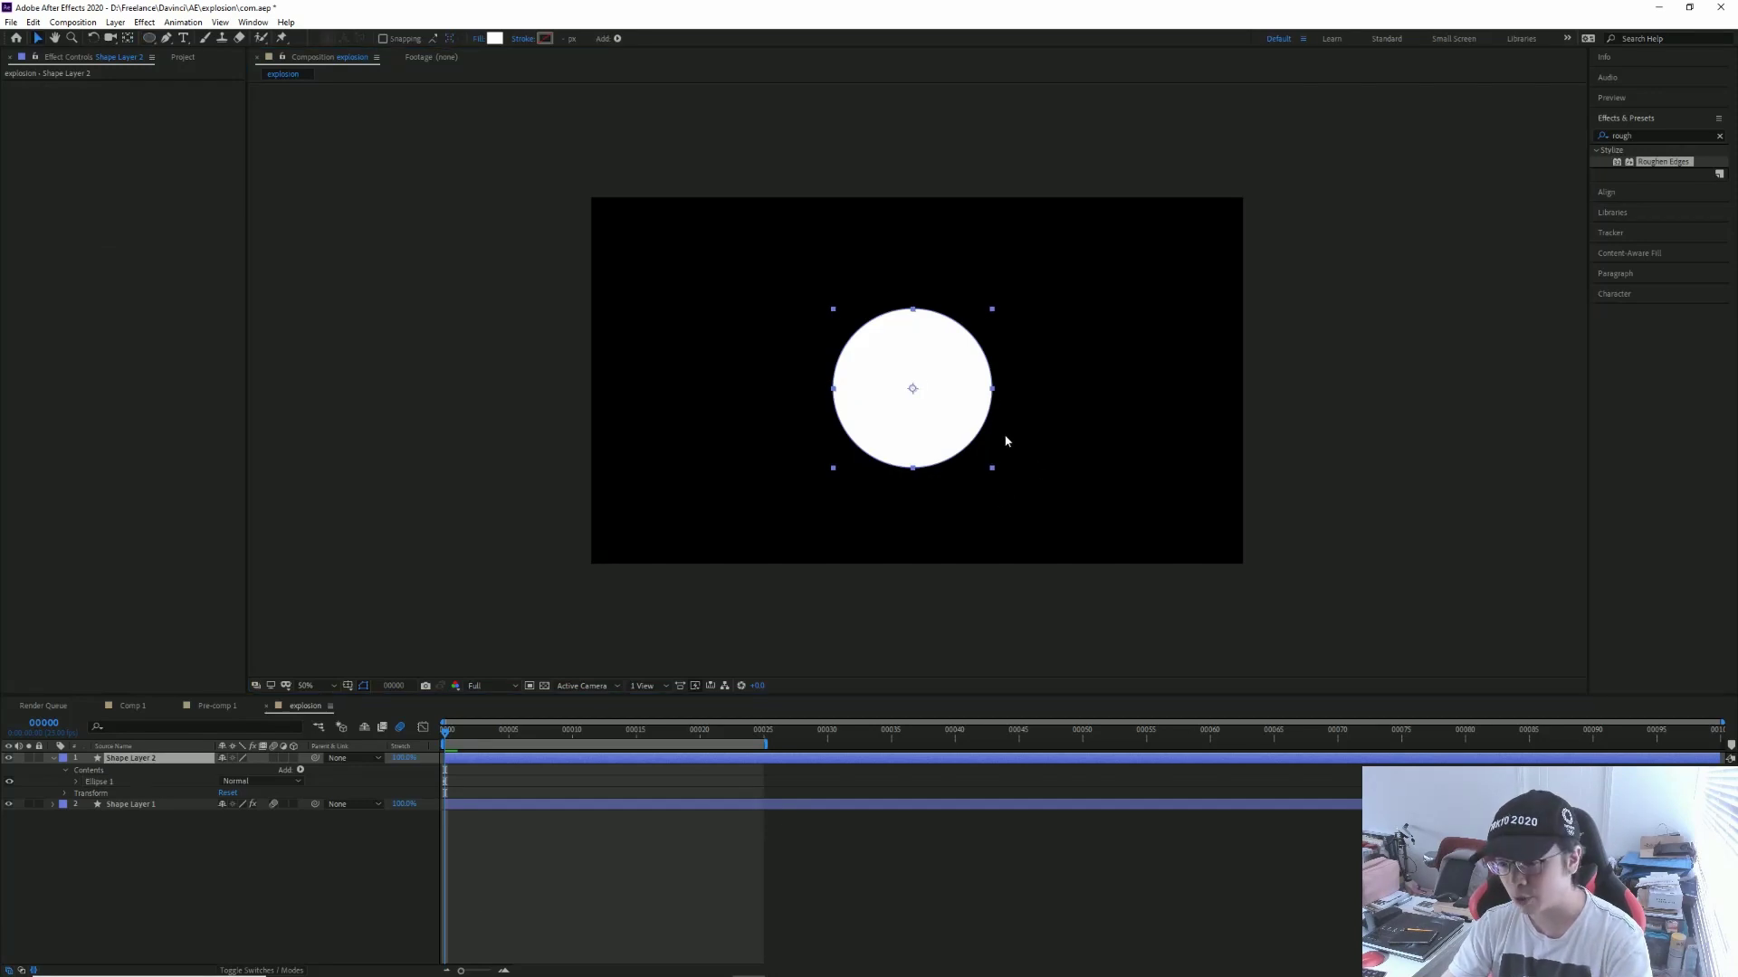
key(y)
drag(914, 392, 919, 473)
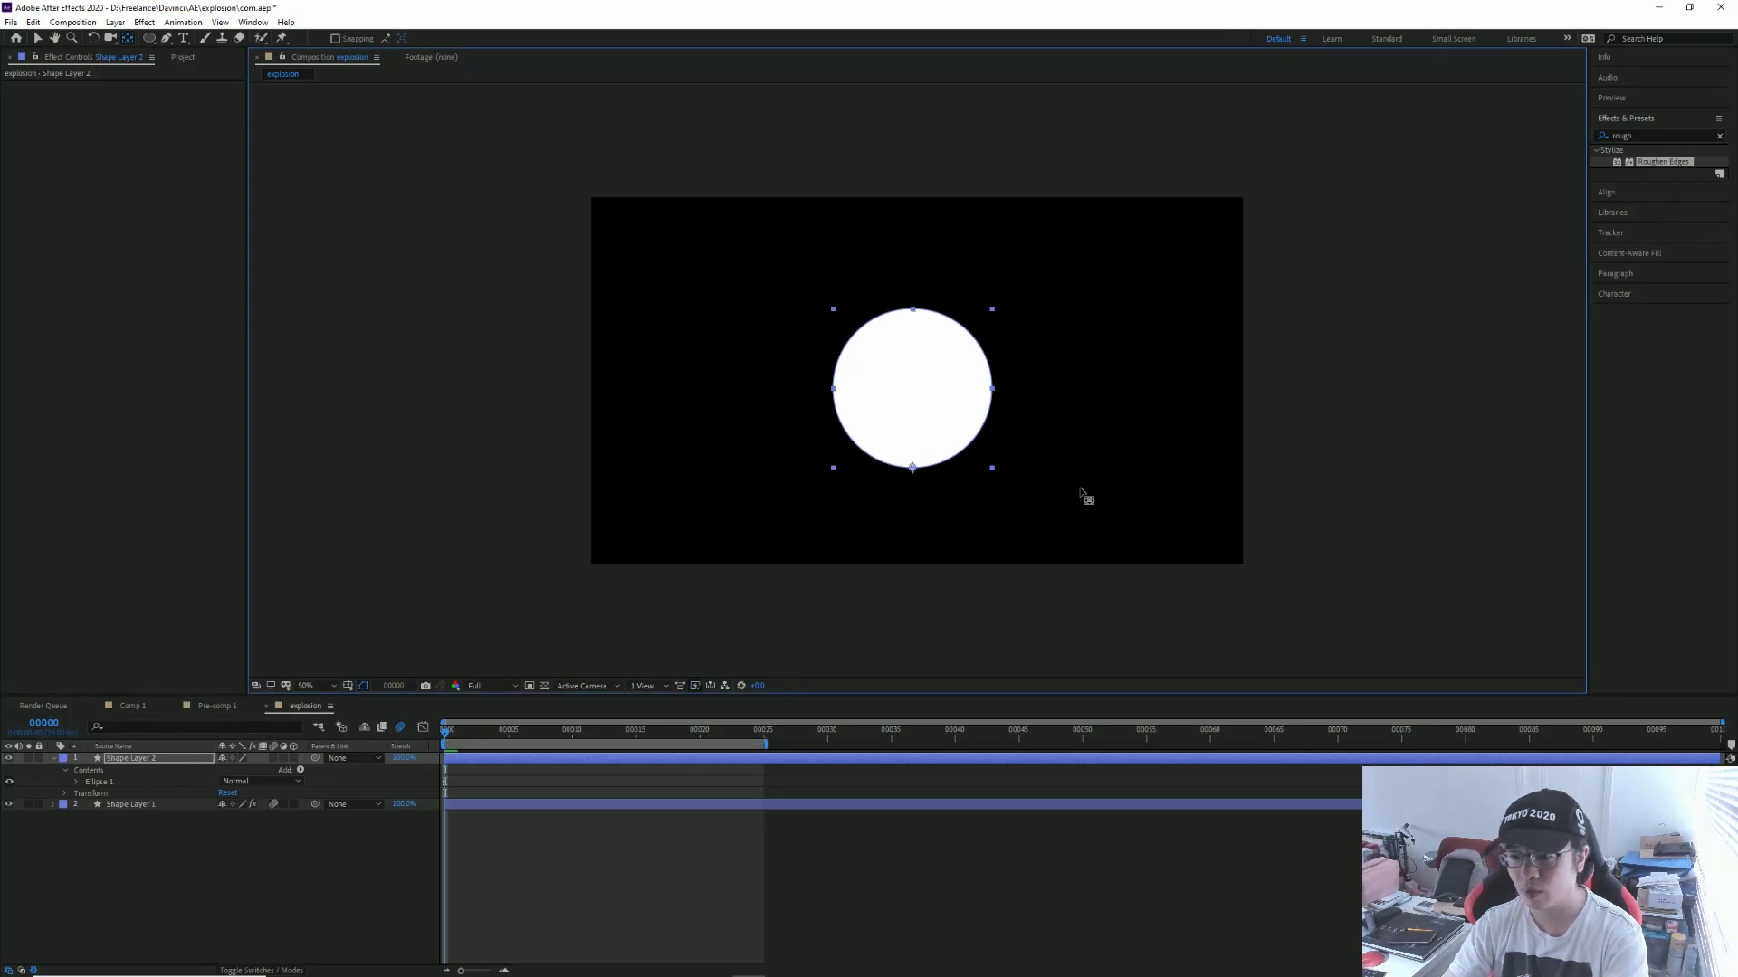
Step: Animate the Scale of Ellipse 1 in Shape Layer 2 from 0% at frame 0 to 100% at frame 16
click(90, 783)
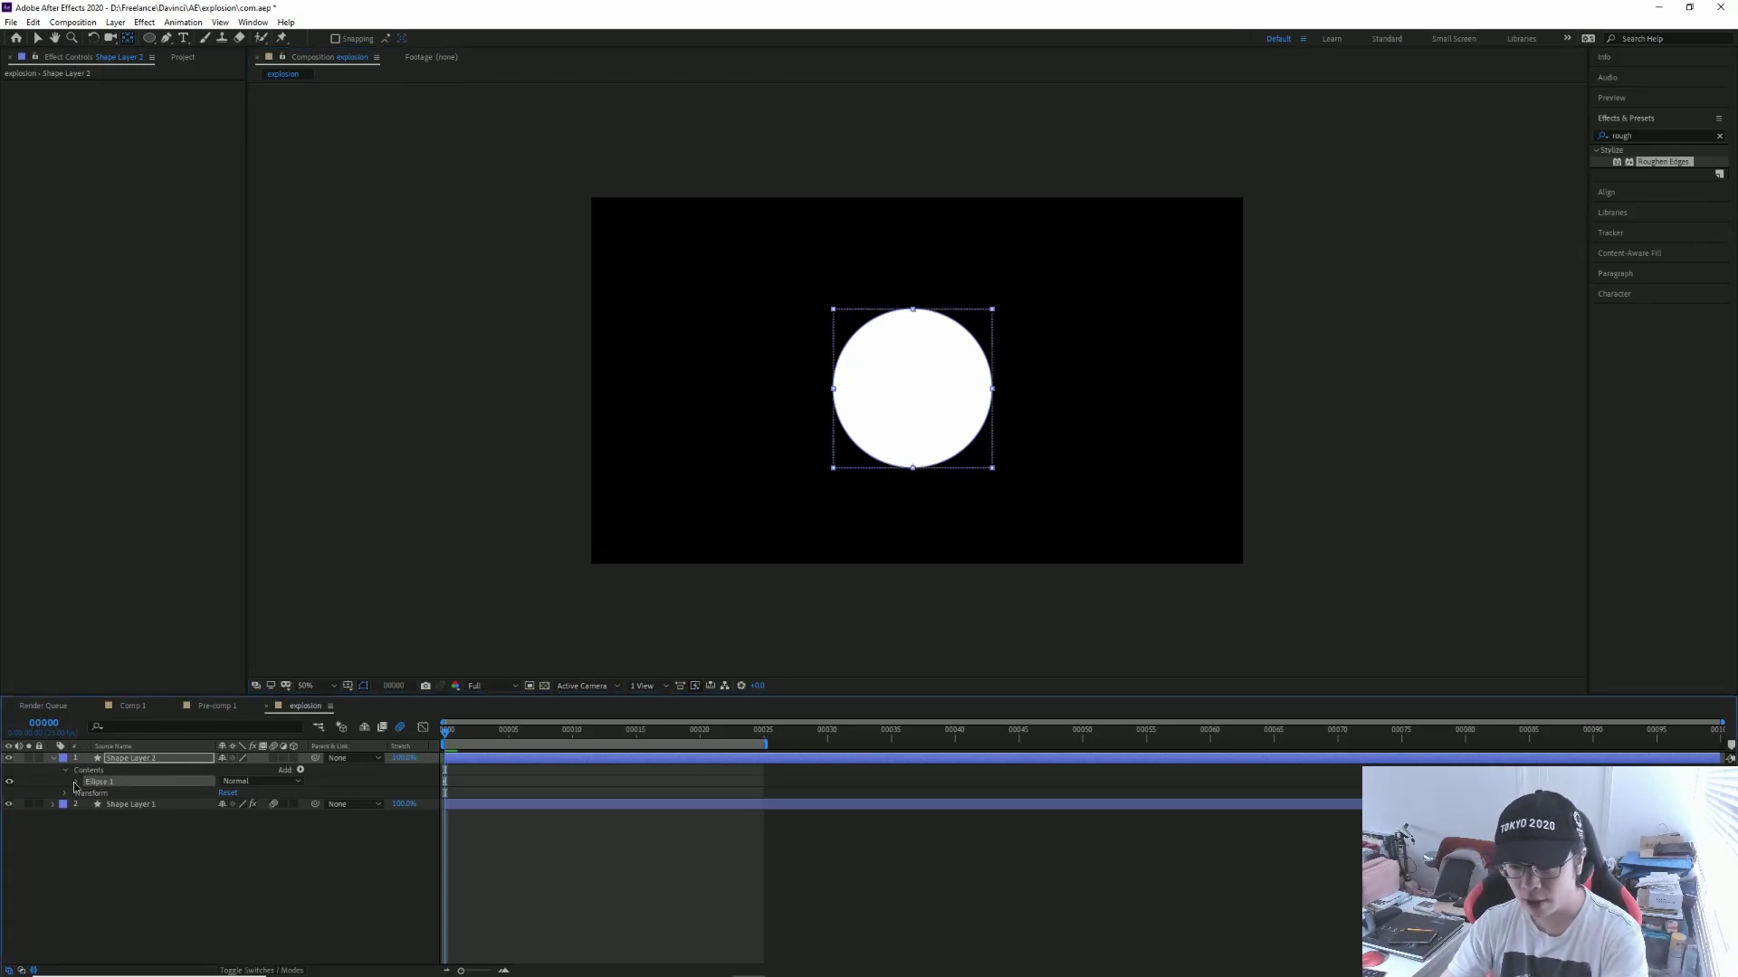
click(76, 783)
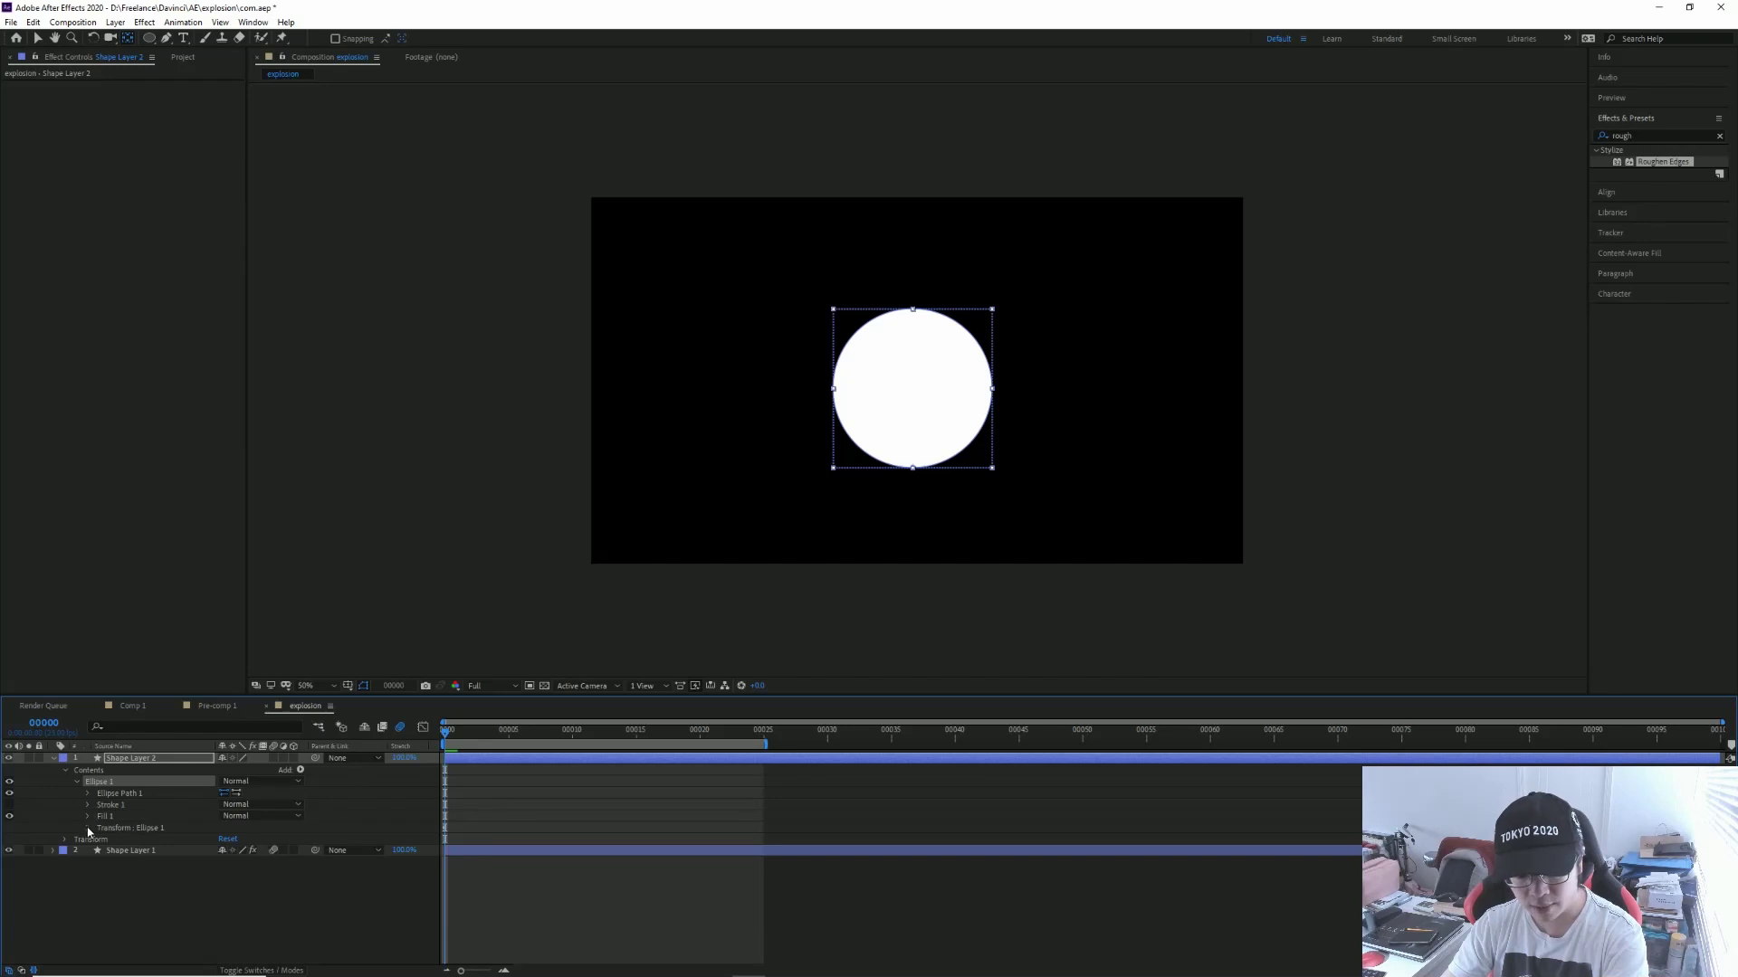
click(88, 828)
click(140, 862)
click(238, 861)
text(0)
key(Return)
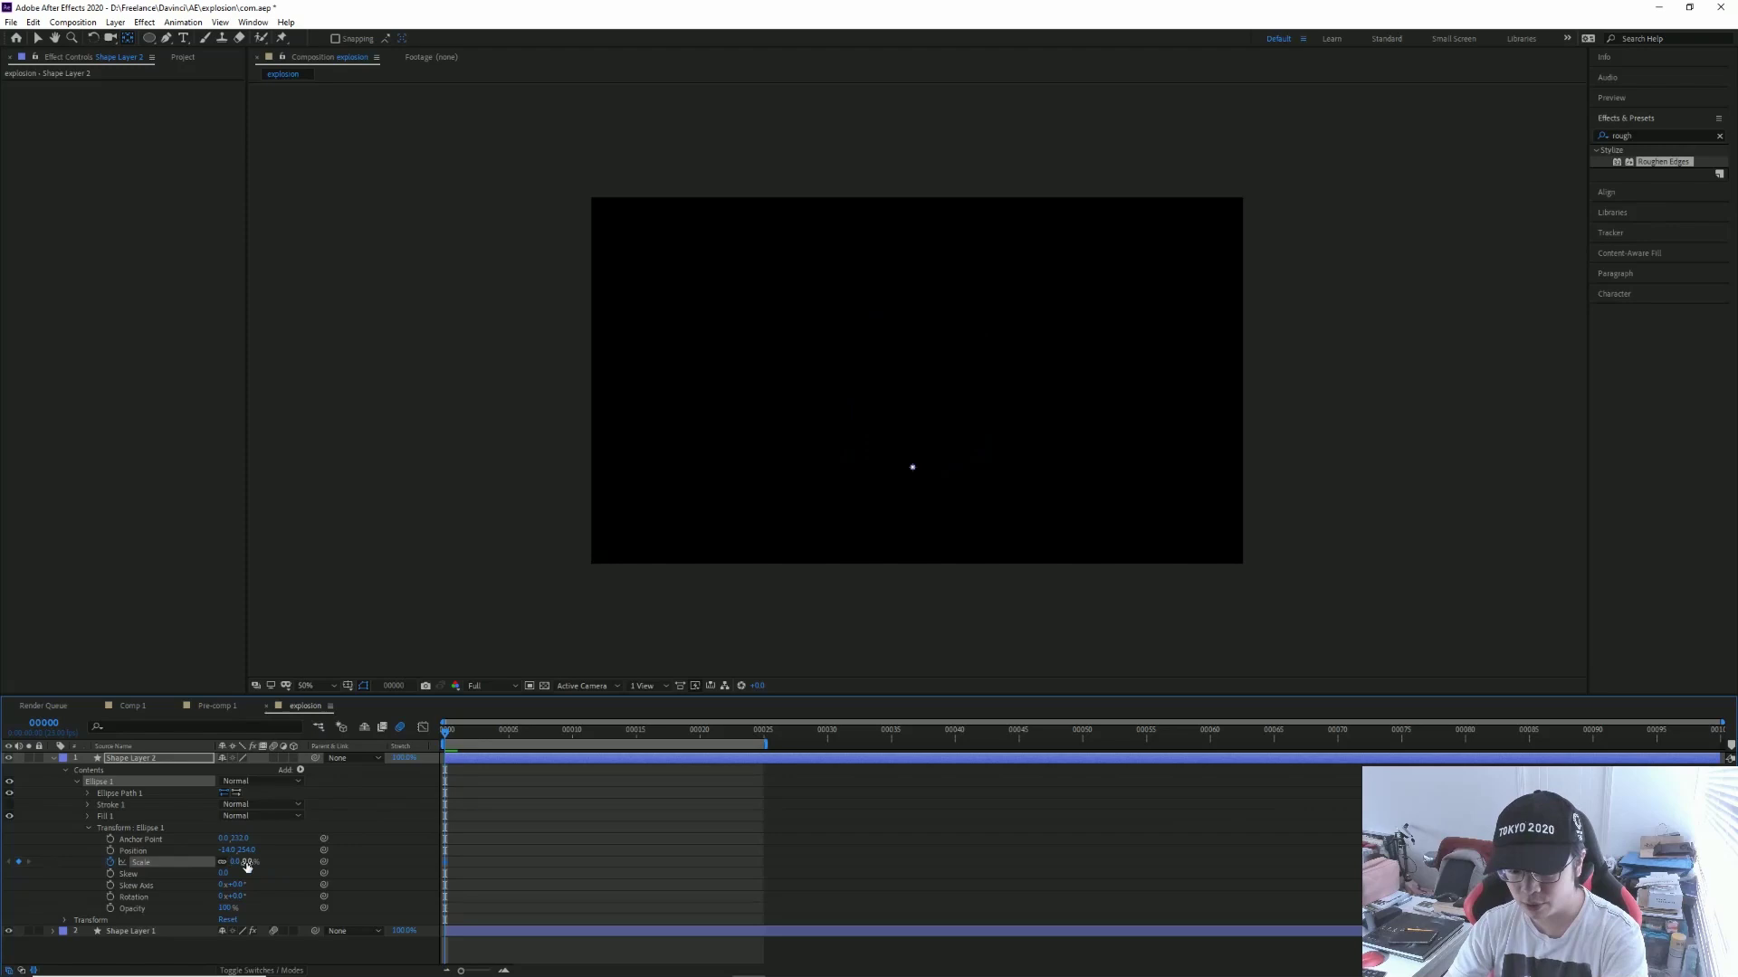
key(space)
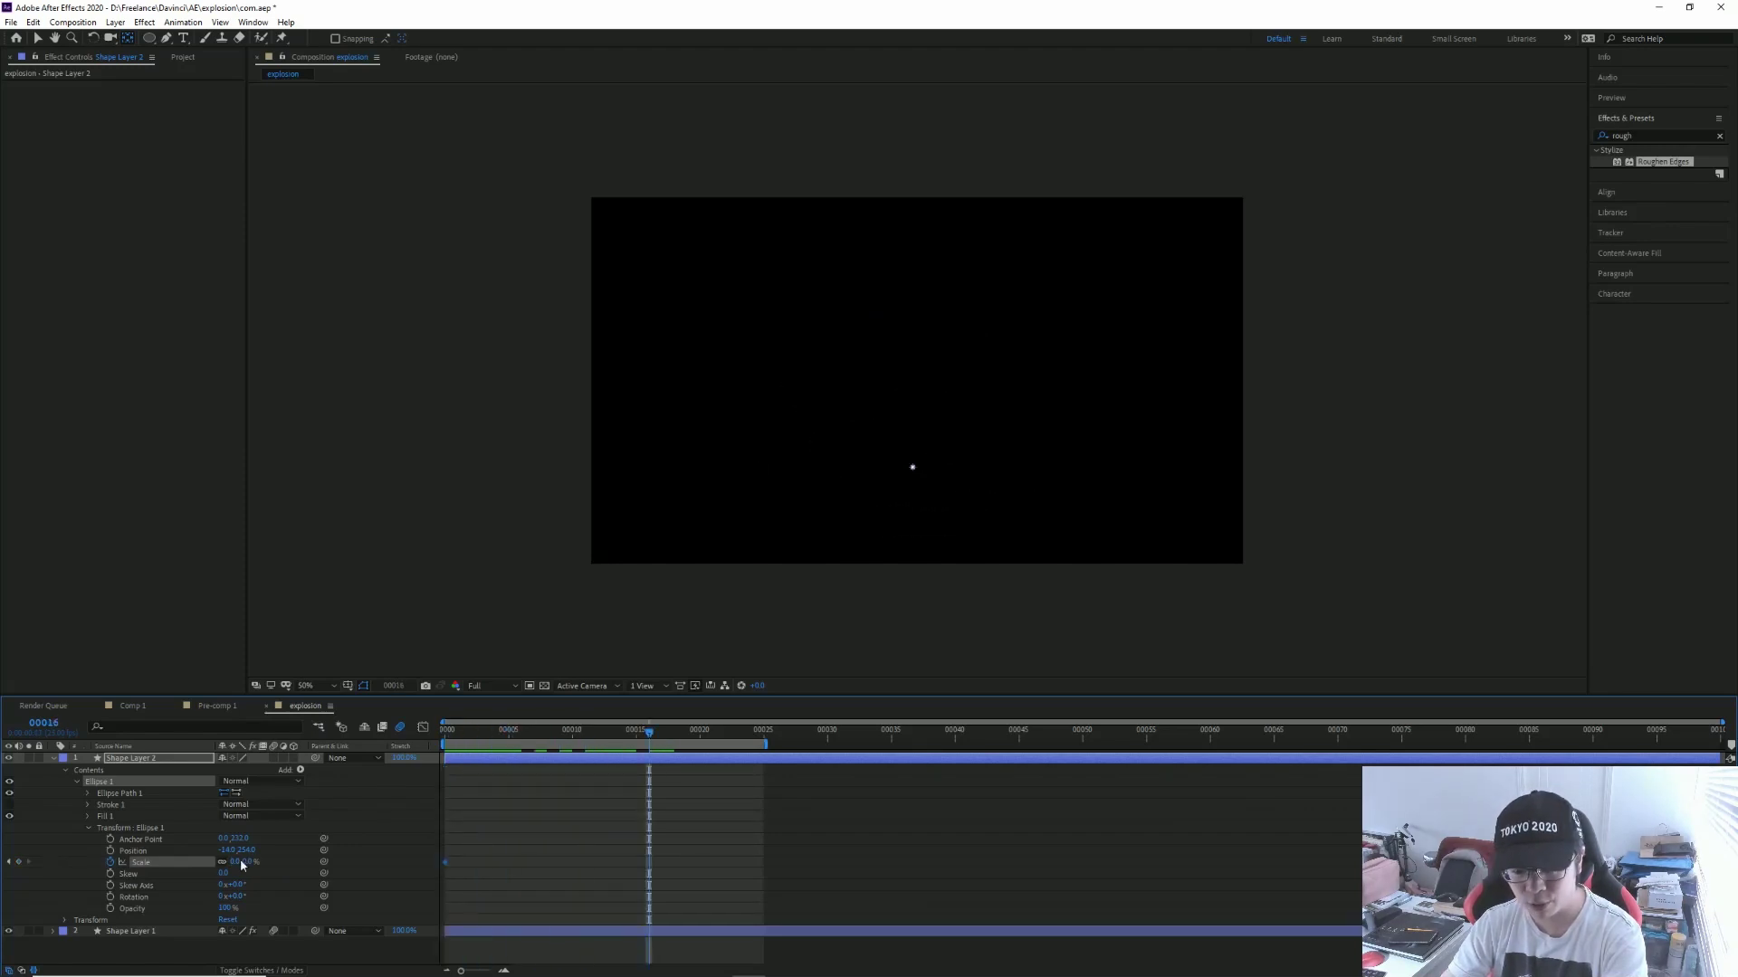
click(237, 863)
text(100)
key(Return)
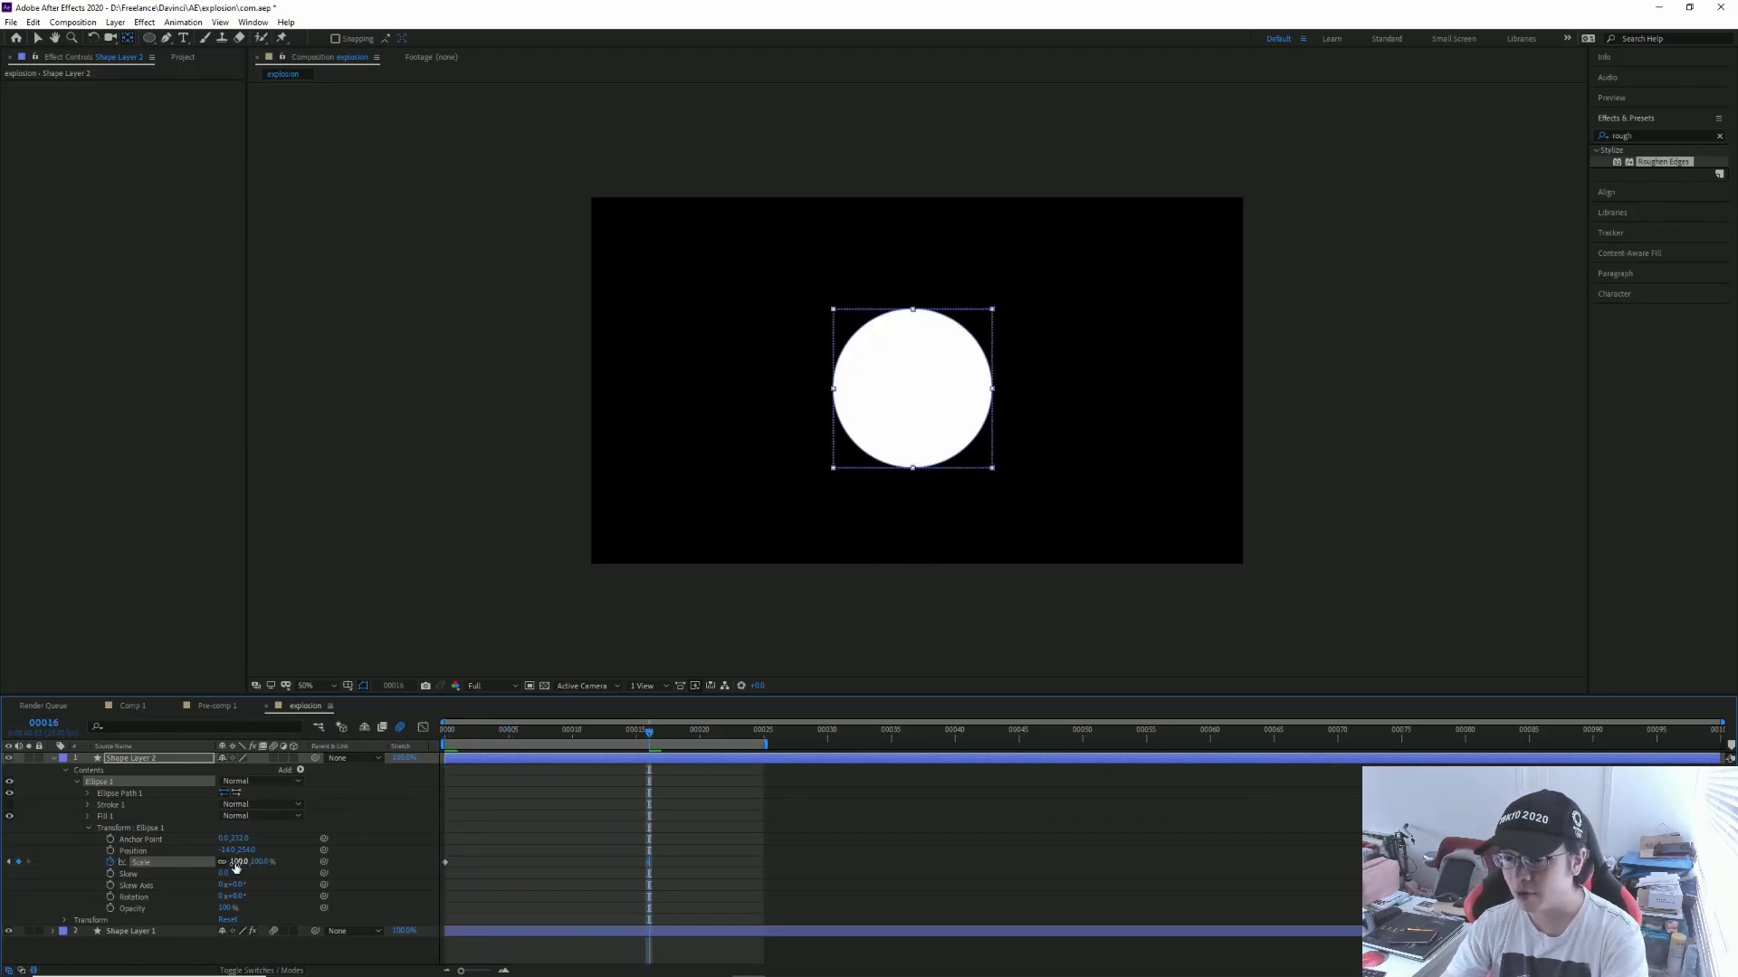
Step: Hide Shape Layer 1, then ease the circle's Scale keyframes with a speed curve that peaks at the start and tapers off, and preview
drag(646, 734, 700, 734)
click(9, 932)
key(j)
drag(673, 818, 394, 907)
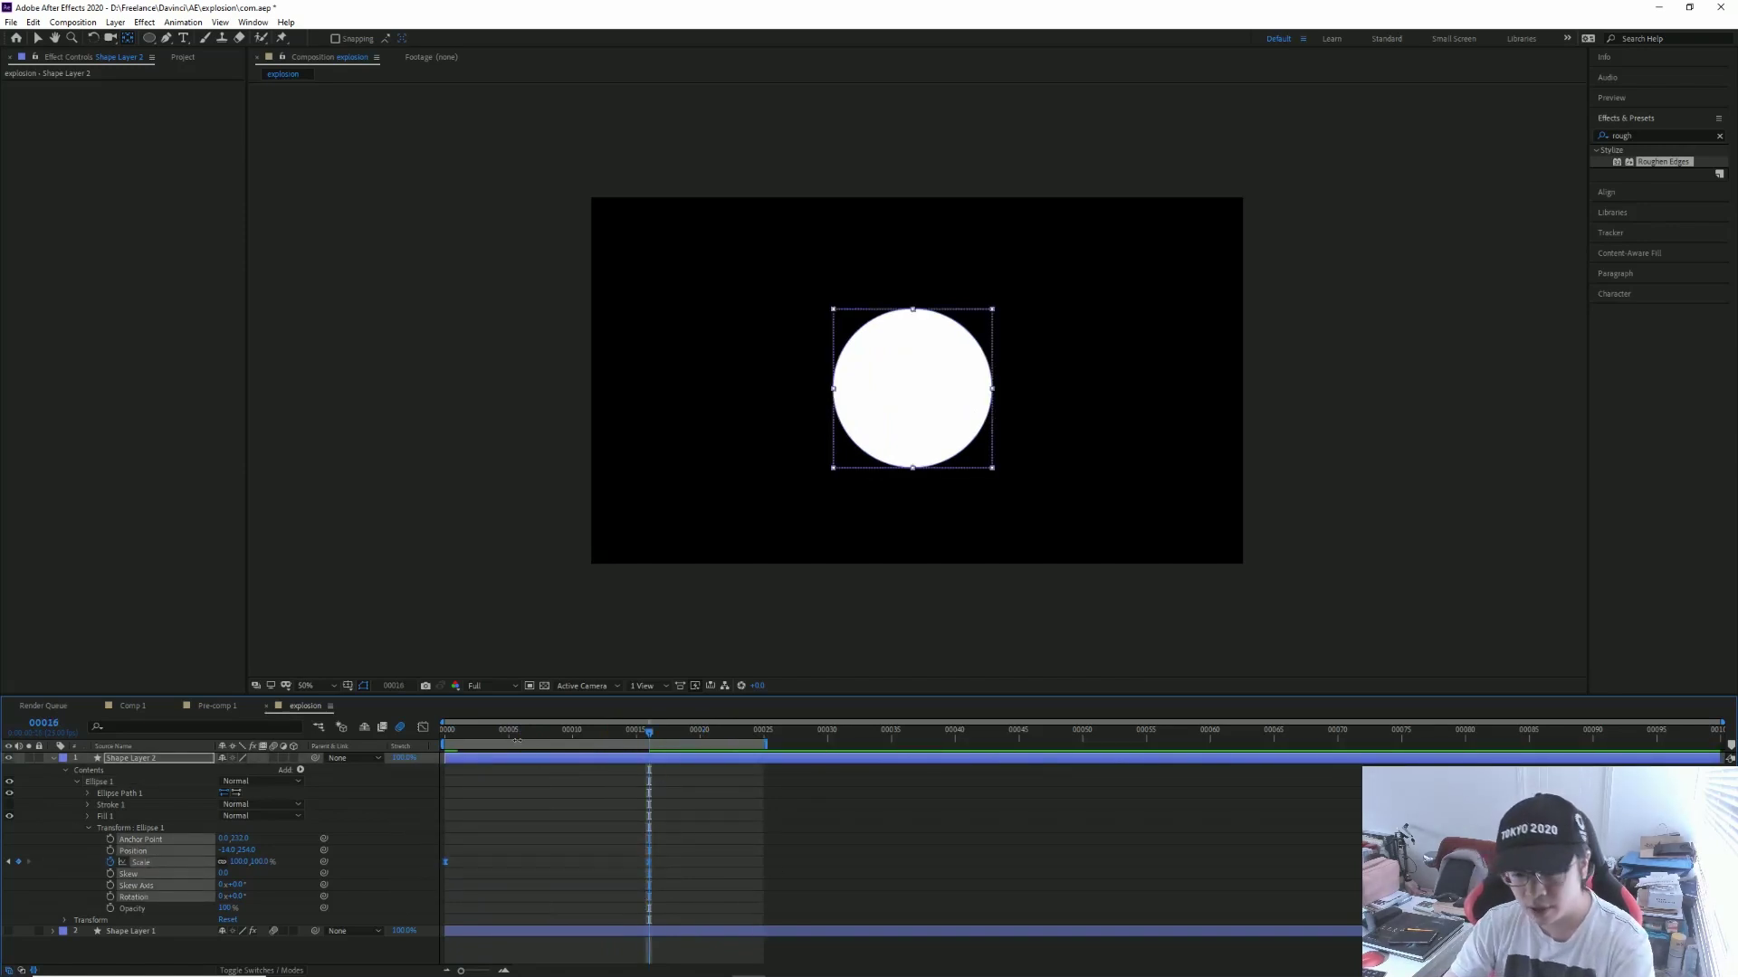
click(423, 728)
click(648, 923)
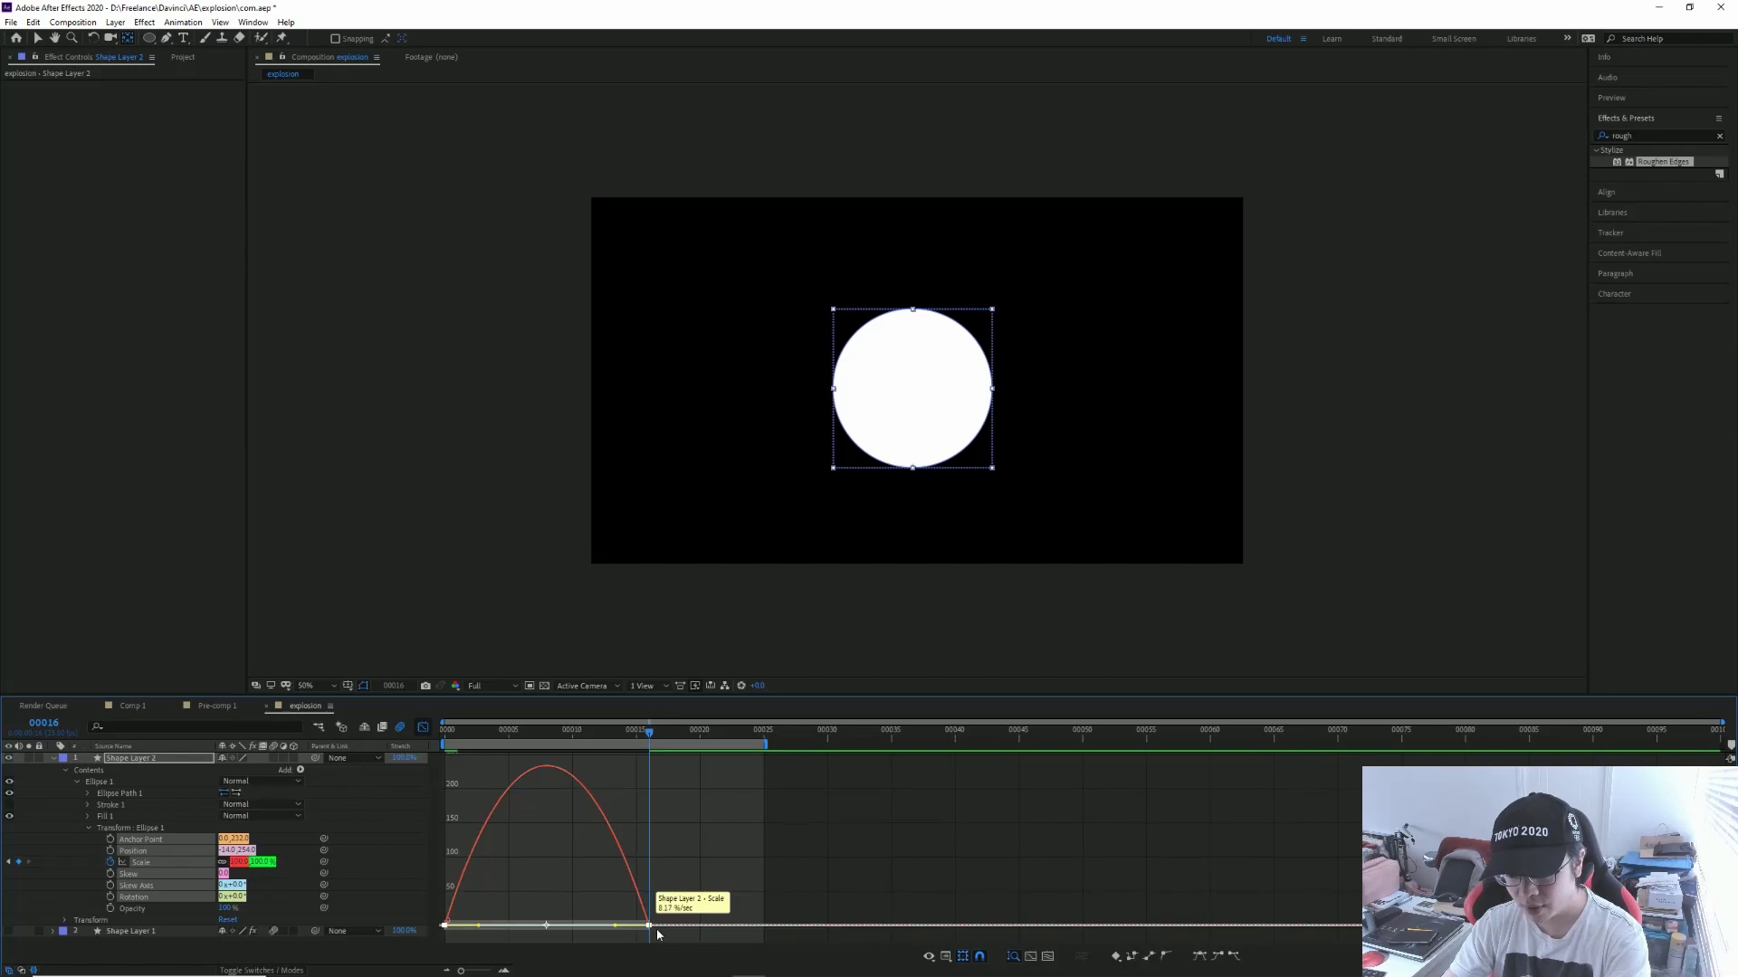
drag(610, 929, 489, 927)
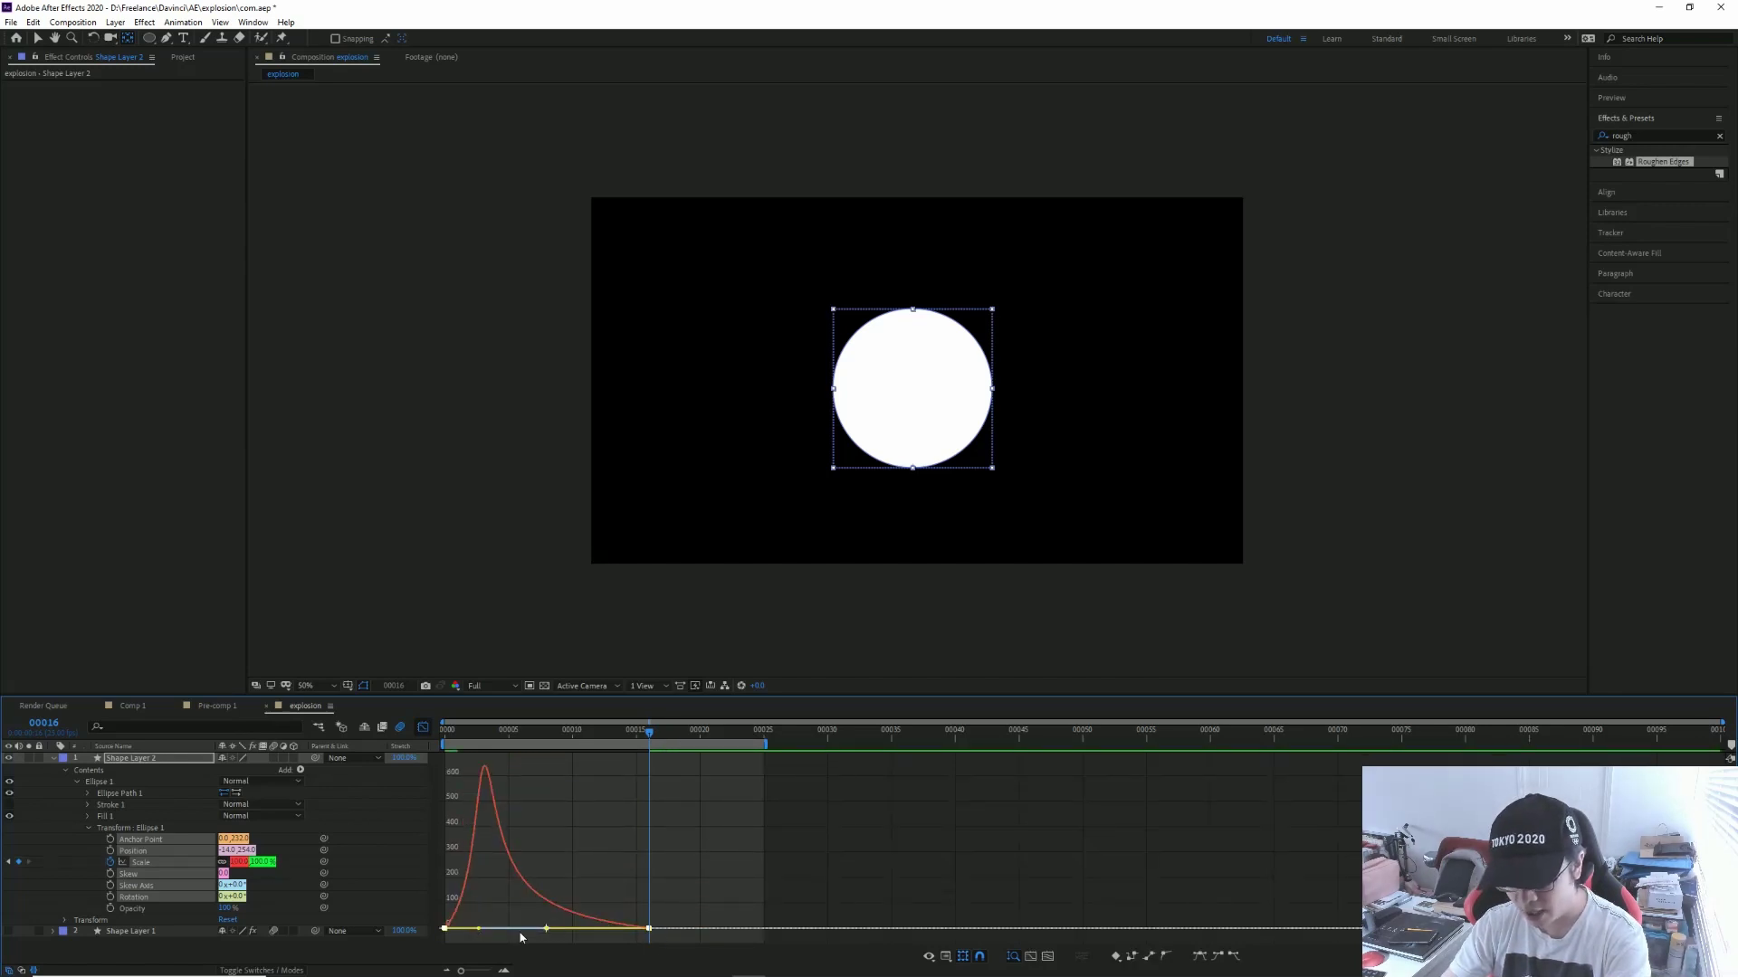
drag(478, 929, 446, 929)
key(space)
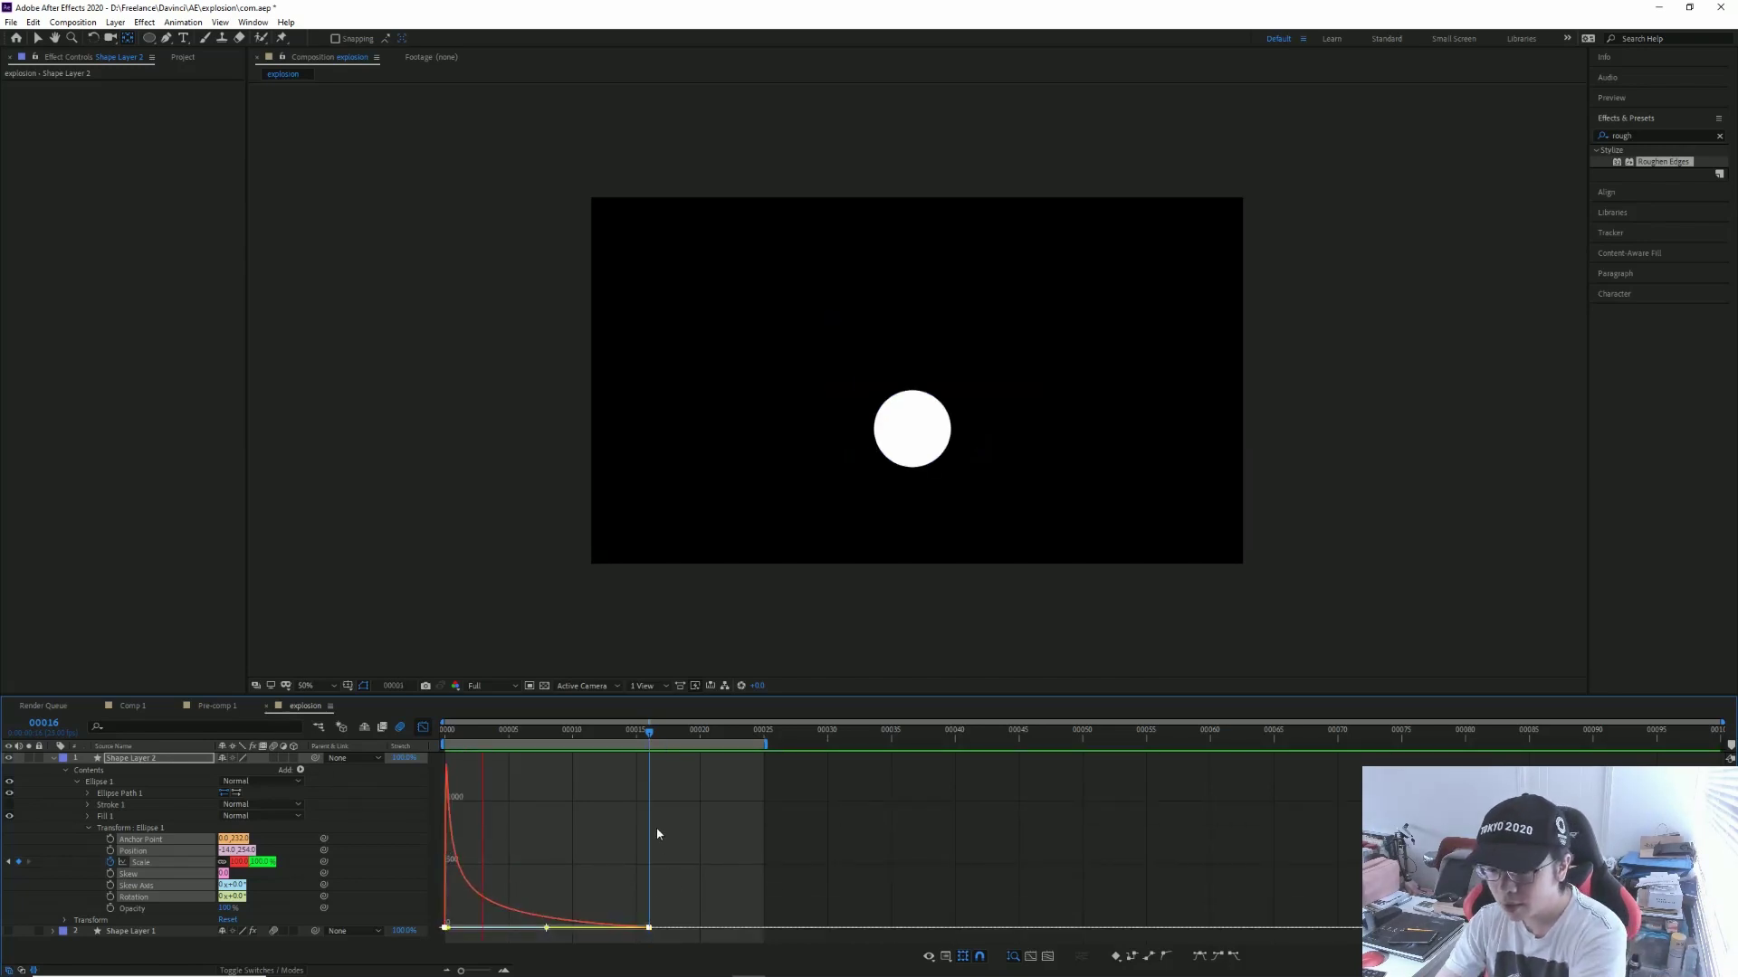
key(space)
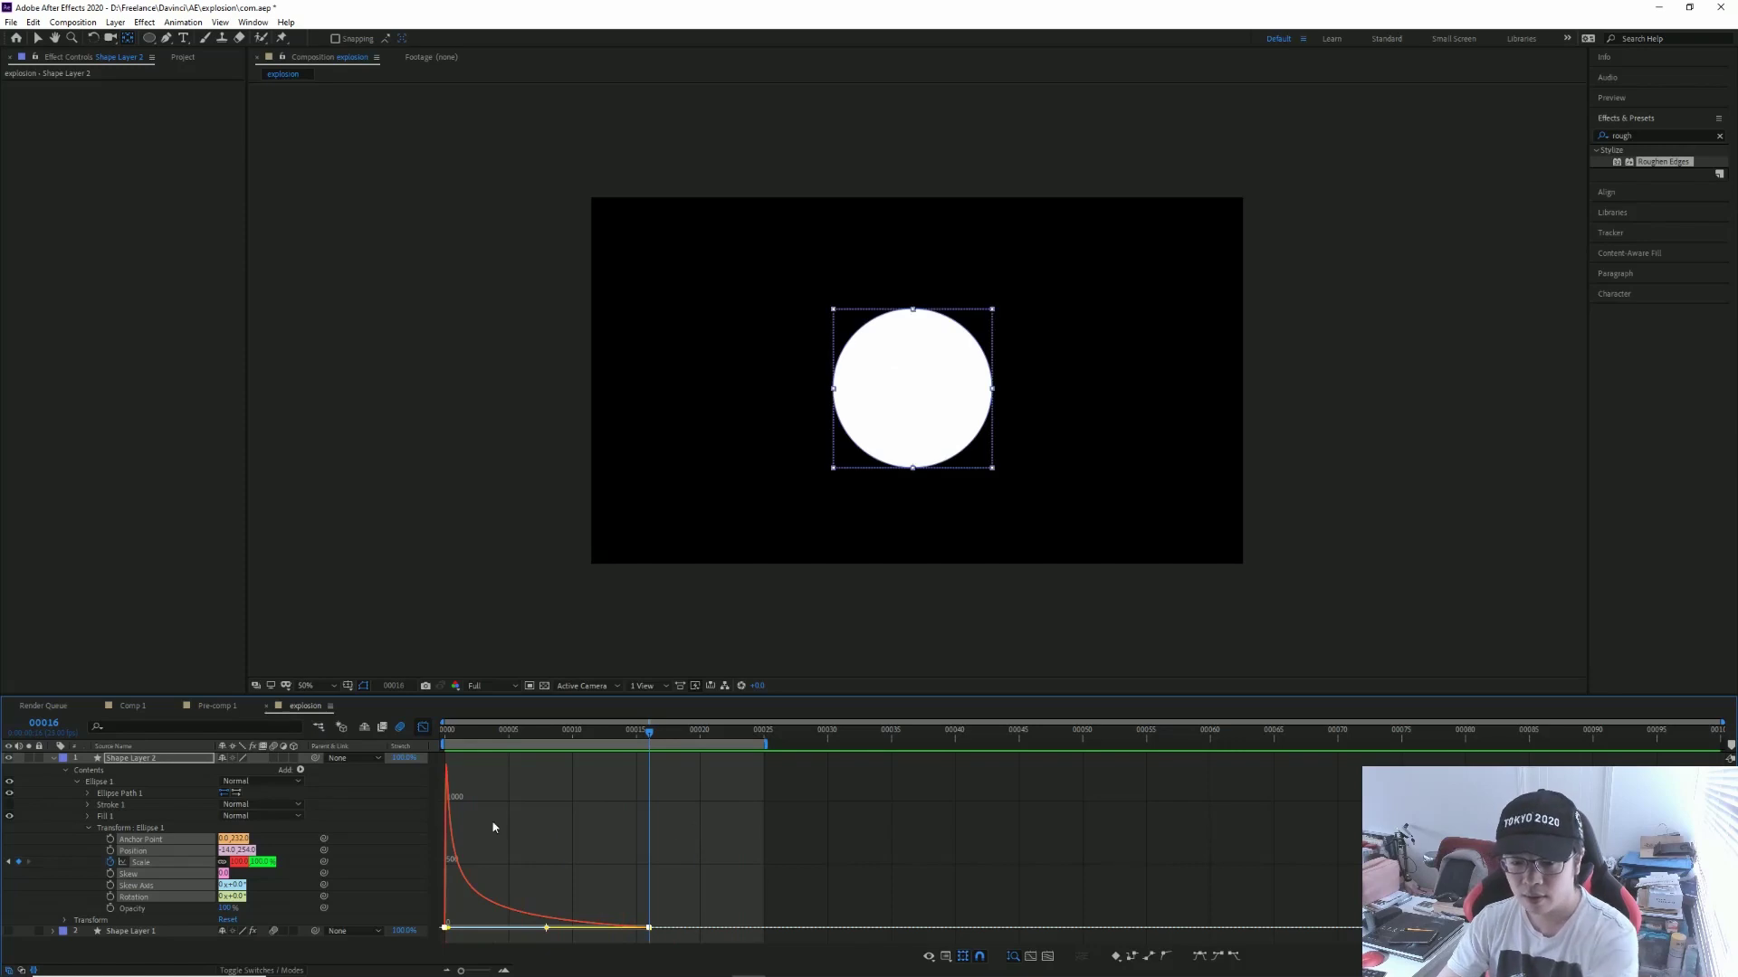
Step: Collapse Shape Layer 2 and enable motion blur for it
click(52, 758)
click(360, 840)
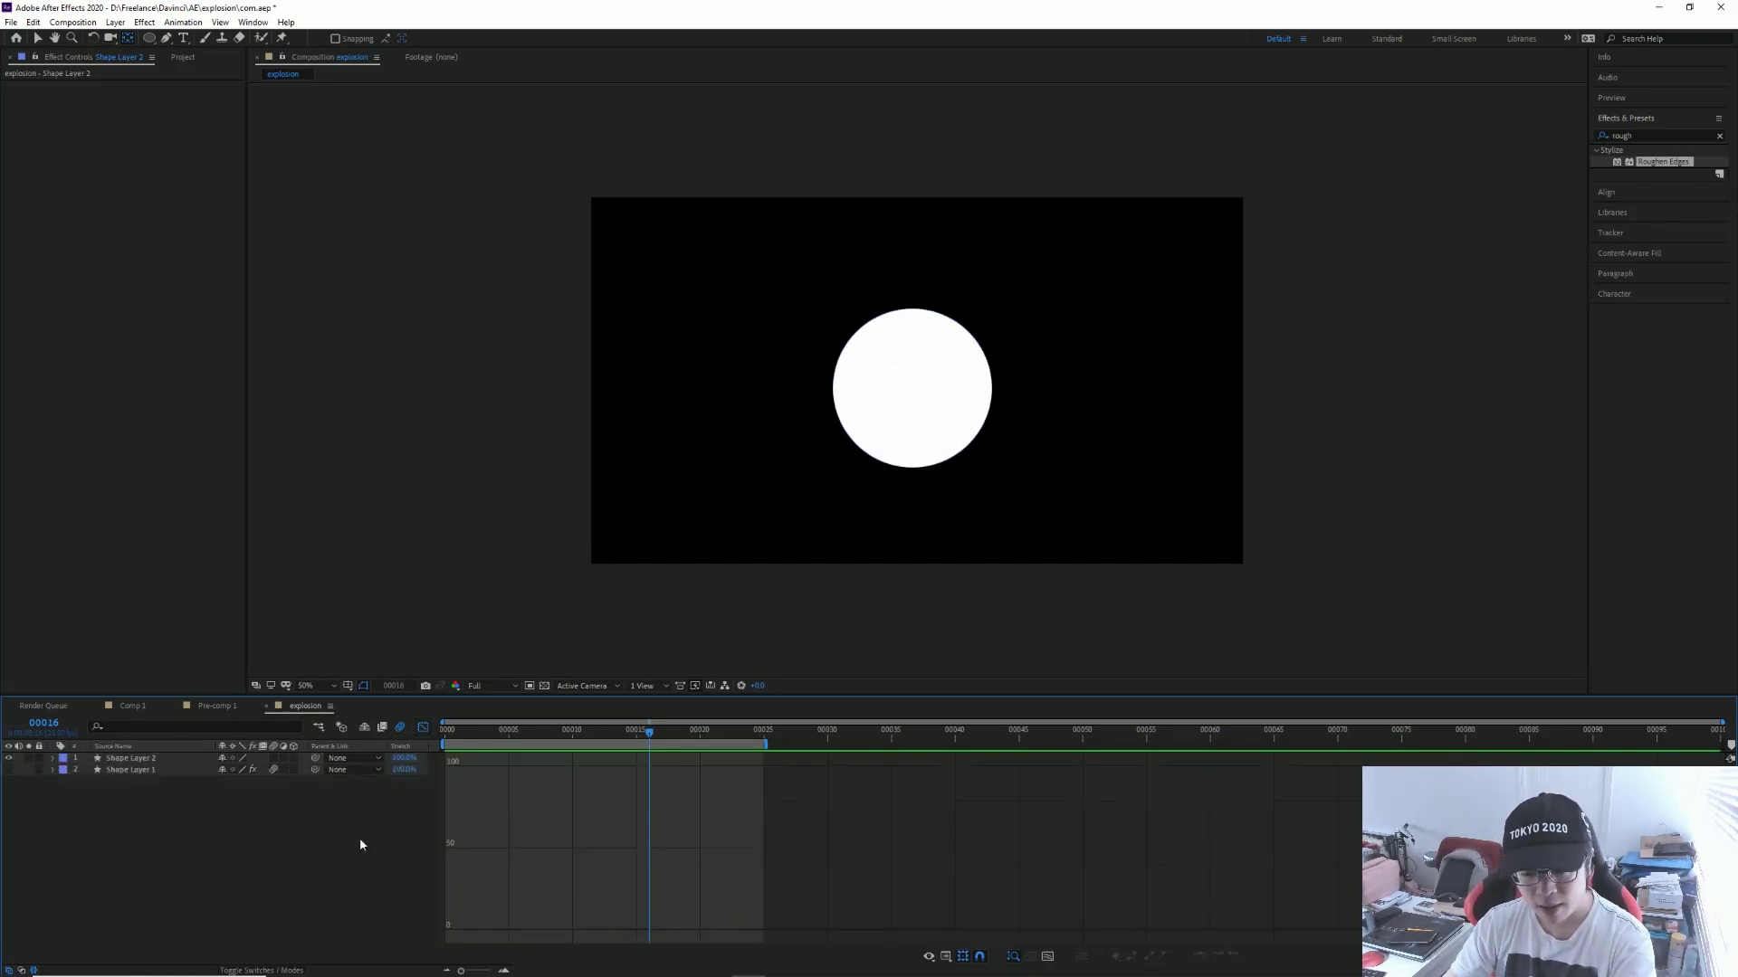
click(272, 758)
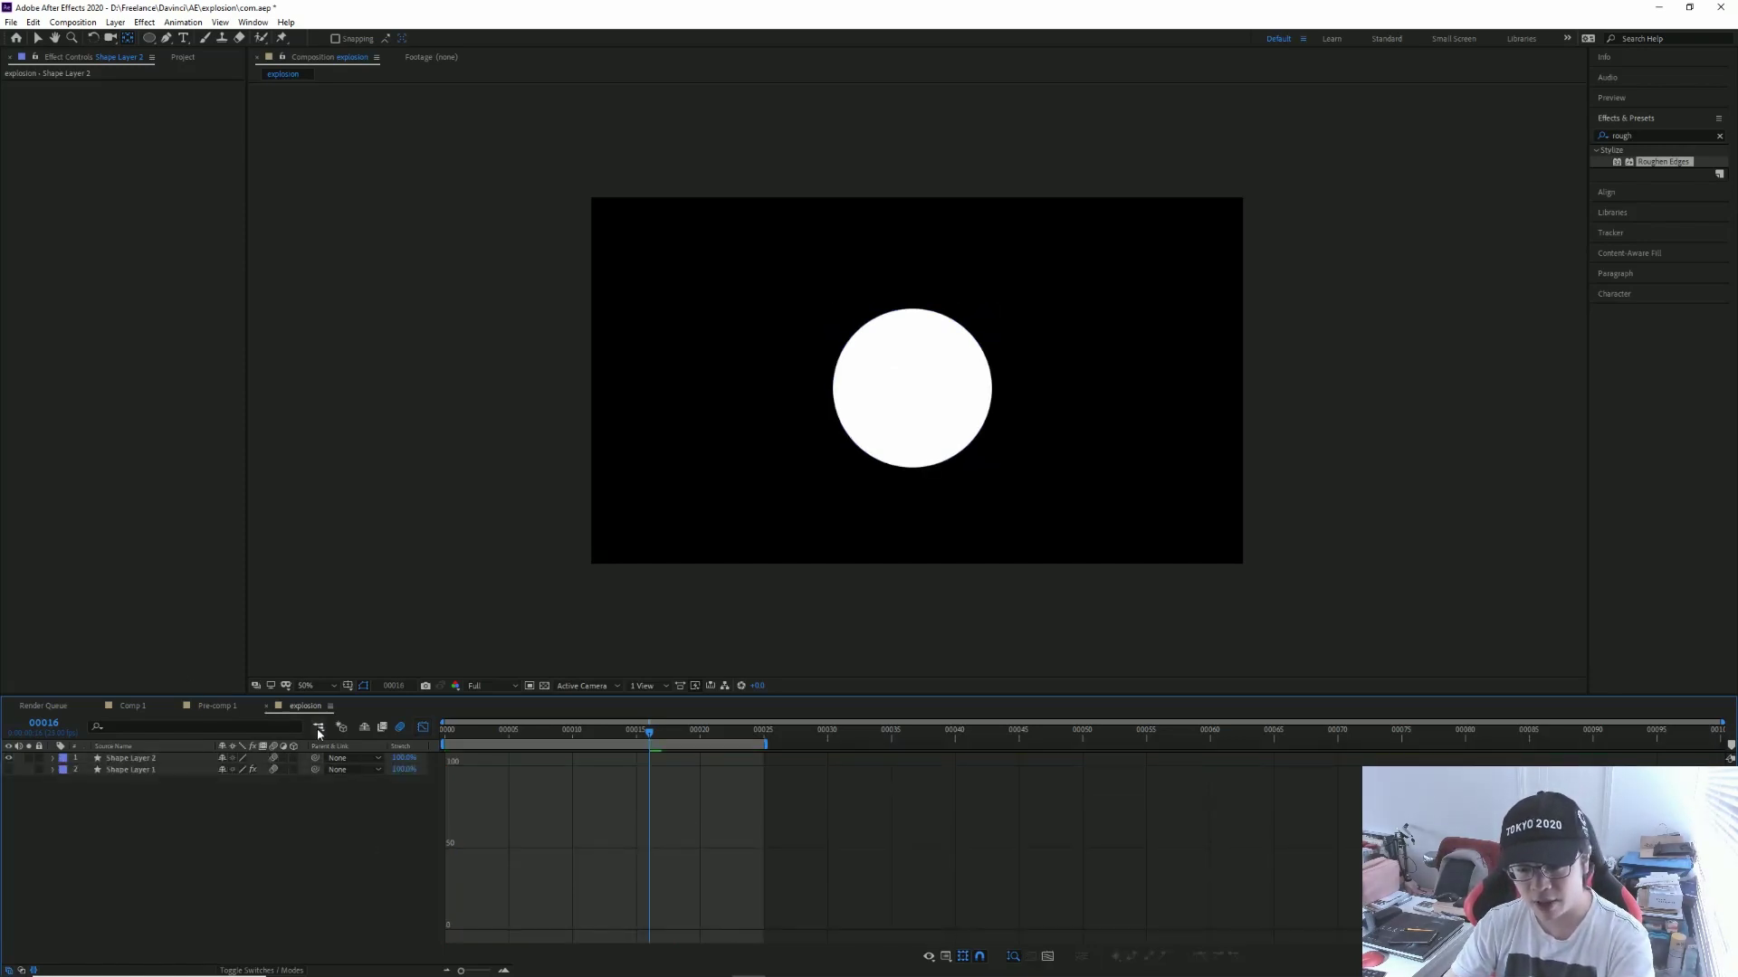
Step: Duplicate Ellipse 1 inside Shape Layer 2 and place the original above the copy
click(52, 760)
click(76, 781)
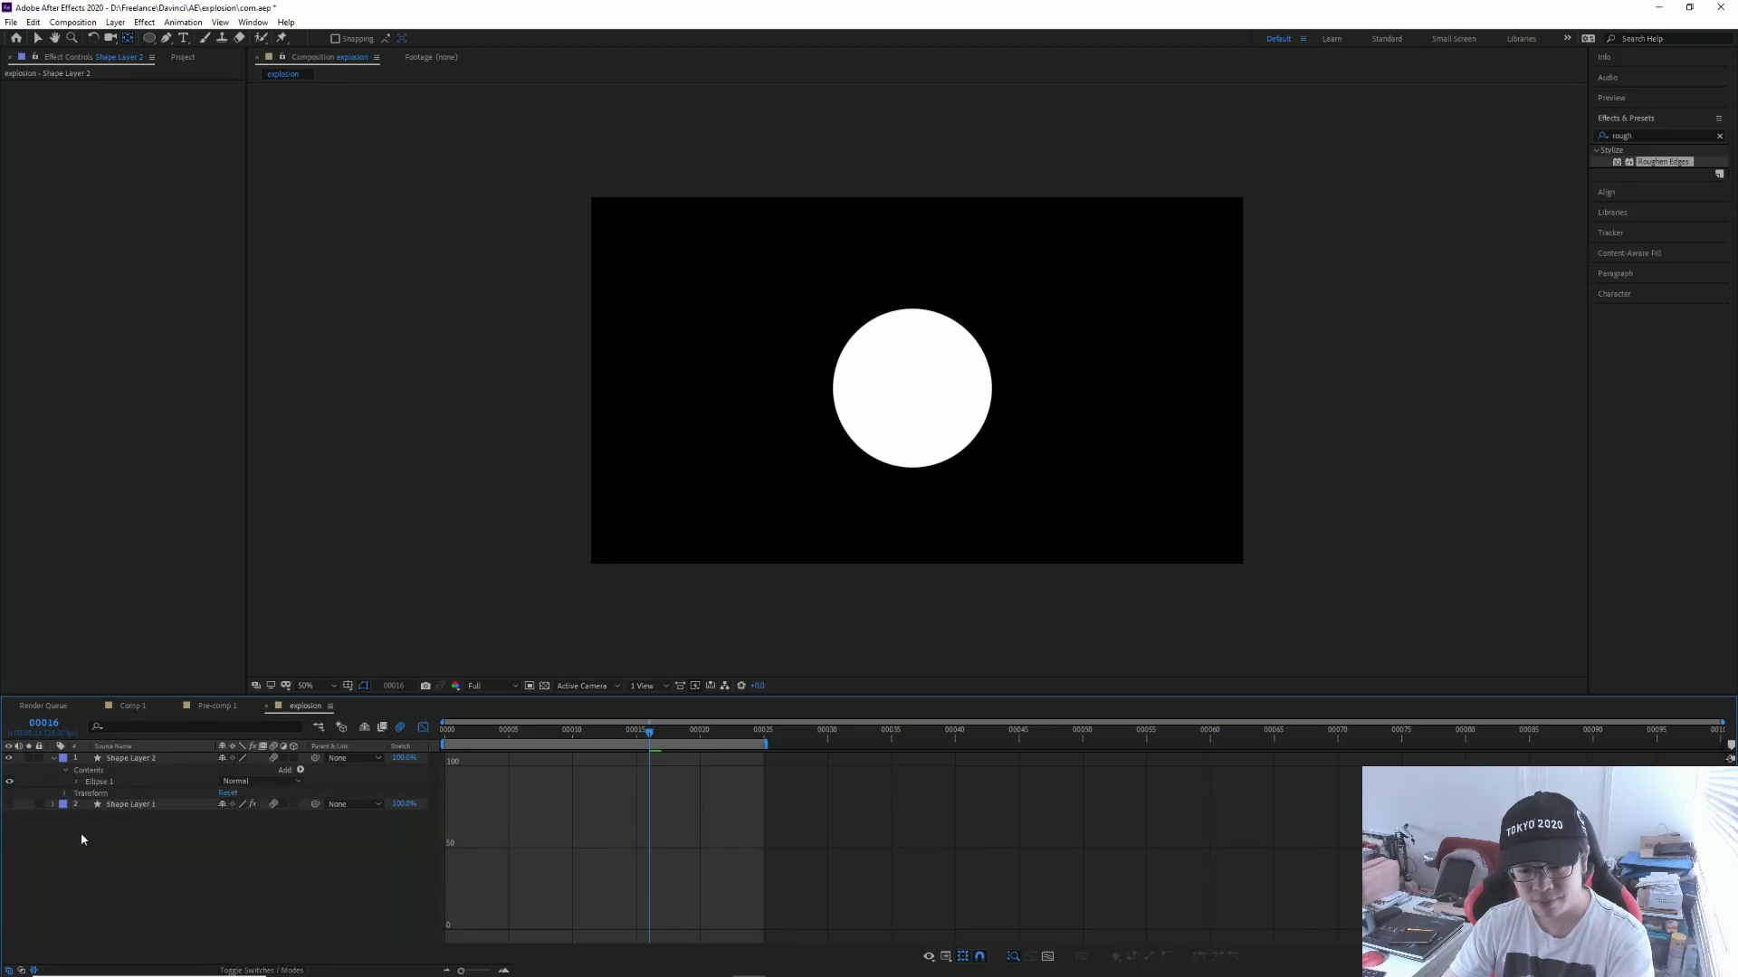
click(104, 780)
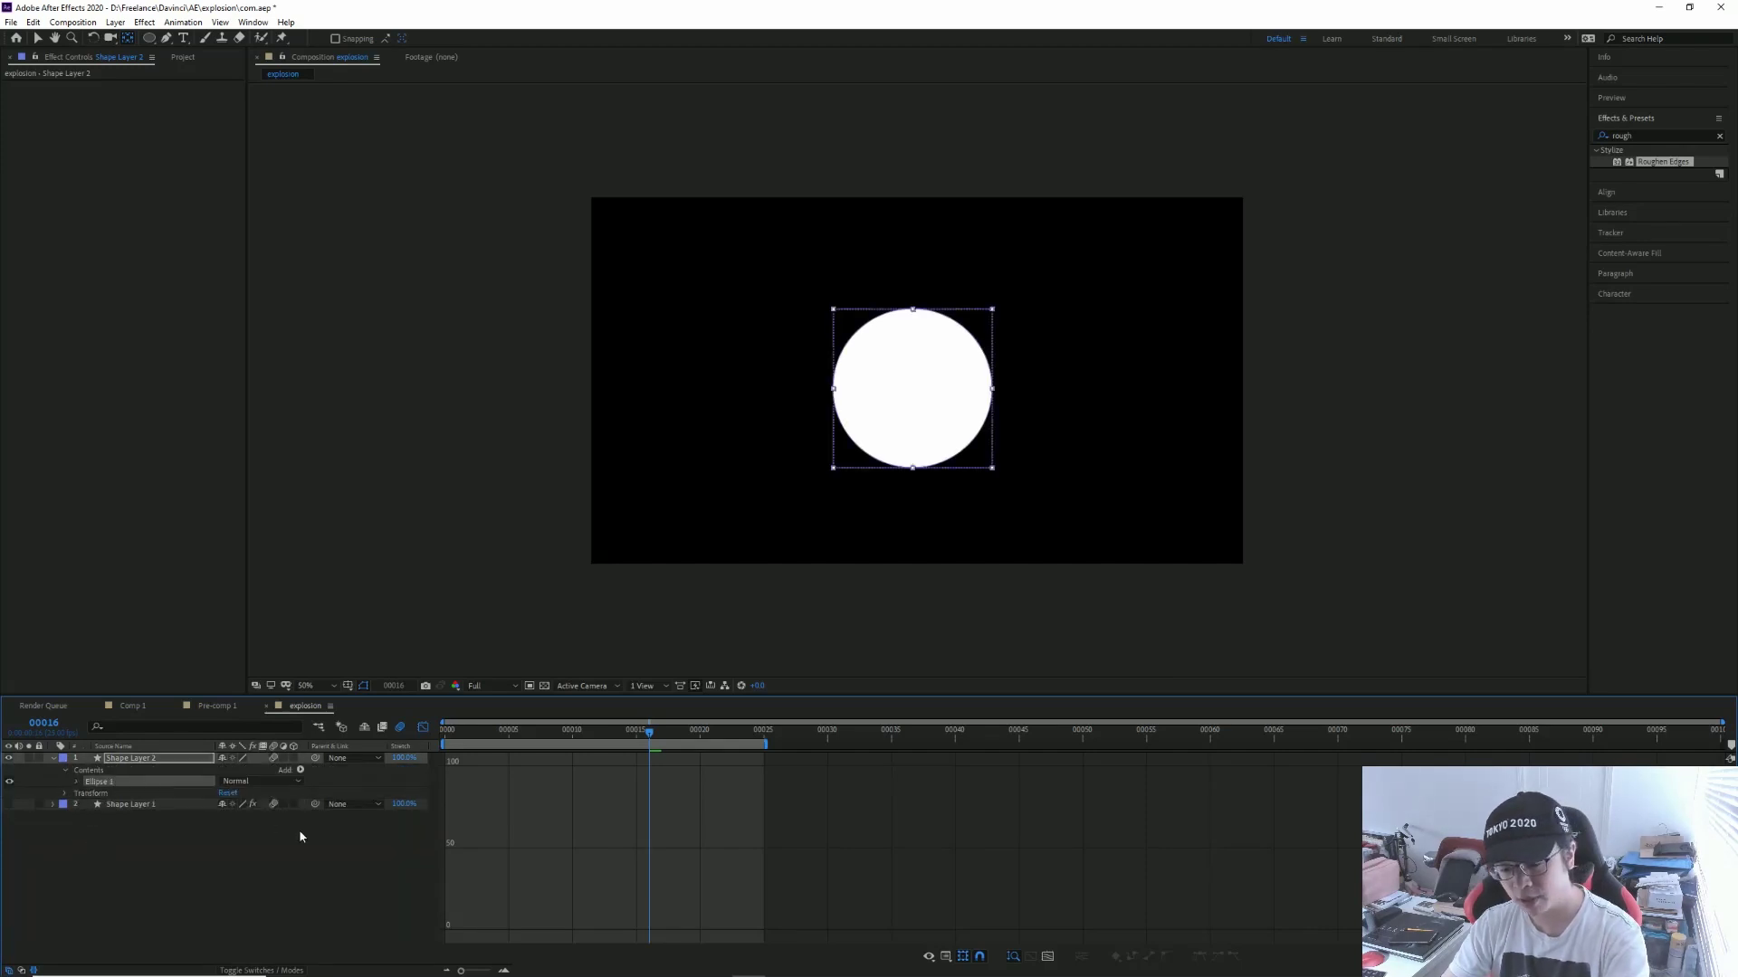
key(ctrl+d)
drag(107, 784, 107, 798)
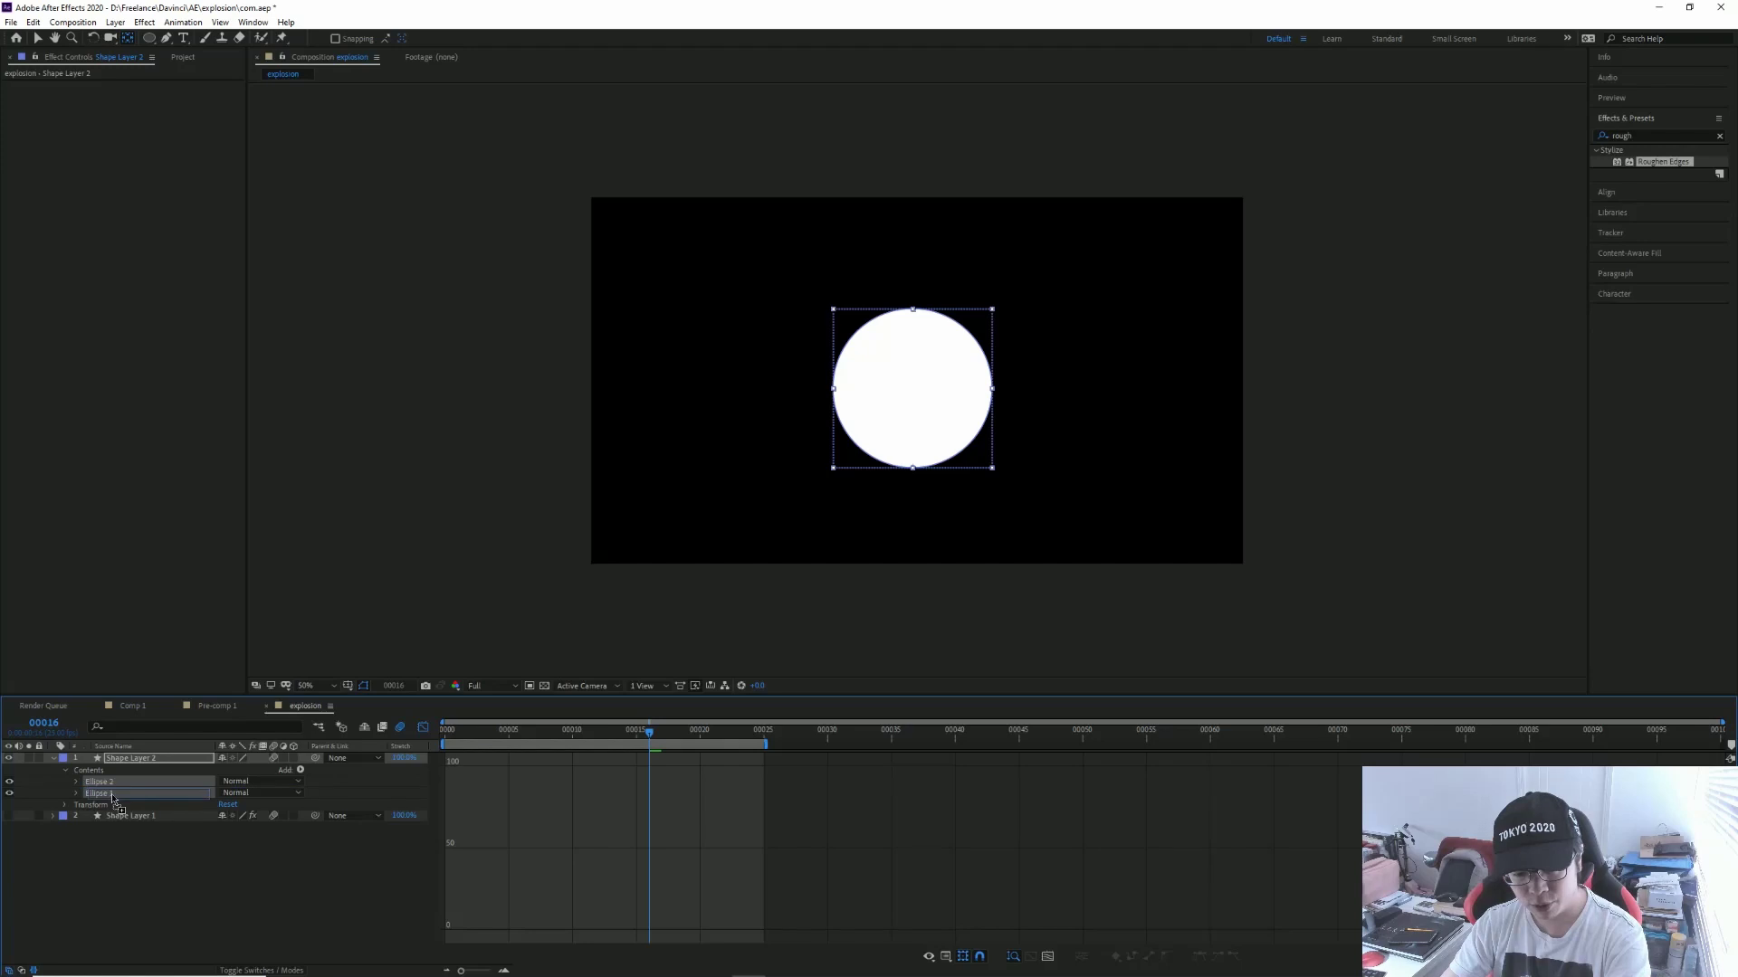
Step: Add Merge Paths to the contents of Shape Layer 2 and set its mode to Subtract
click(300, 771)
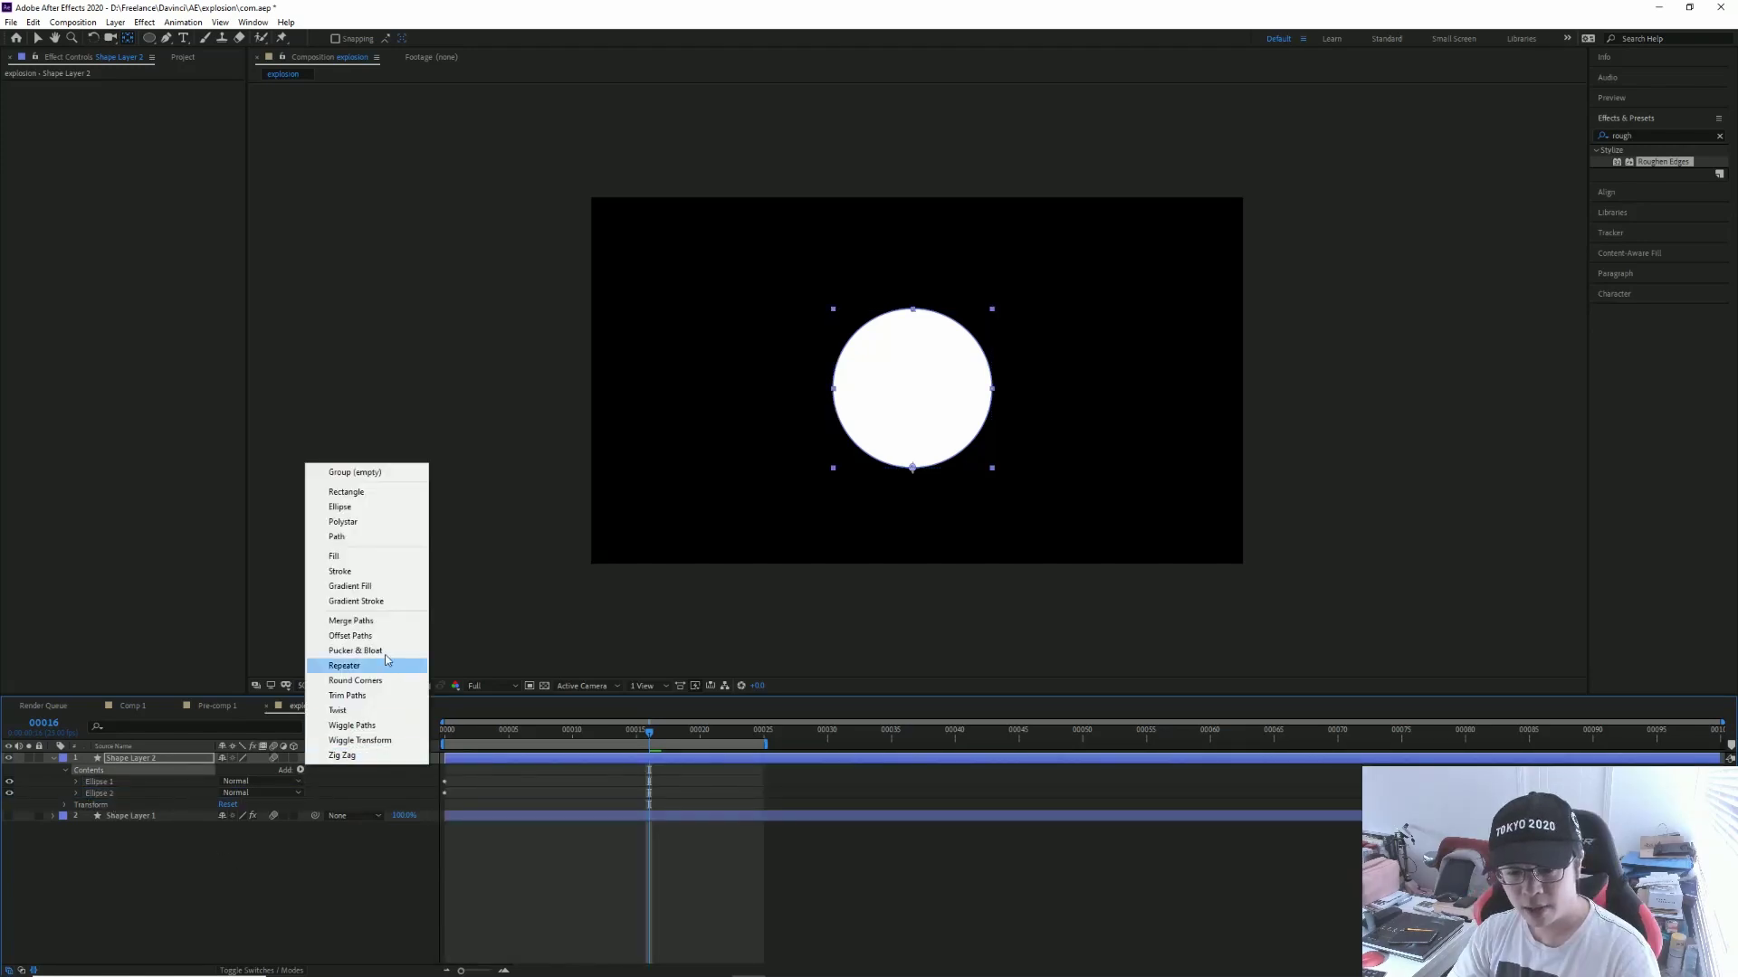
click(375, 620)
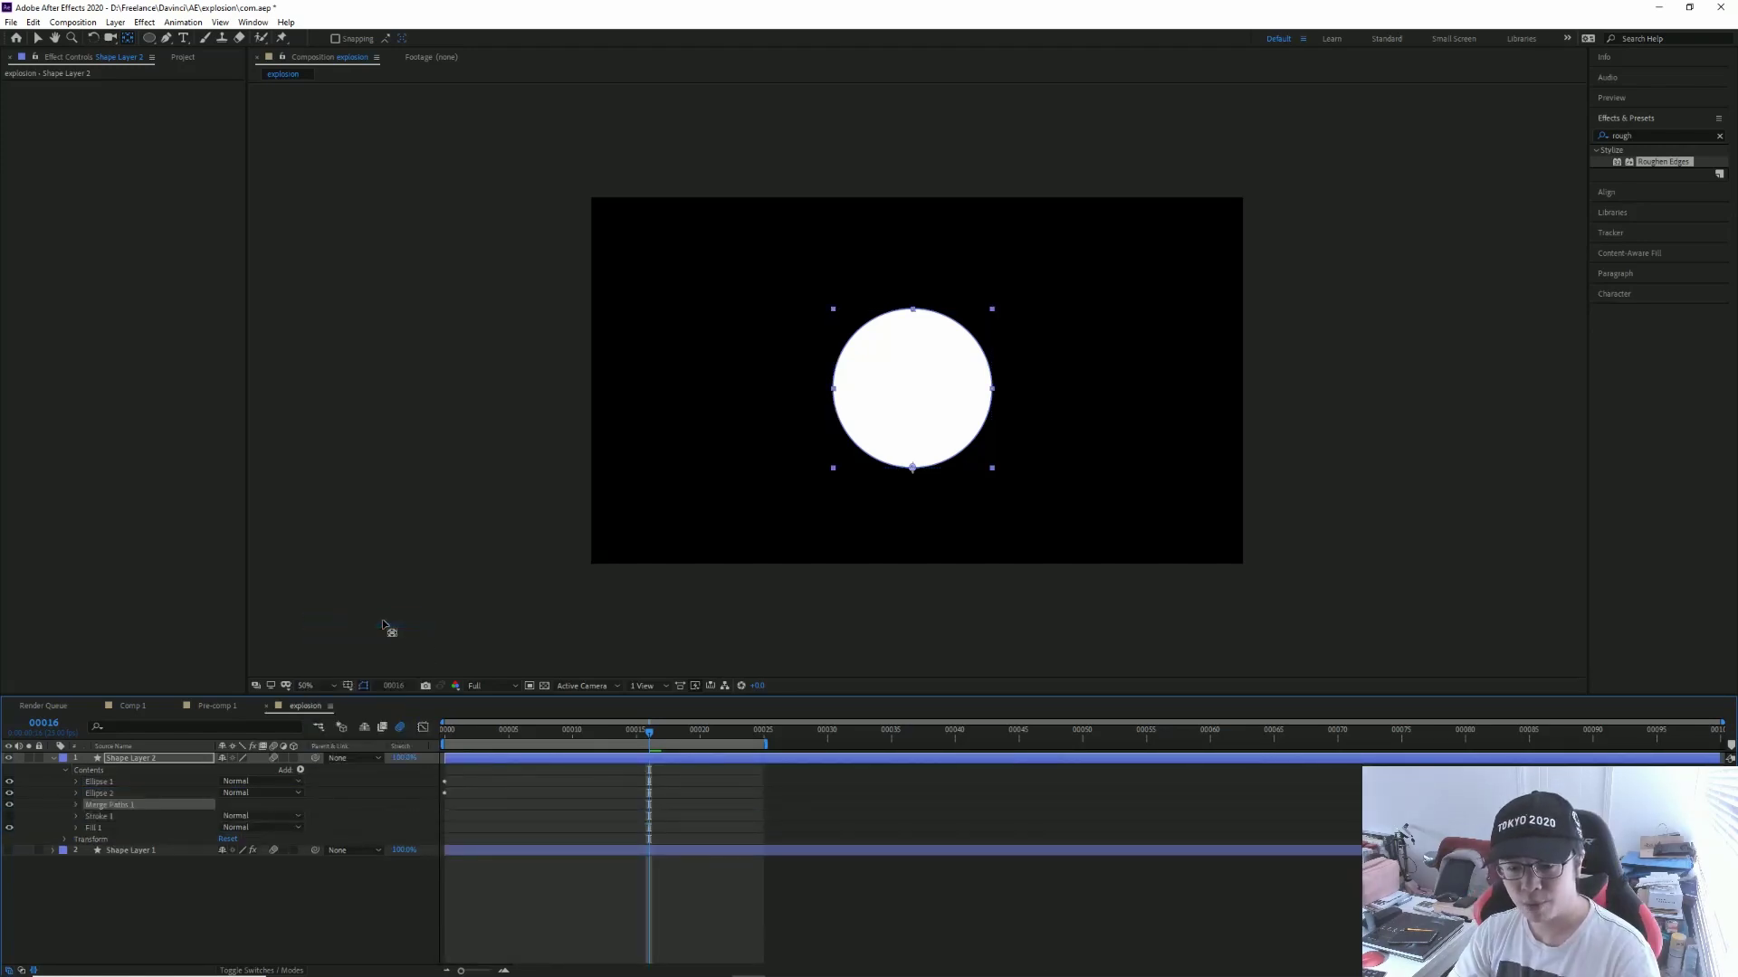
click(76, 806)
click(115, 816)
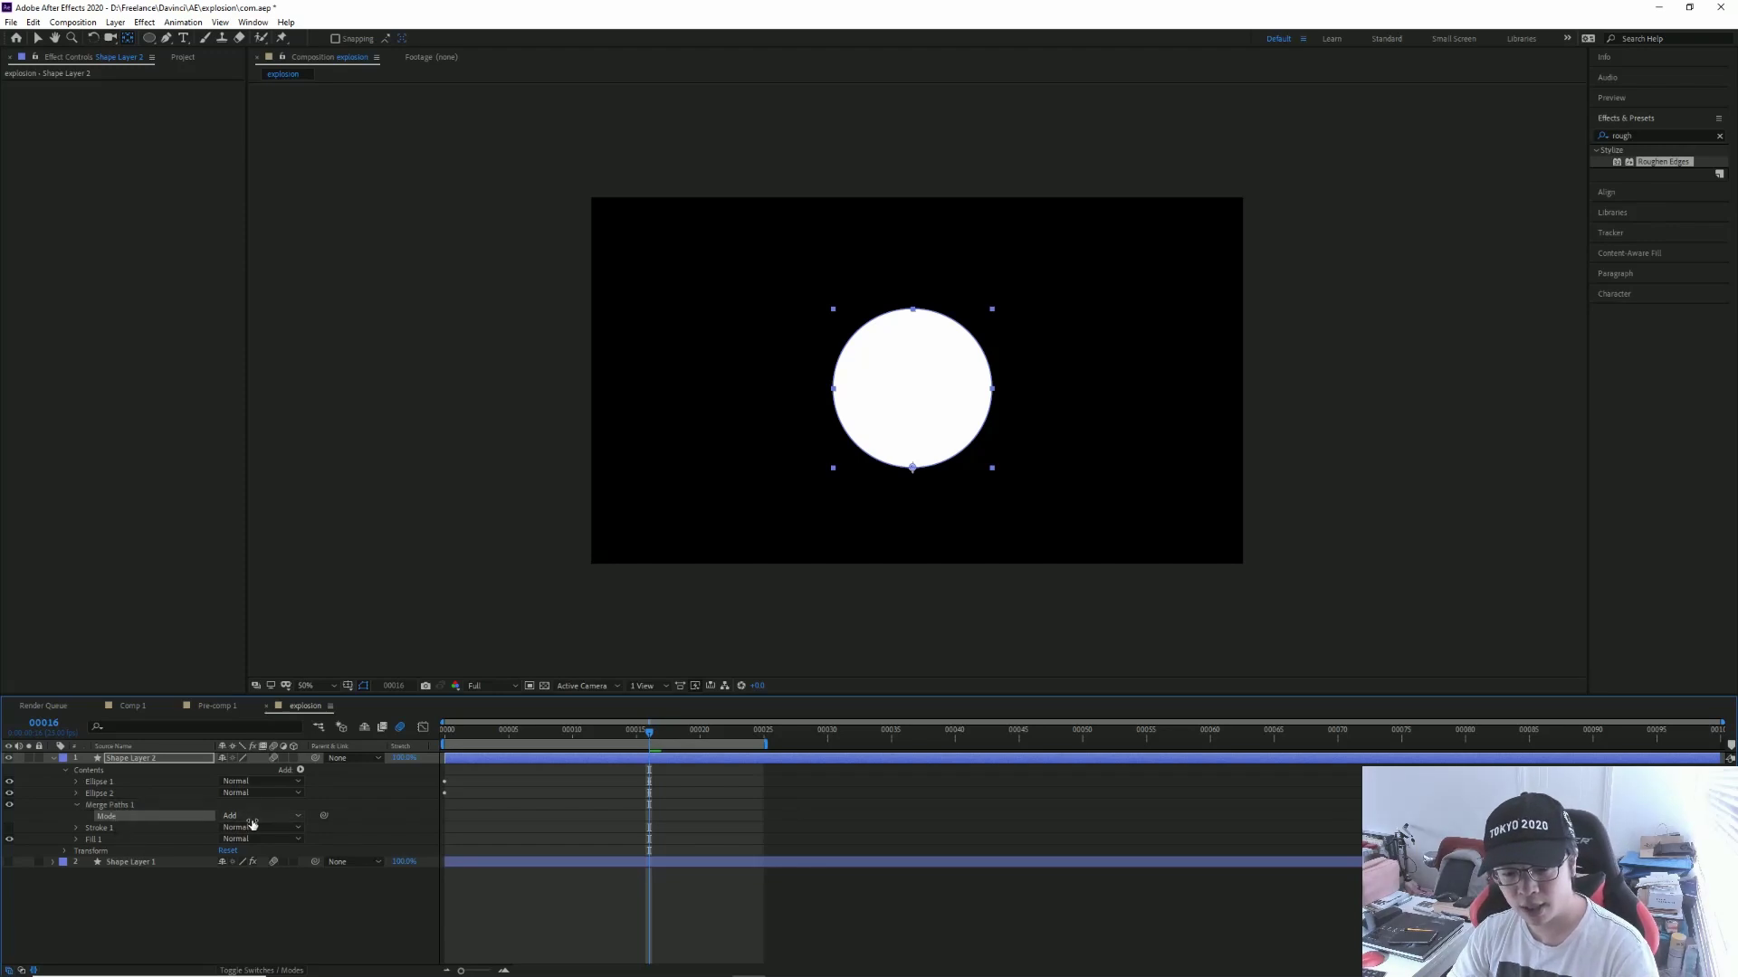
click(260, 815)
click(240, 857)
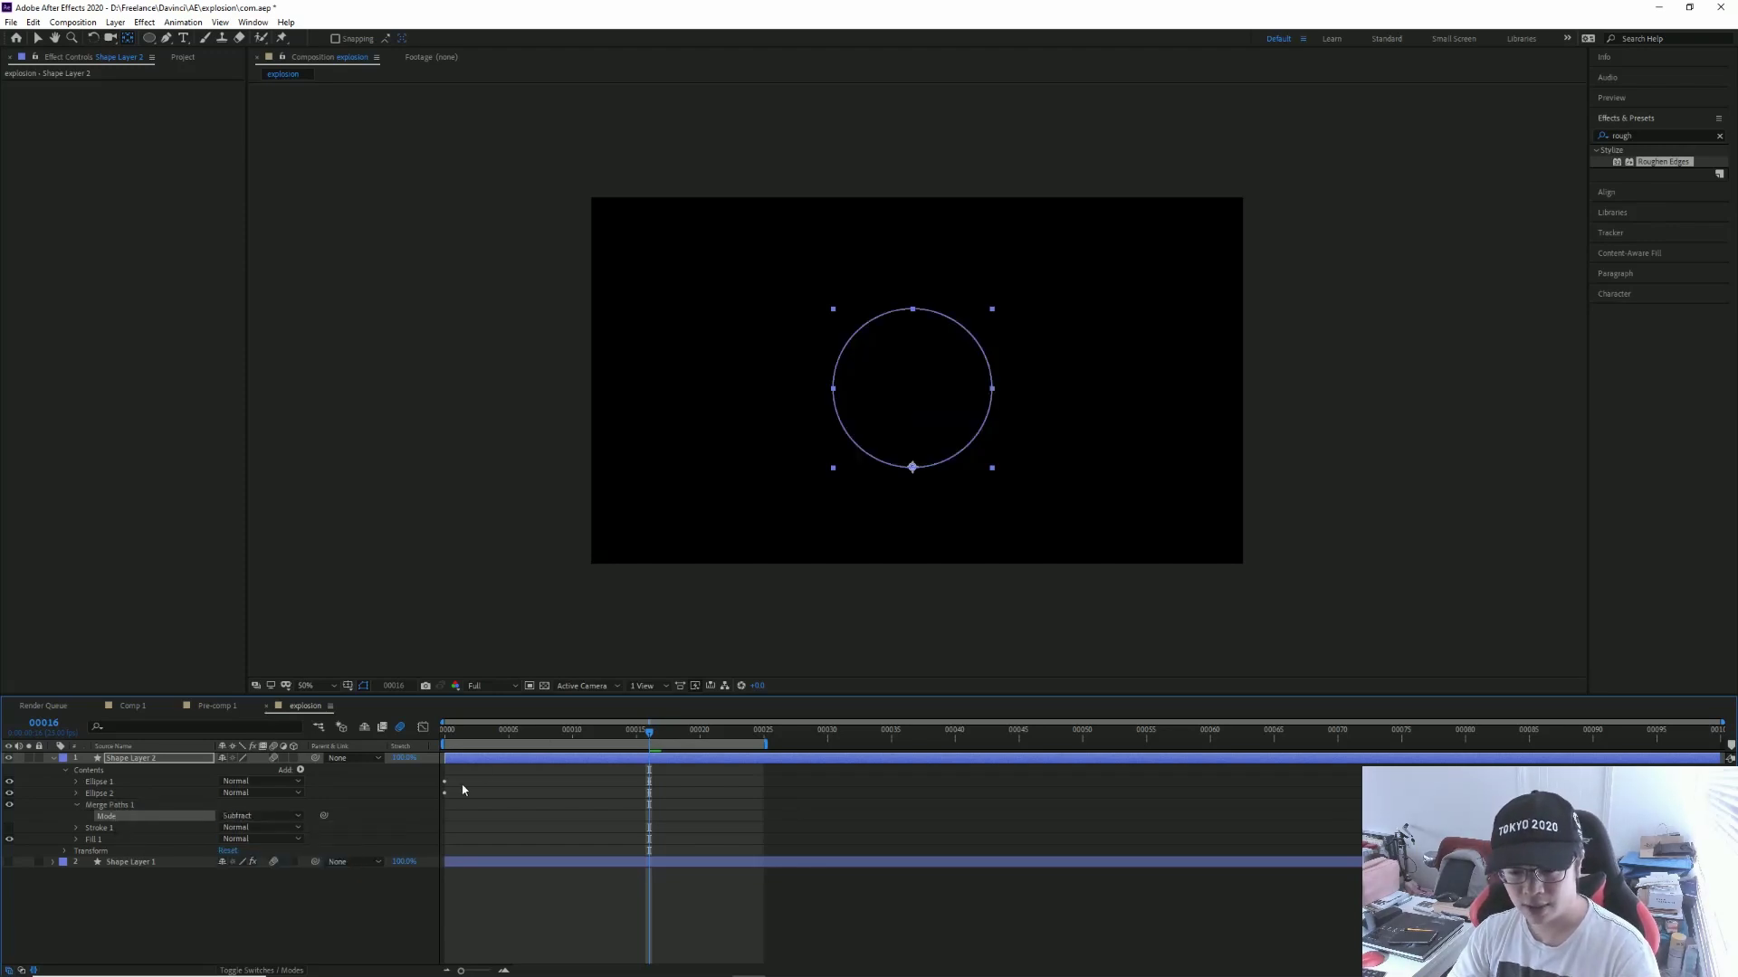
Step: Delay the Scale keyframes of Ellipse 2 to frames 5 and 21, and preview the dissolving ring
click(76, 793)
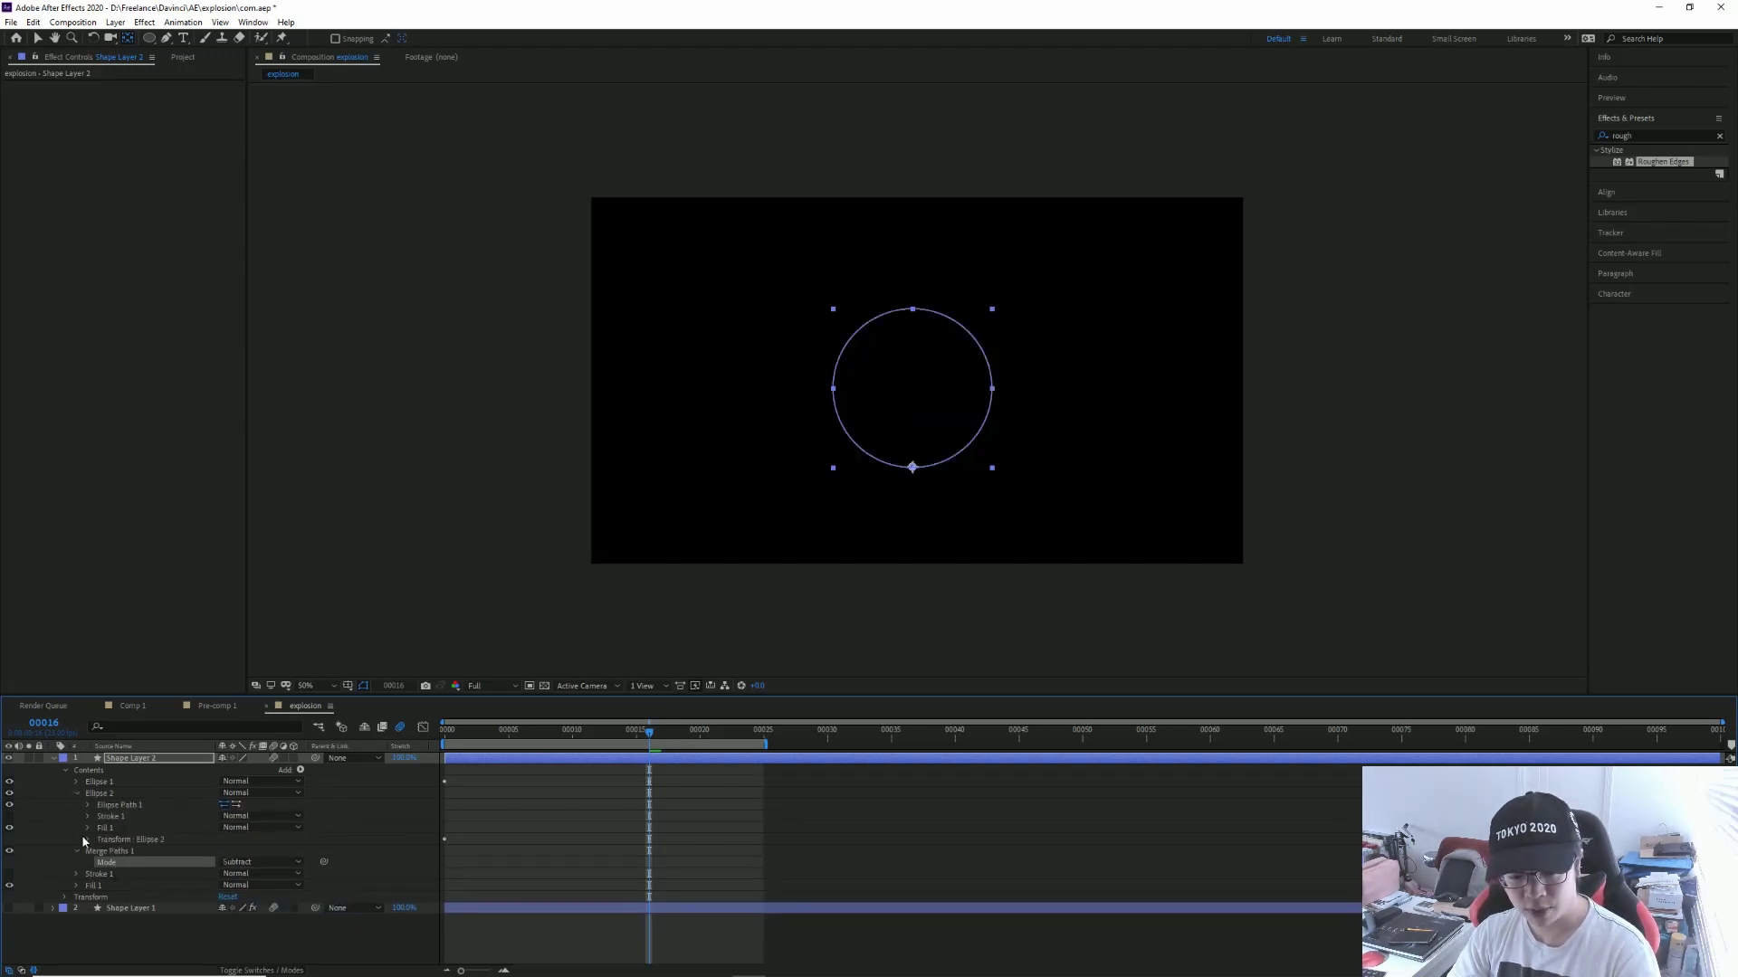
click(87, 840)
drag(682, 860, 494, 884)
drag(501, 886, 513, 886)
click(715, 815)
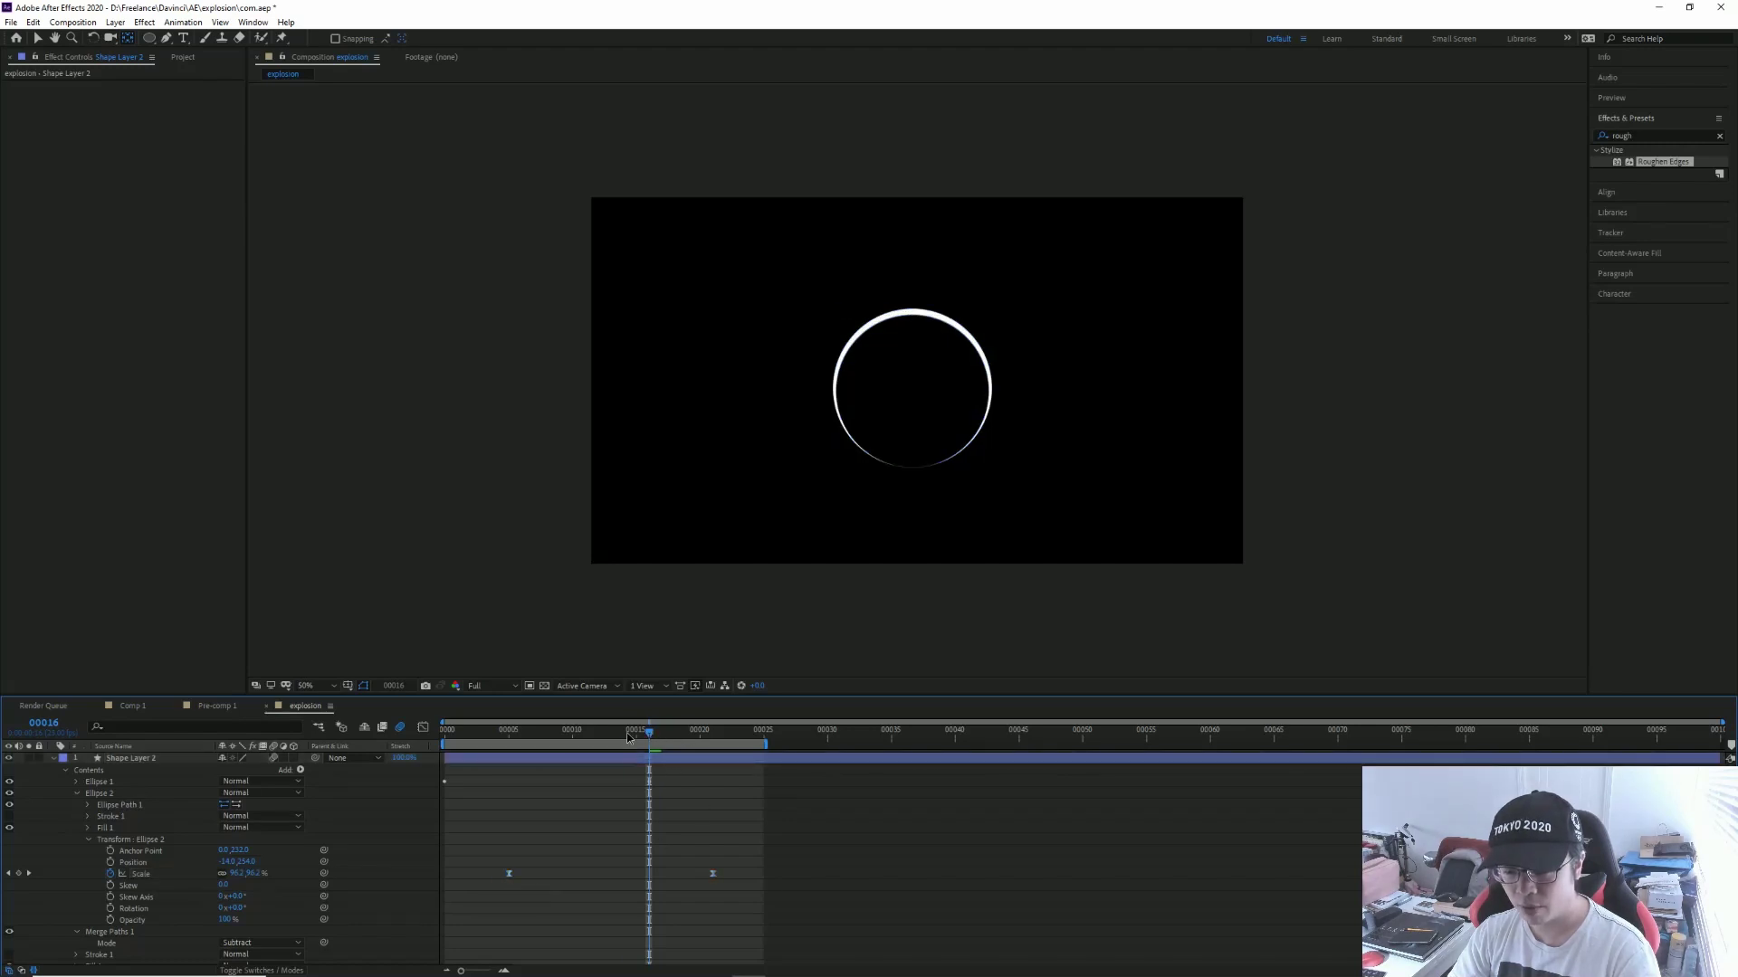
key(space)
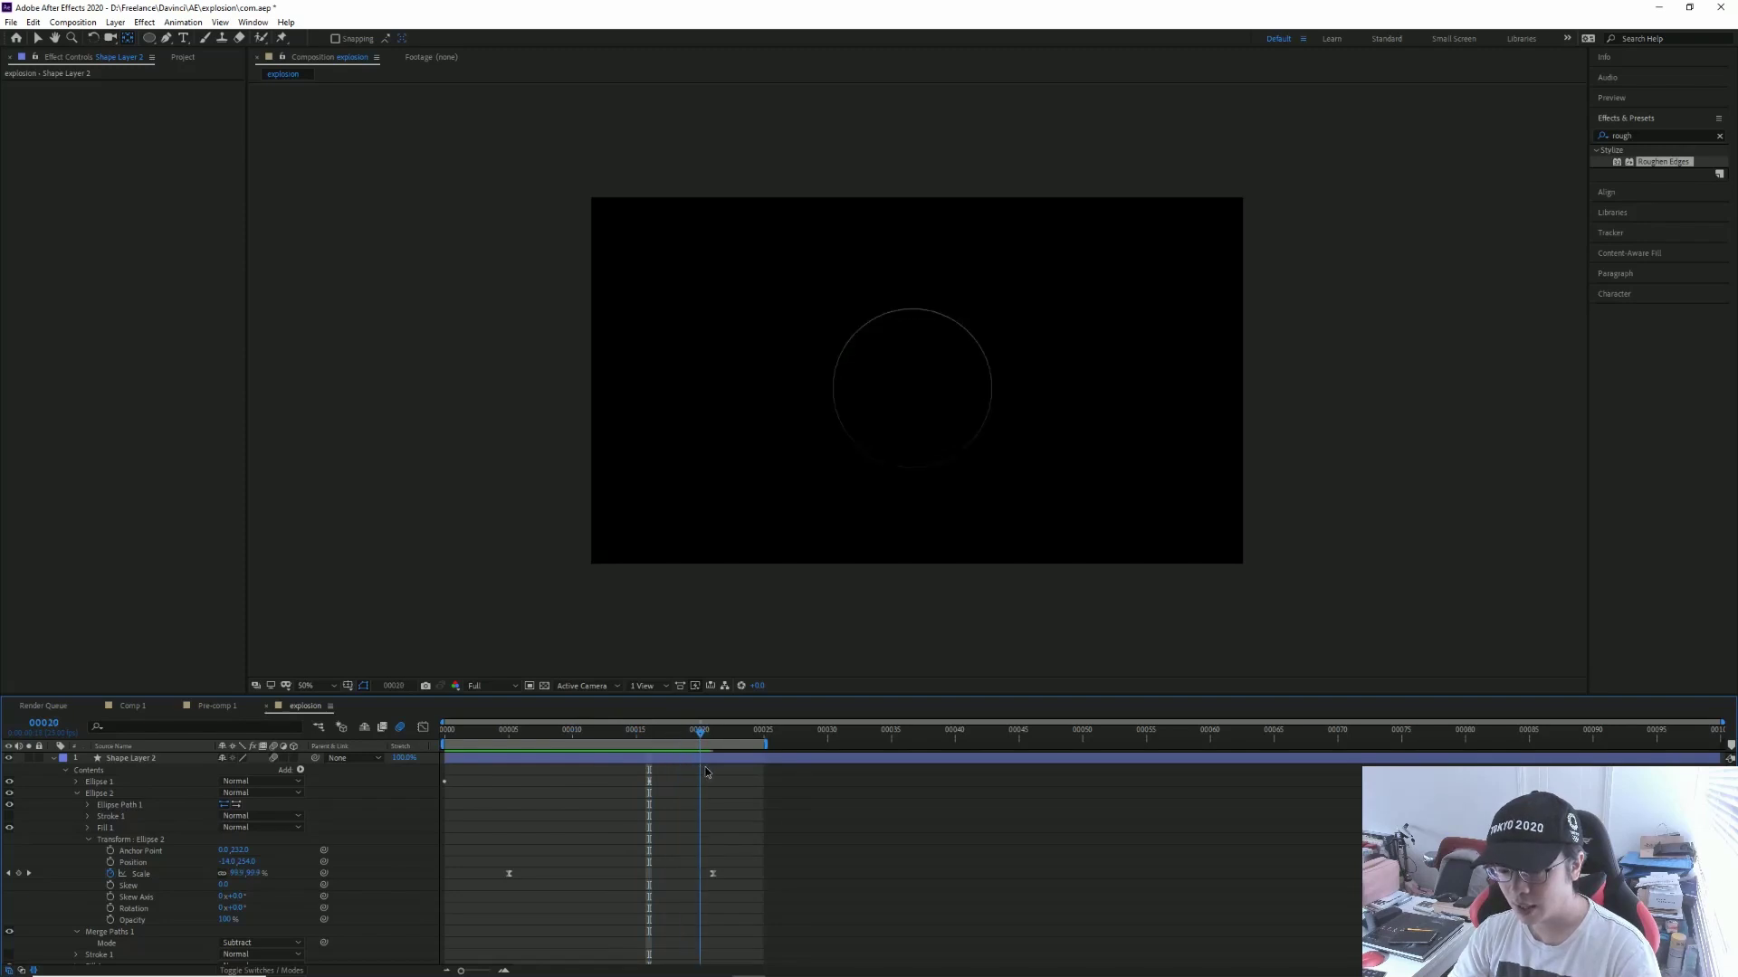
Step: Raise the Scale of Ellipse 2 at frame 21 slightly above 100% so it fully covers Ellipse 1
click(714, 875)
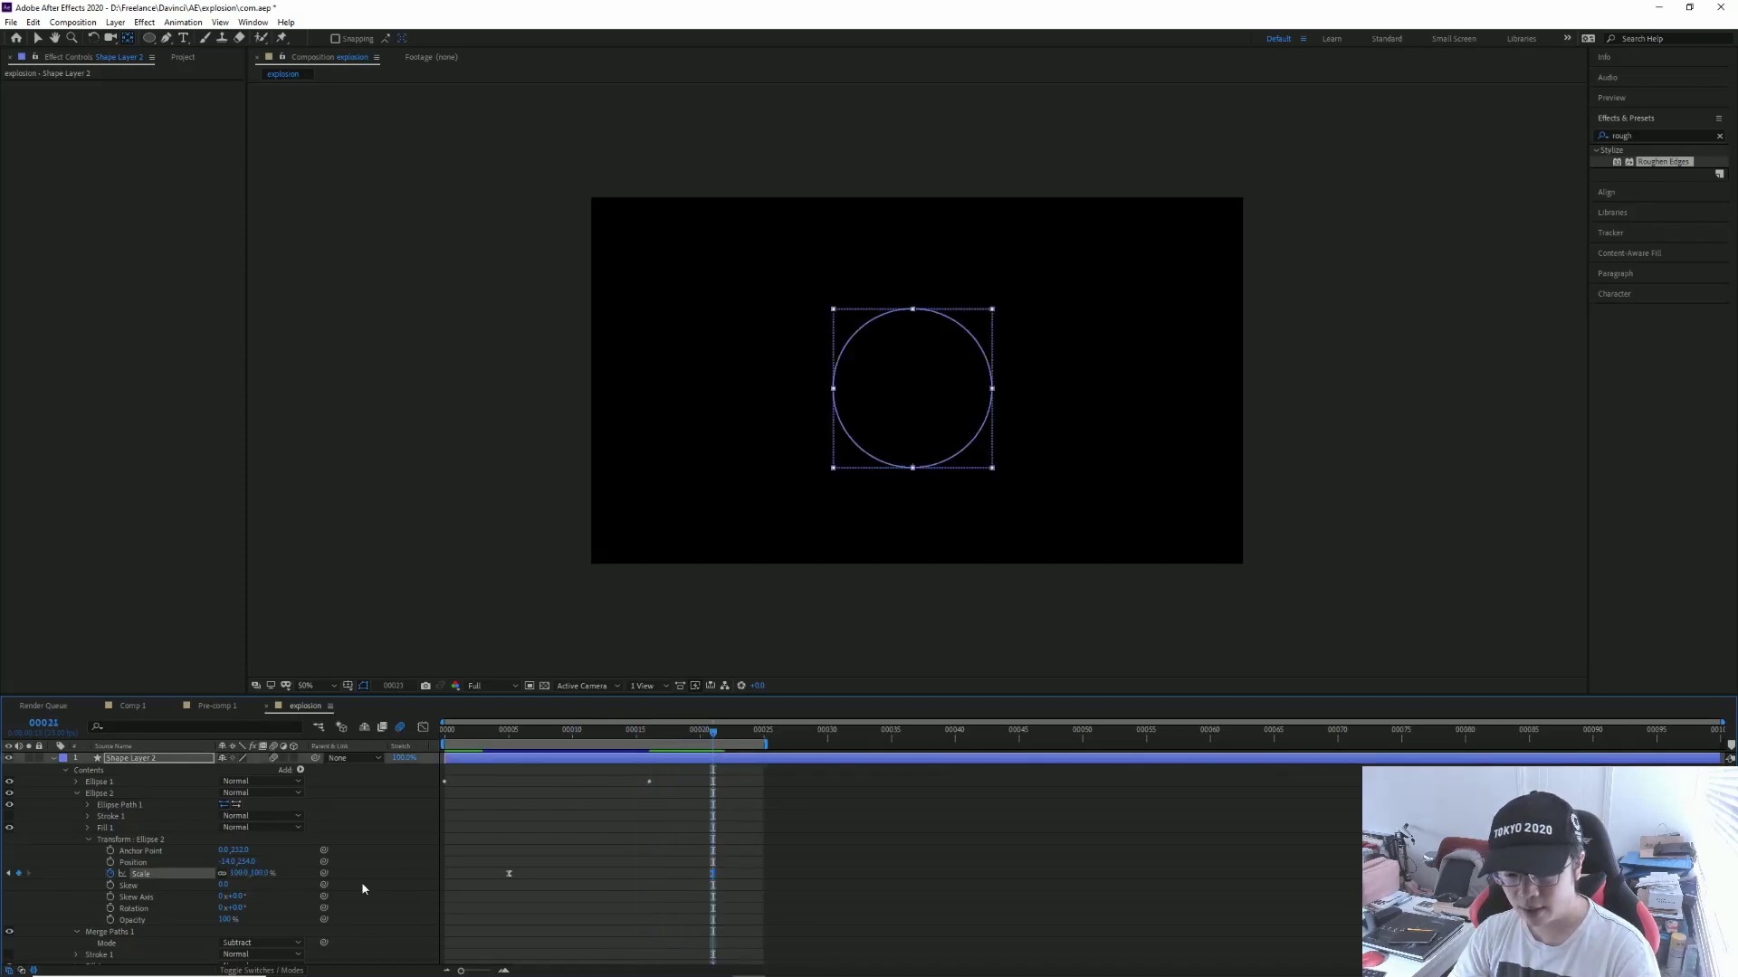
drag(240, 873, 246, 874)
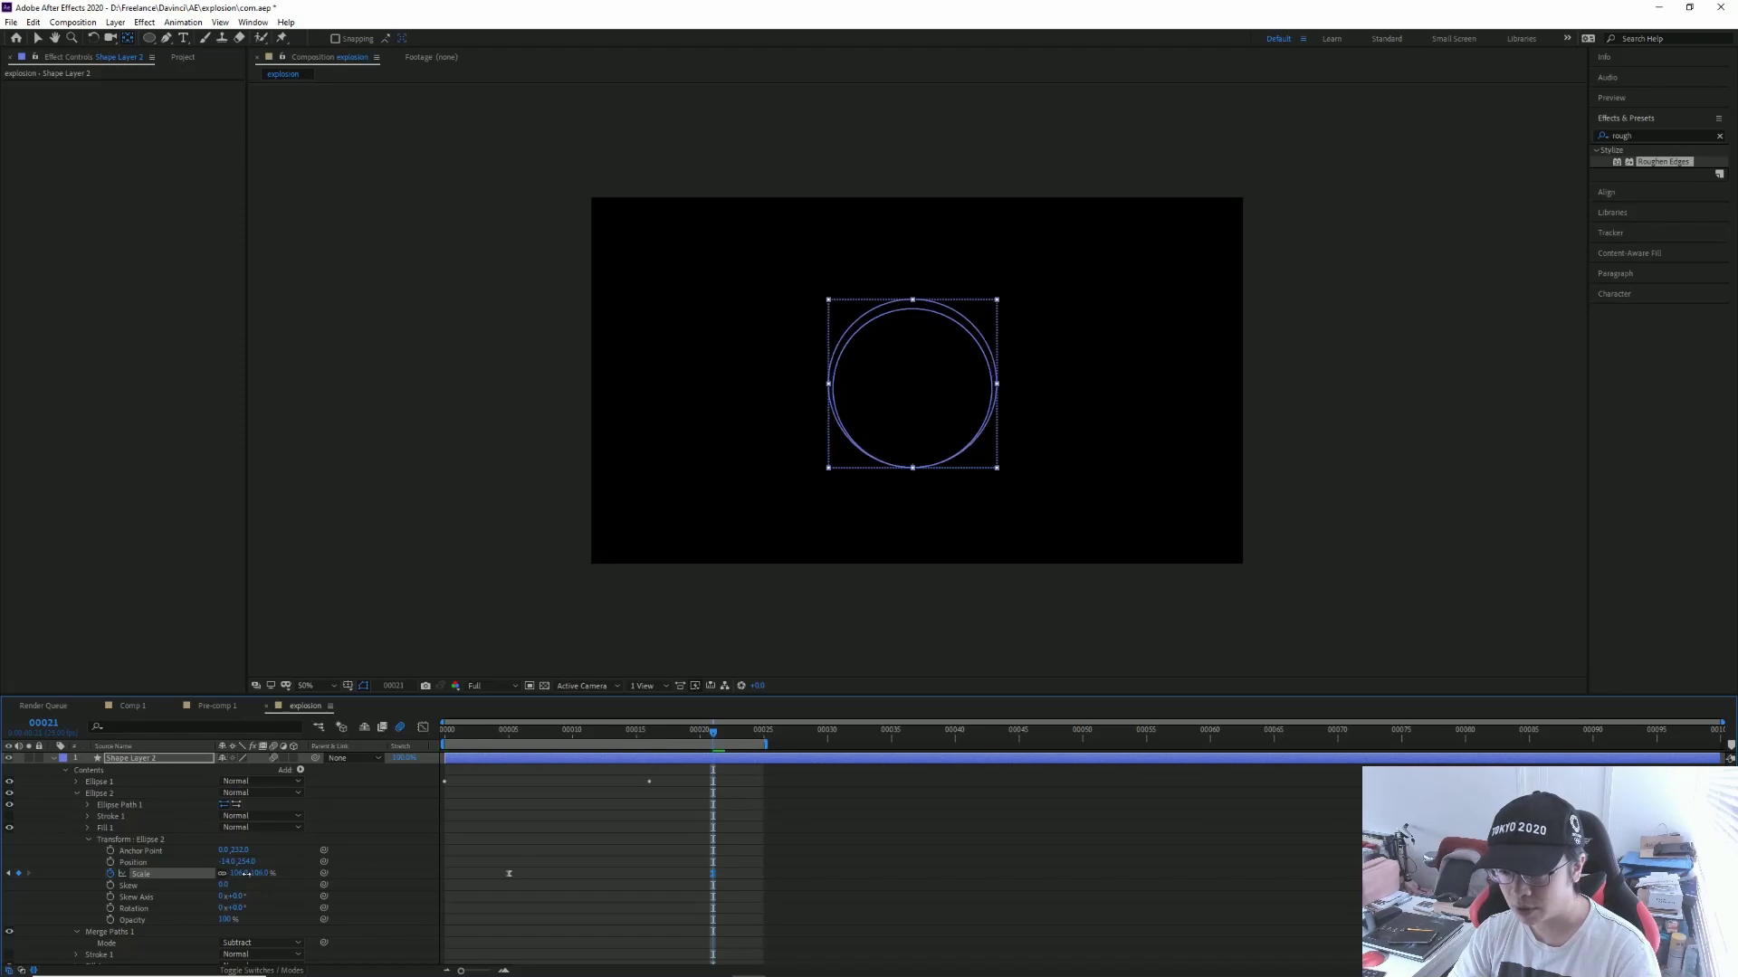
click(604, 817)
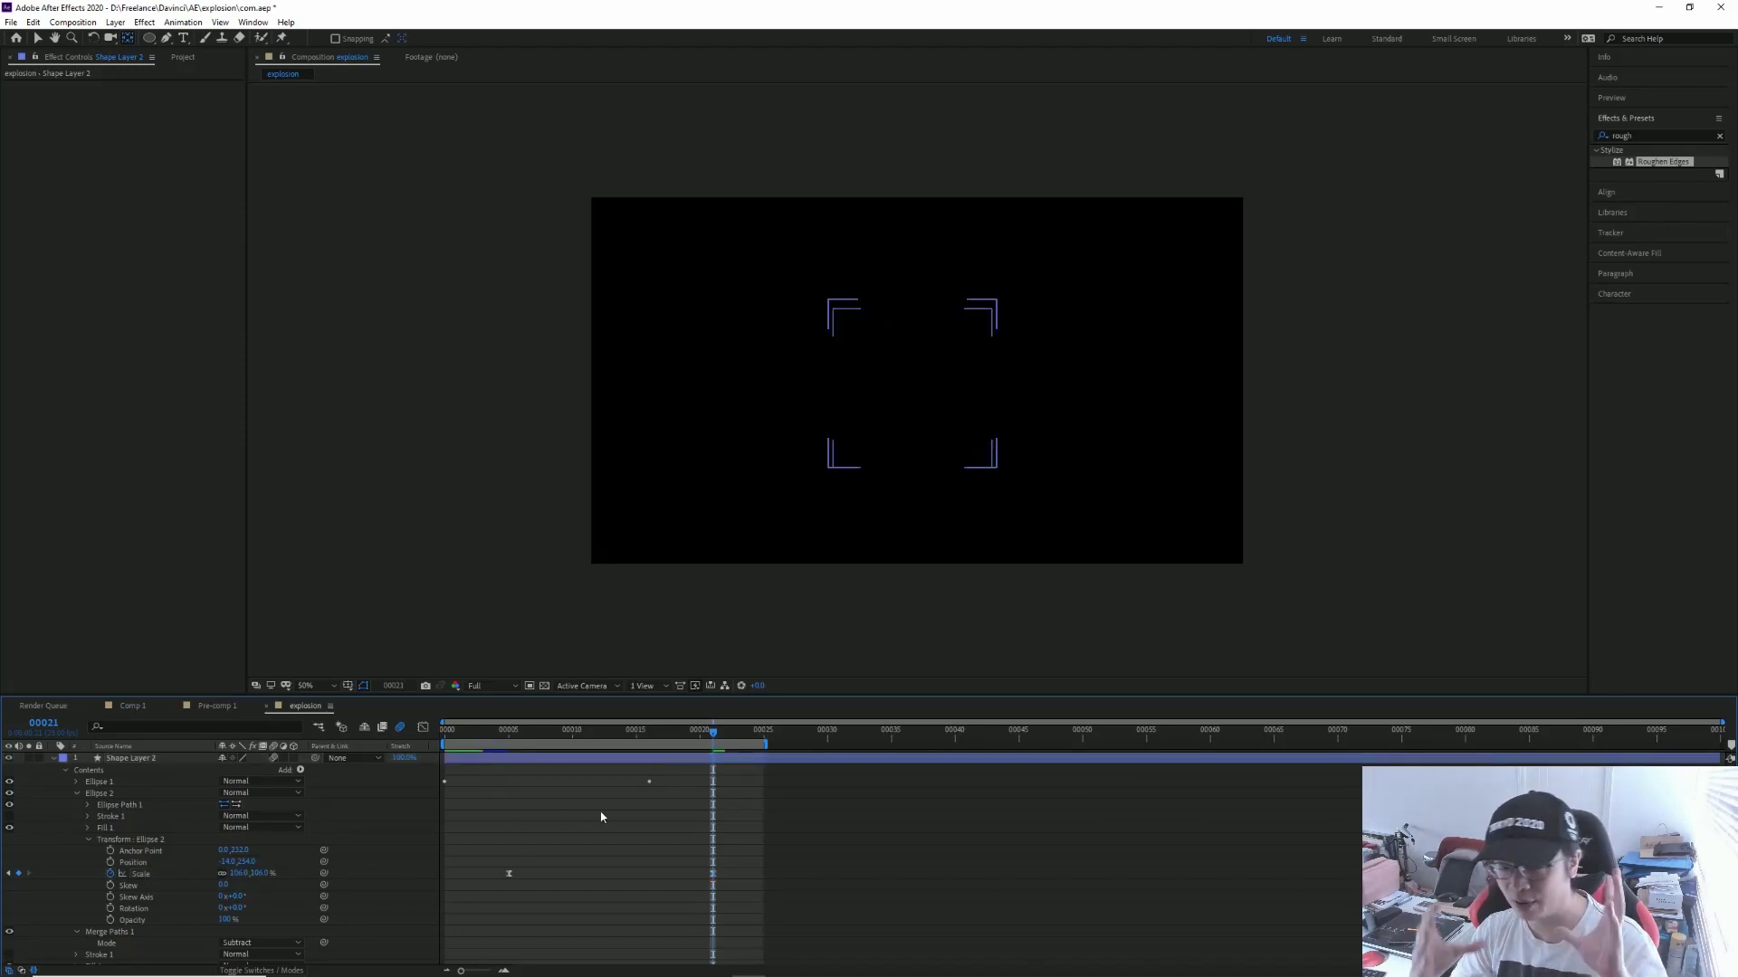
Step: Apply Roughen Edges to Shape Layer 2, increase its Scale and Border, and play the result
mouse_move(534, 733)
mouse_down()
mouse_move(444, 733)
mouse_move(662, 731)
mouse_move(571, 733)
mouse_move(546, 757)
mouse_up()
drag(1662, 164, 136, 758)
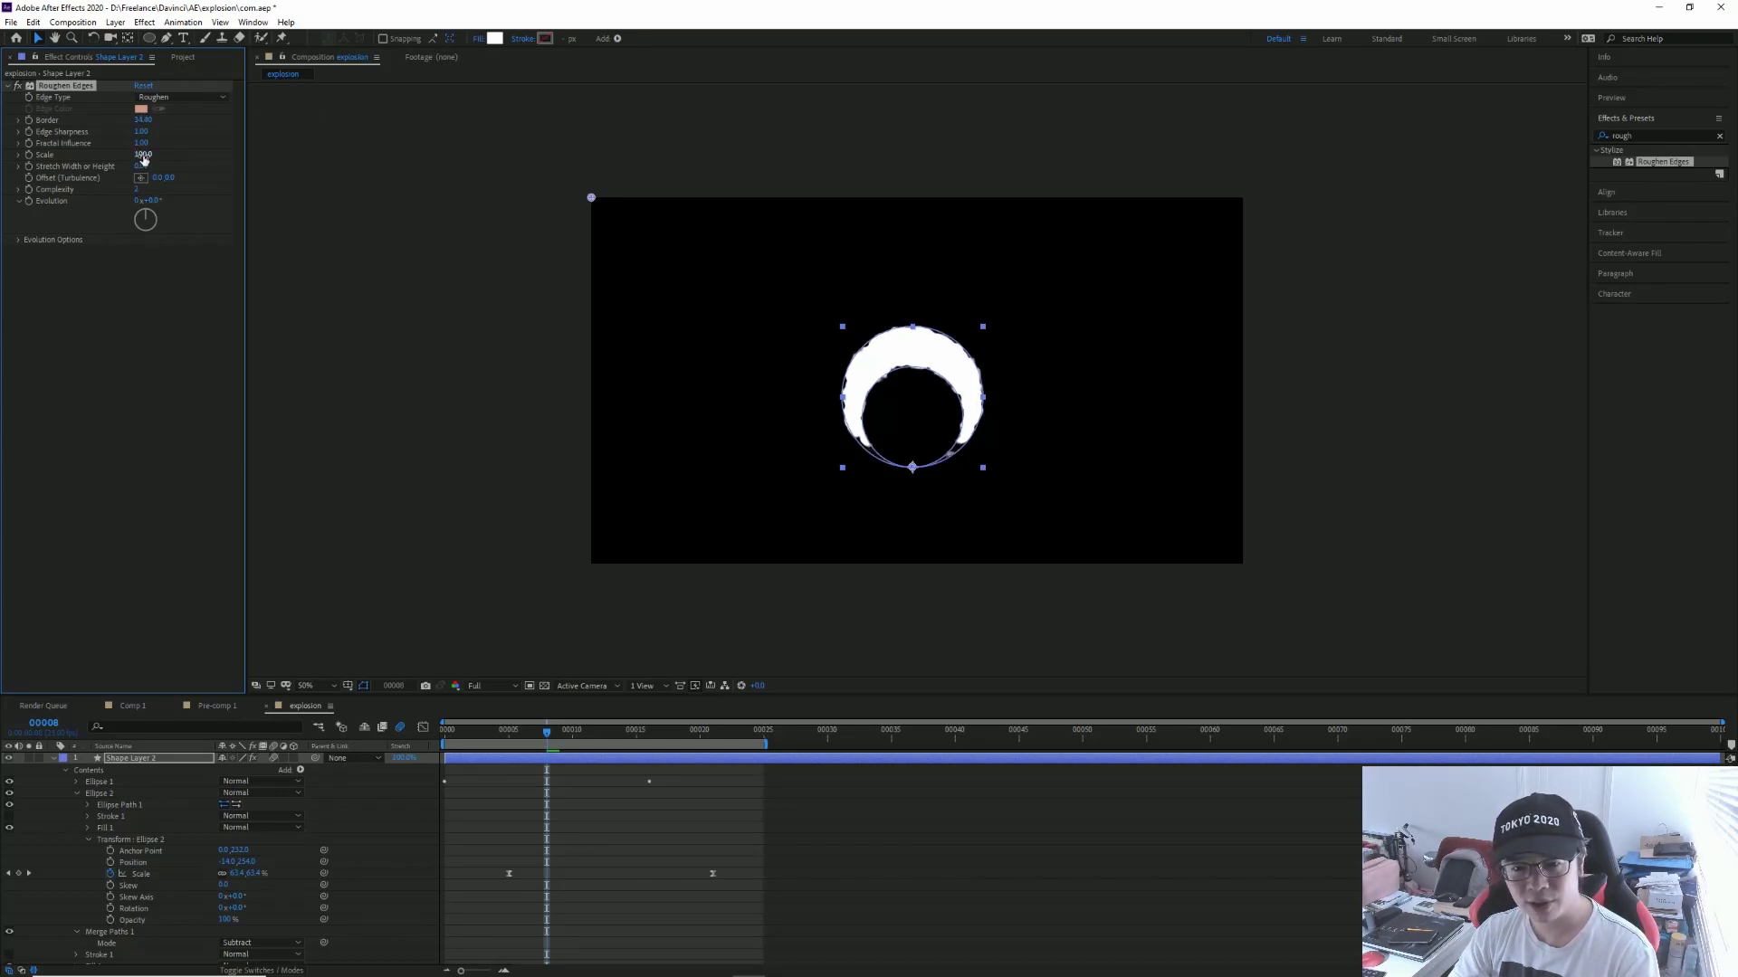
drag(144, 155, 209, 156)
drag(136, 121, 229, 120)
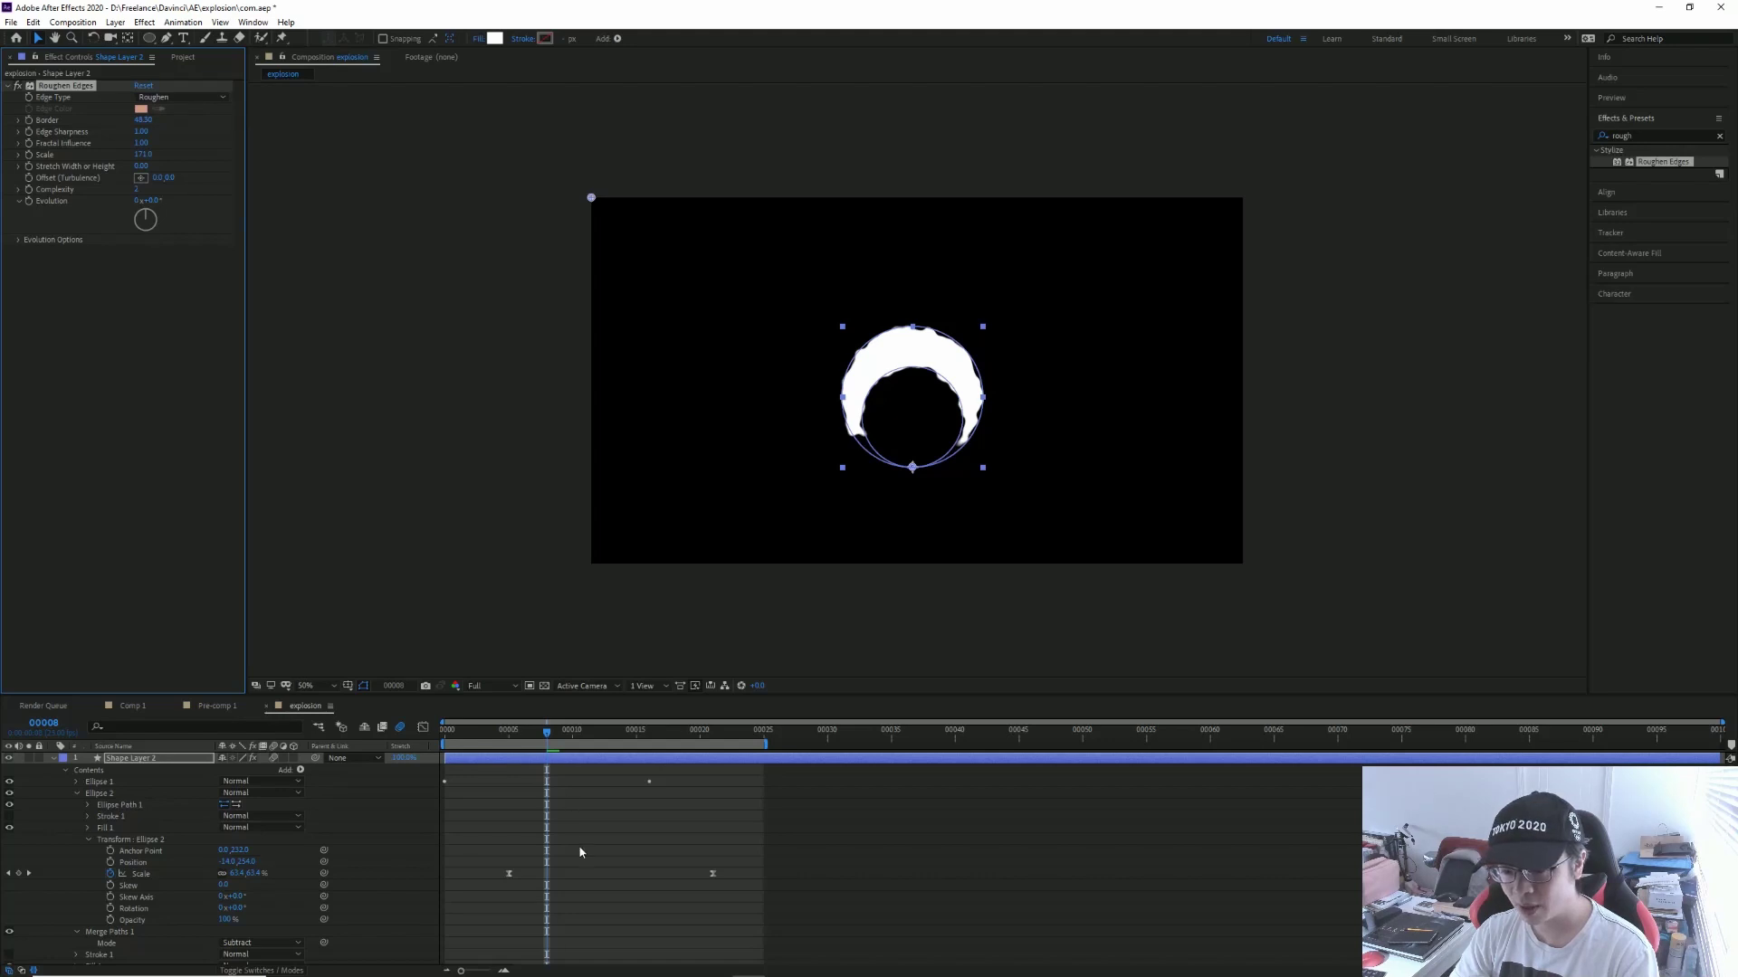
click(580, 852)
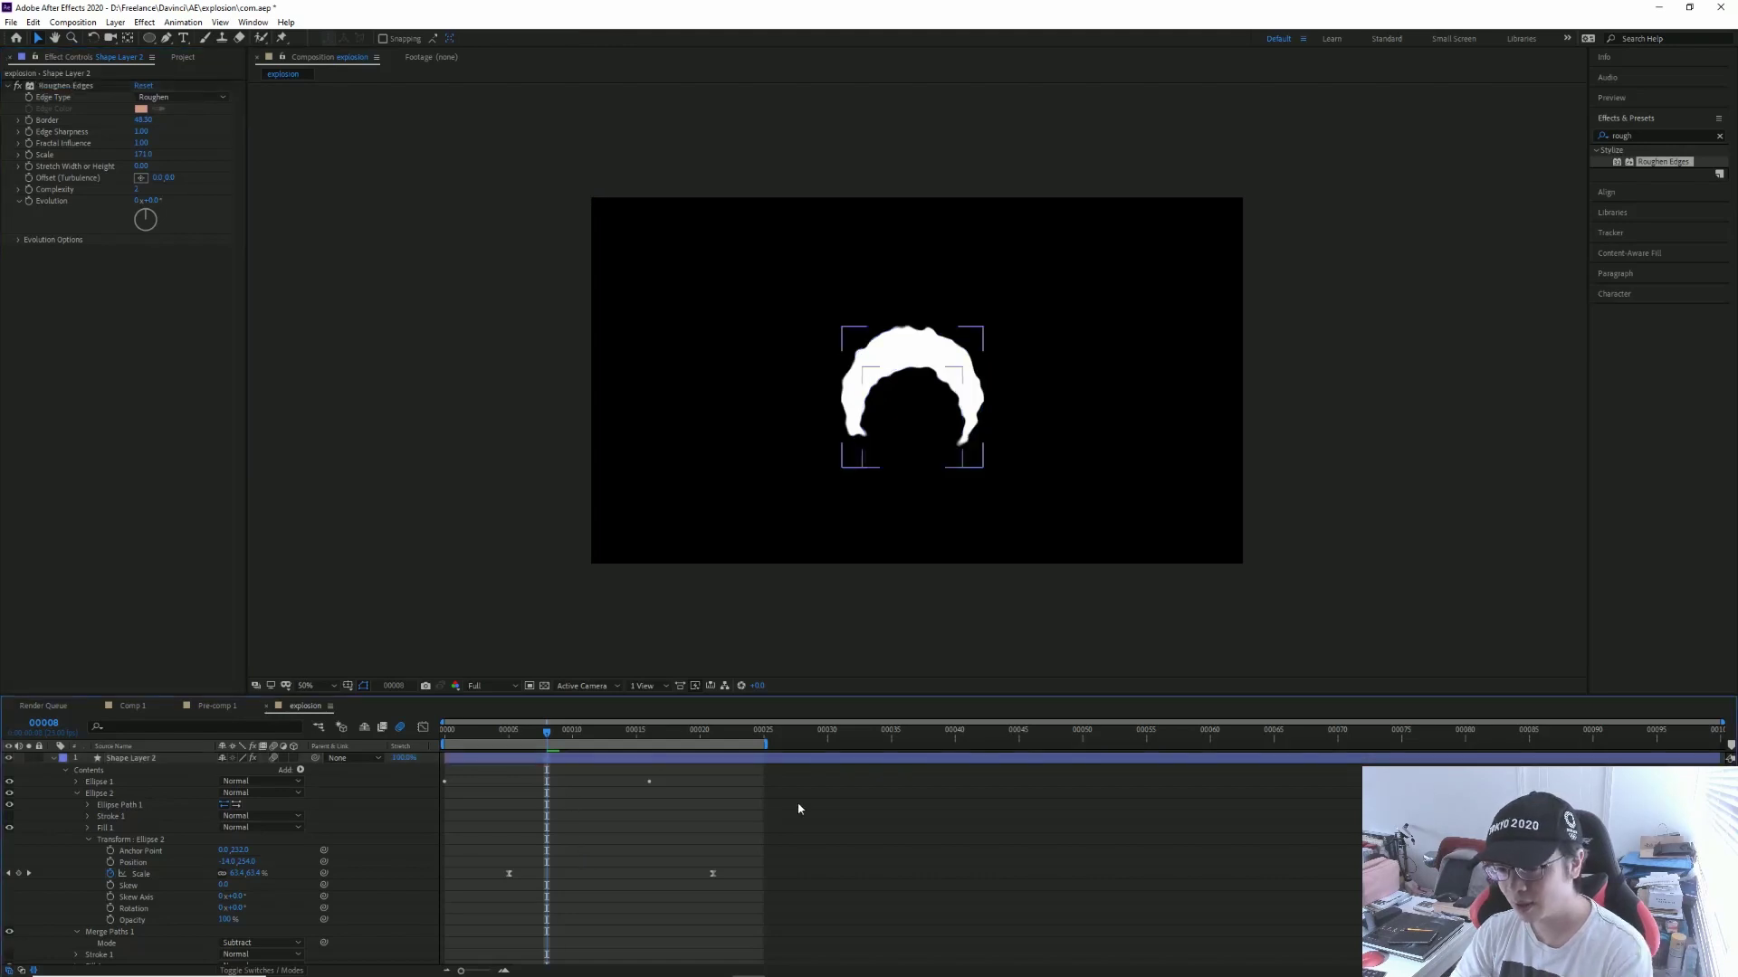
key(space)
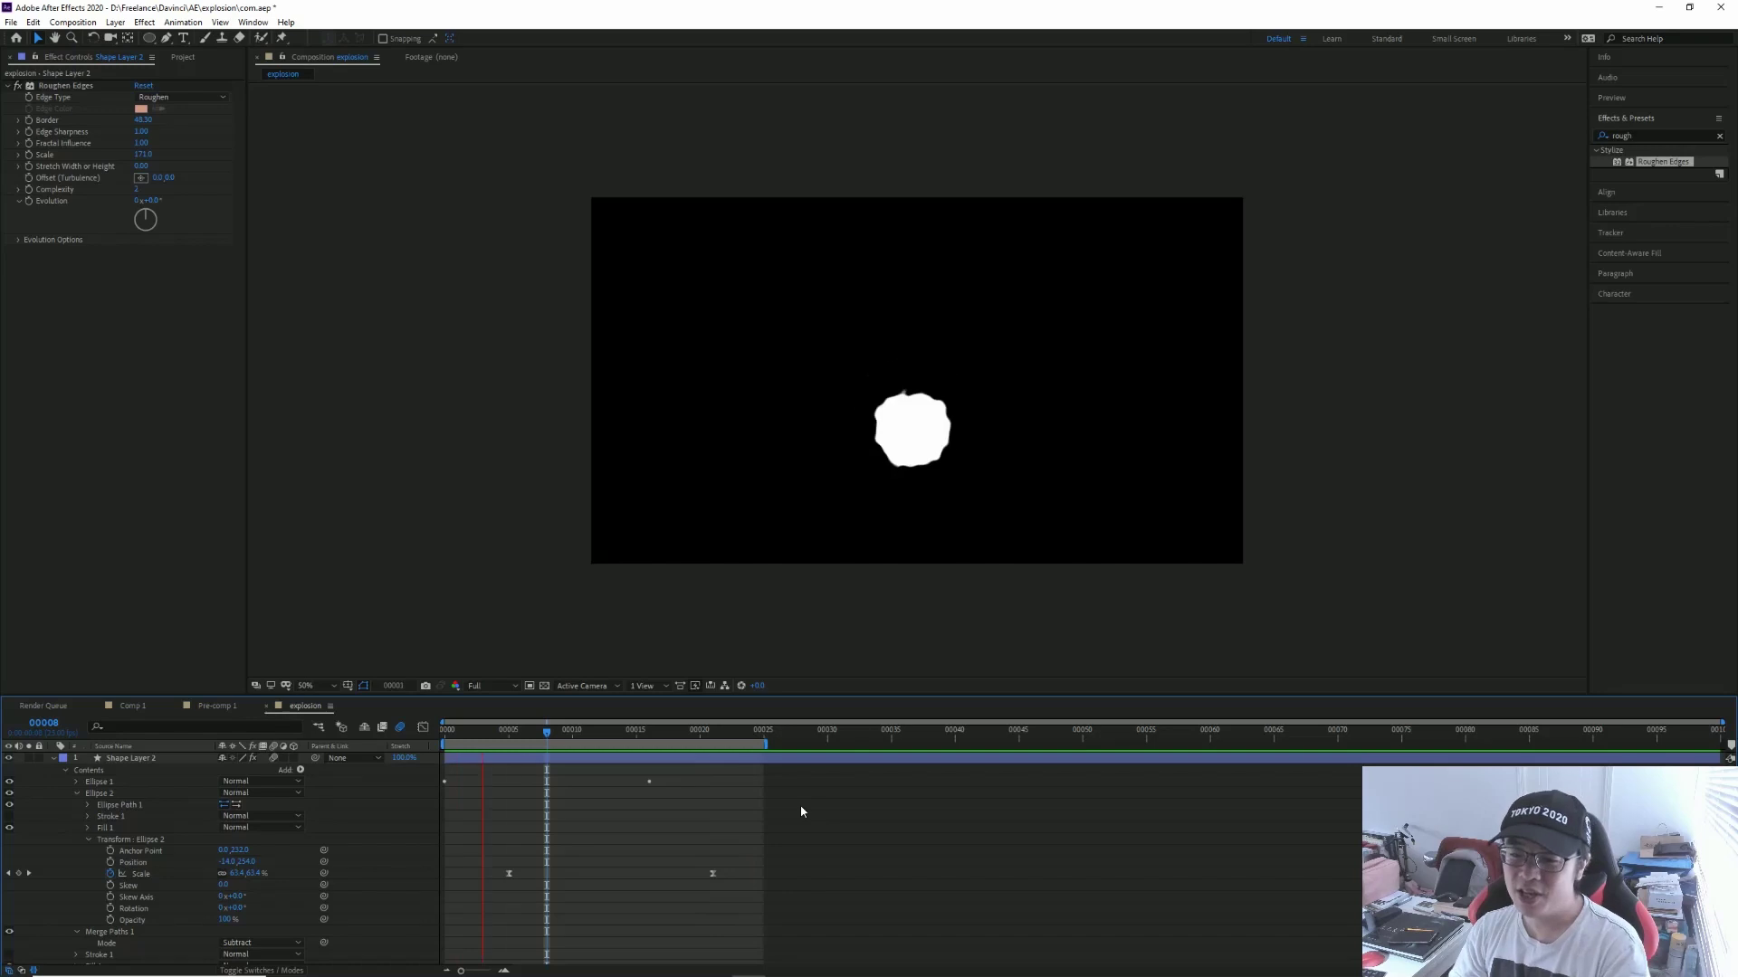
key(space)
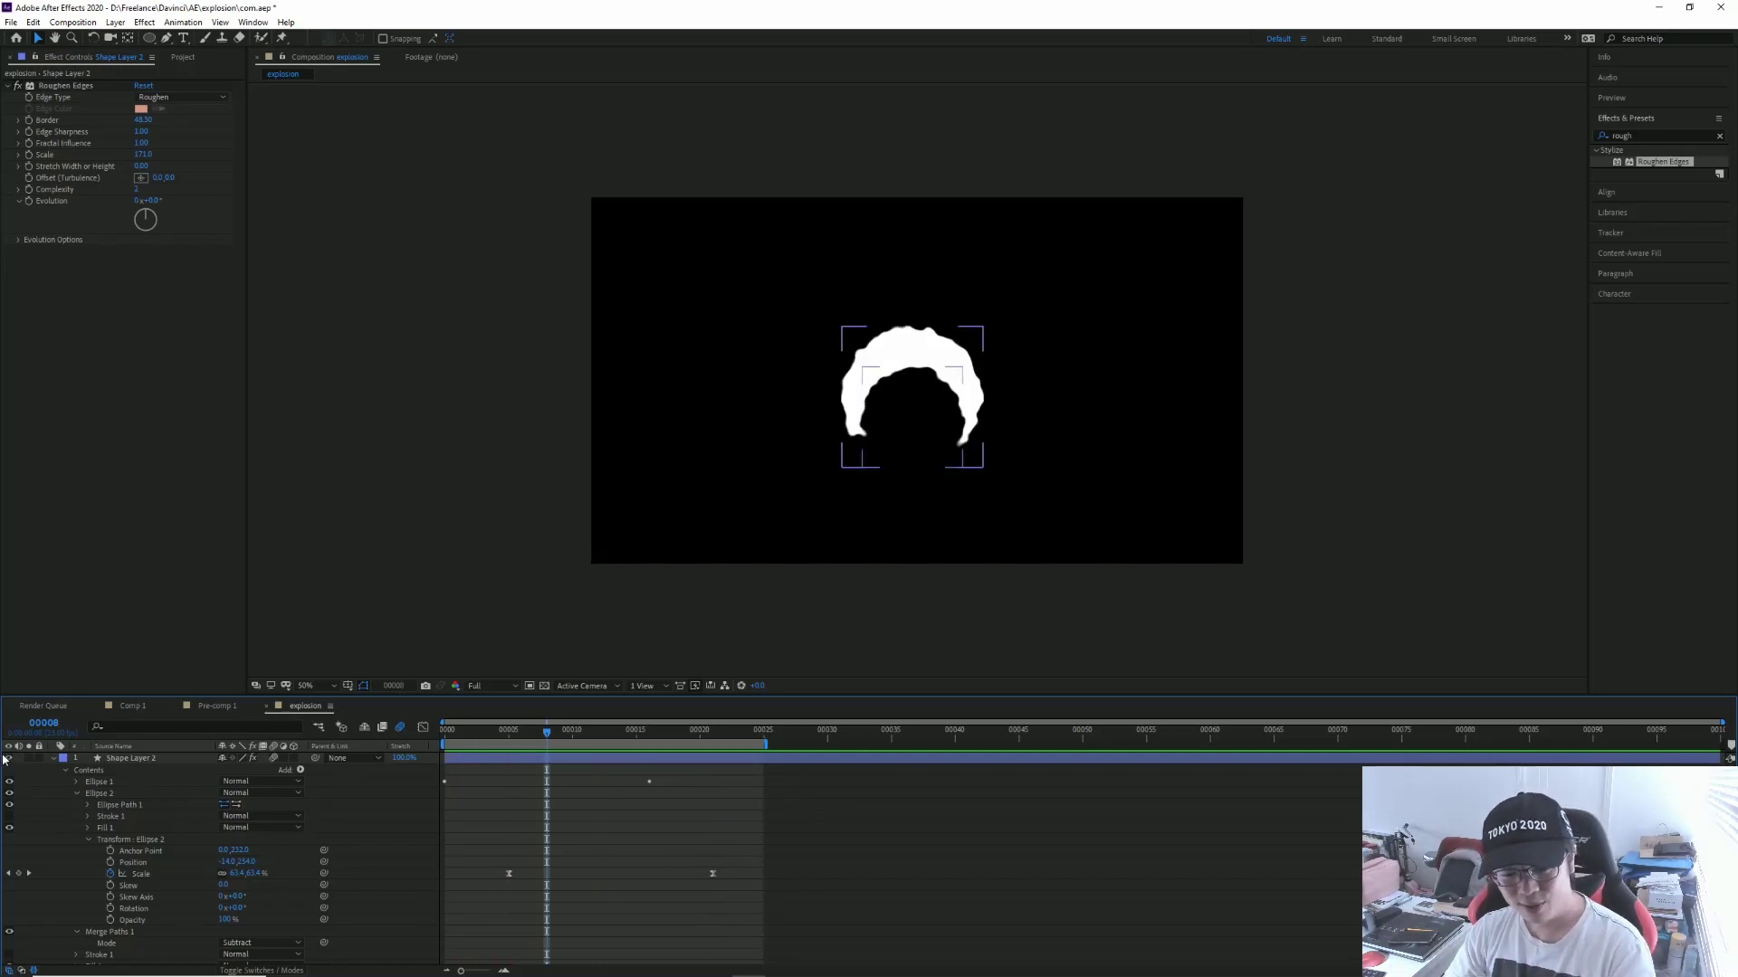
Step: Show Shape Layer 1 again and delay Shape Layer 2 to start at frame 4
key(u)
click(28, 775)
click(130, 769)
mouse_move(536, 737)
mouse_down()
mouse_move(444, 737)
mouse_move(509, 740)
mouse_move(534, 758)
mouse_move(503, 763)
mouse_move(523, 762)
mouse_up()
click(480, 760)
Step: Move the Shape Layer 2 circle over the upper centre of the spiky explosion and rotate it slightly clockwise
drag(909, 441, 874, 431)
drag(925, 363, 944, 341)
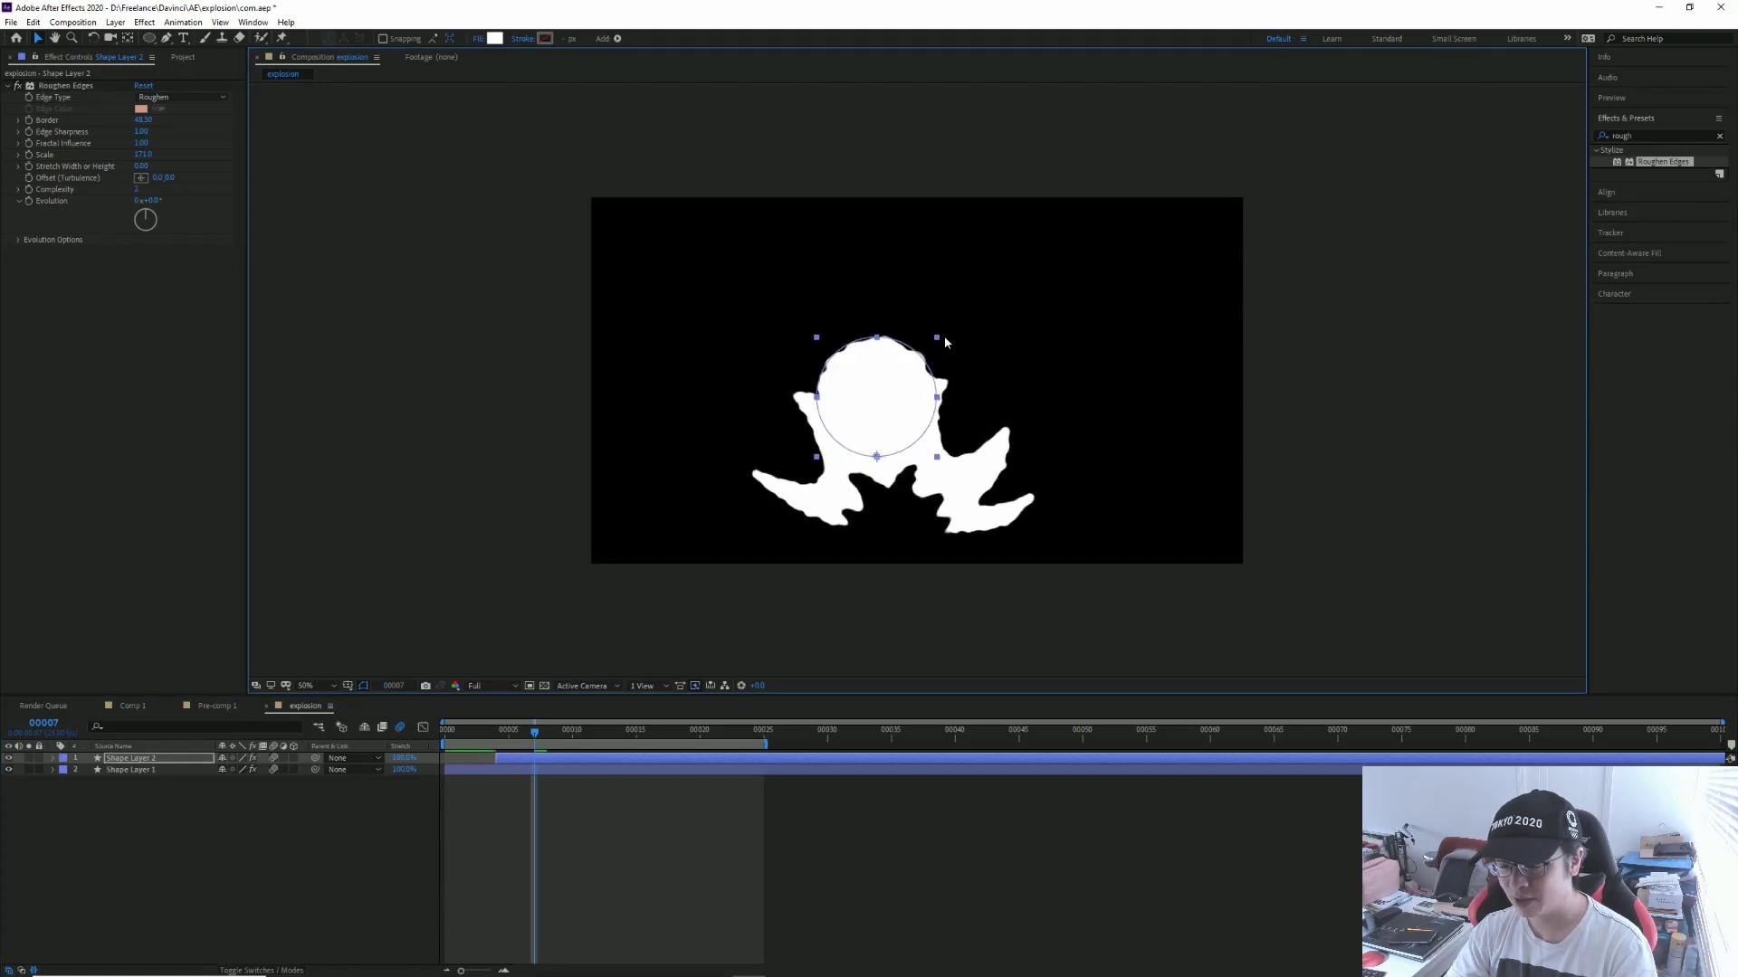
mouse_move(903, 422)
mouse_down()
mouse_move(903, 387)
mouse_move(902, 436)
mouse_up()
key(w)
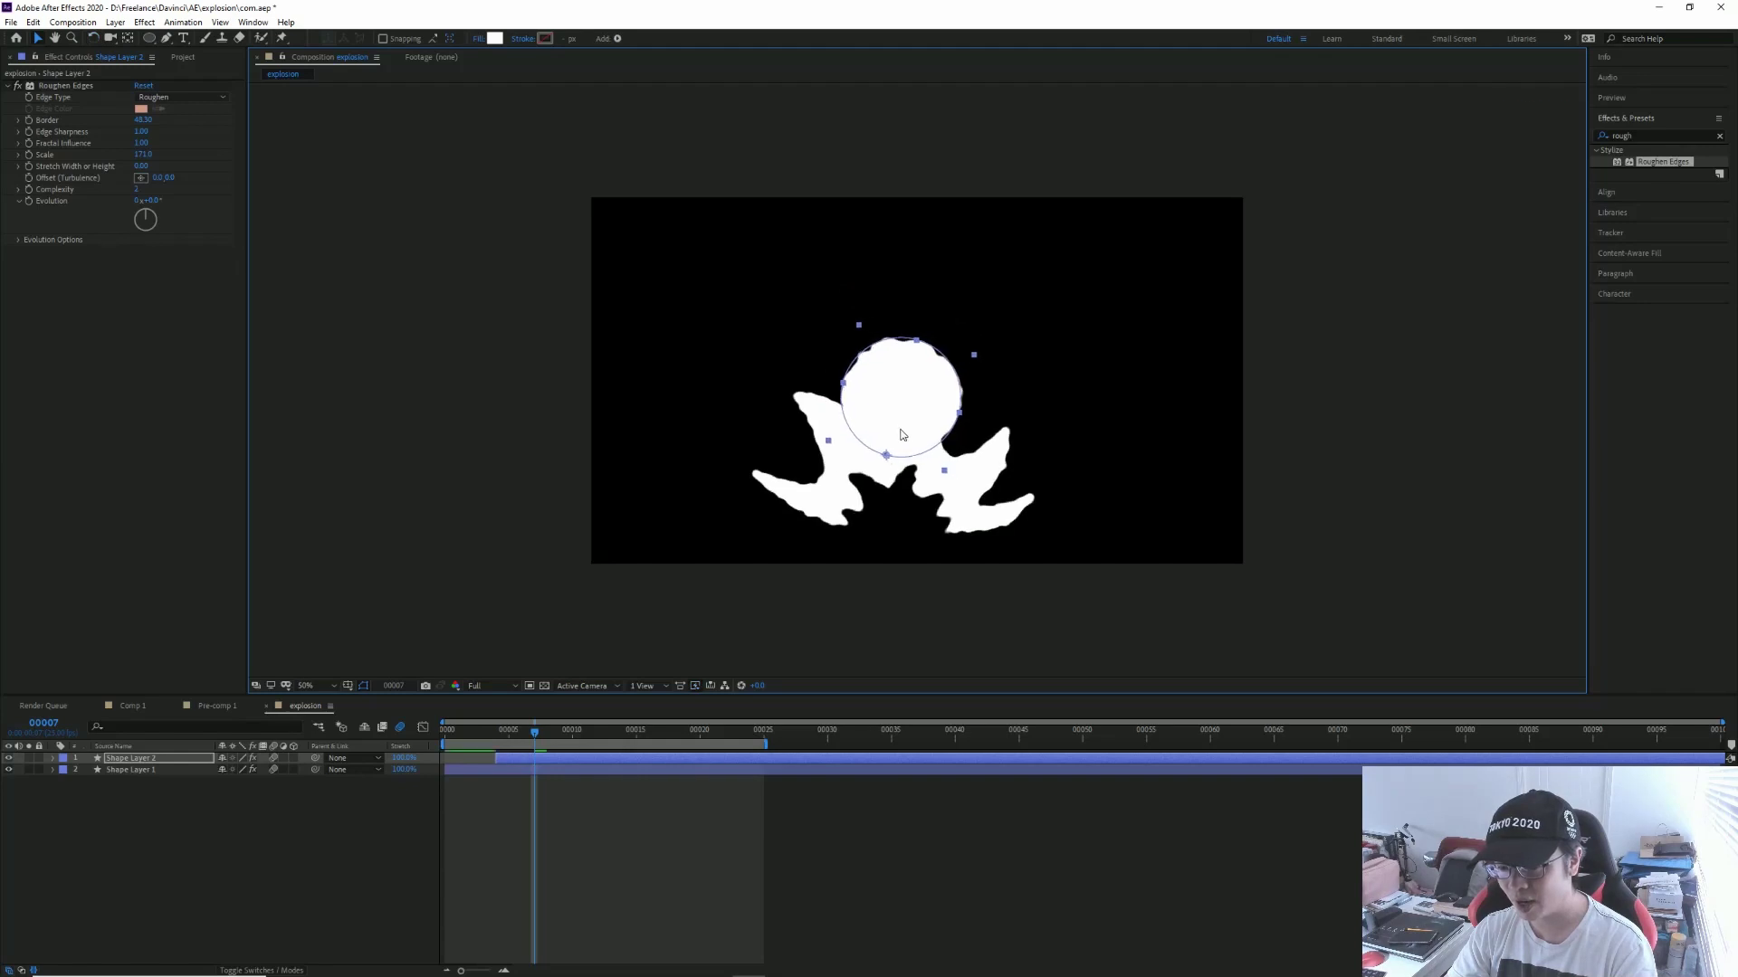
Step: Duplicate Shape Layer 2 and place the copy, rotated and smaller, over the explosion's right spikes
drag(521, 733, 572, 732)
drag(989, 381, 1102, 337)
key(ctrl+z)
key(ctrl+d)
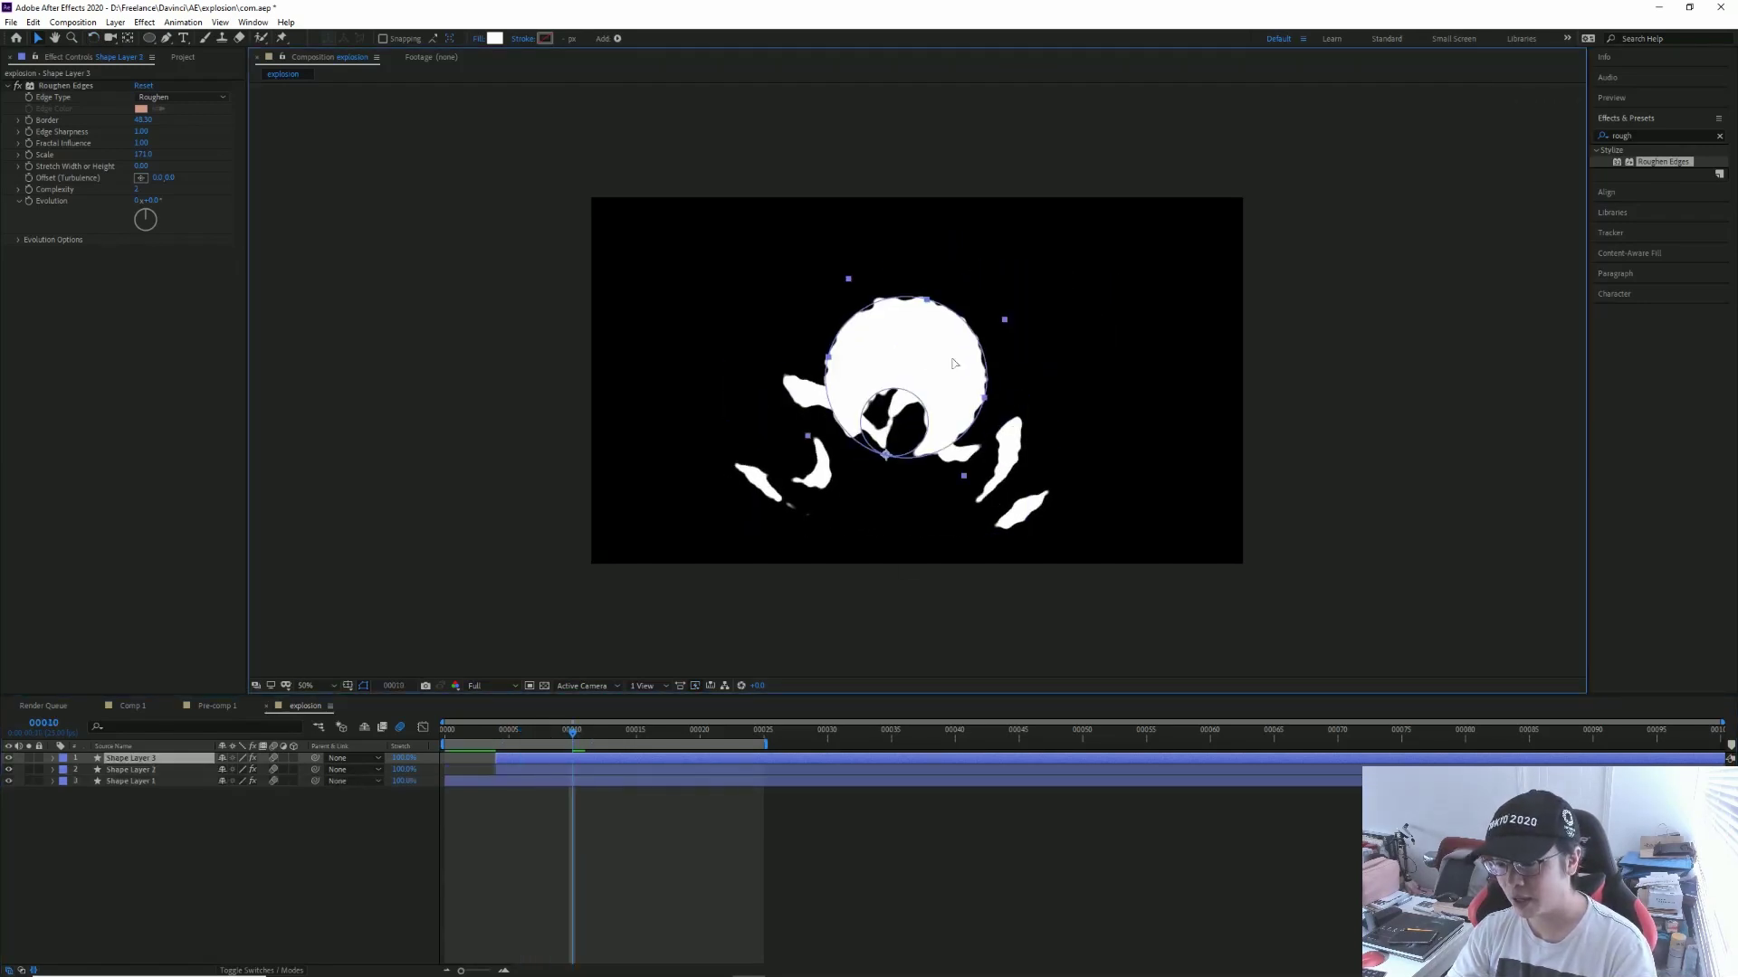
drag(932, 366, 1052, 359)
key(w)
drag(1128, 308, 1082, 338)
key(v)
drag(1041, 420, 828, 328)
Step: Duplicate the small circle layer and place the rotated, resized copy over the explosion's left spikes
key(ctrl+d)
key(Page_Up)
key(Page_Up)
key(w)
key(v)
drag(941, 466, 748, 409)
drag(744, 355, 739, 325)
drag(753, 407, 826, 460)
Step: Add two more duplicate circle layers, a small one at the explosion's upper left and a larger one at its upper right
drag(547, 731, 610, 731)
key(ctrl+d)
drag(825, 398, 1056, 293)
key(ctrl+d)
key(Page_Up)
key(Page_Up)
key(Page_Up)
key(Page_Up)
key(Page_Up)
key(Page_Up)
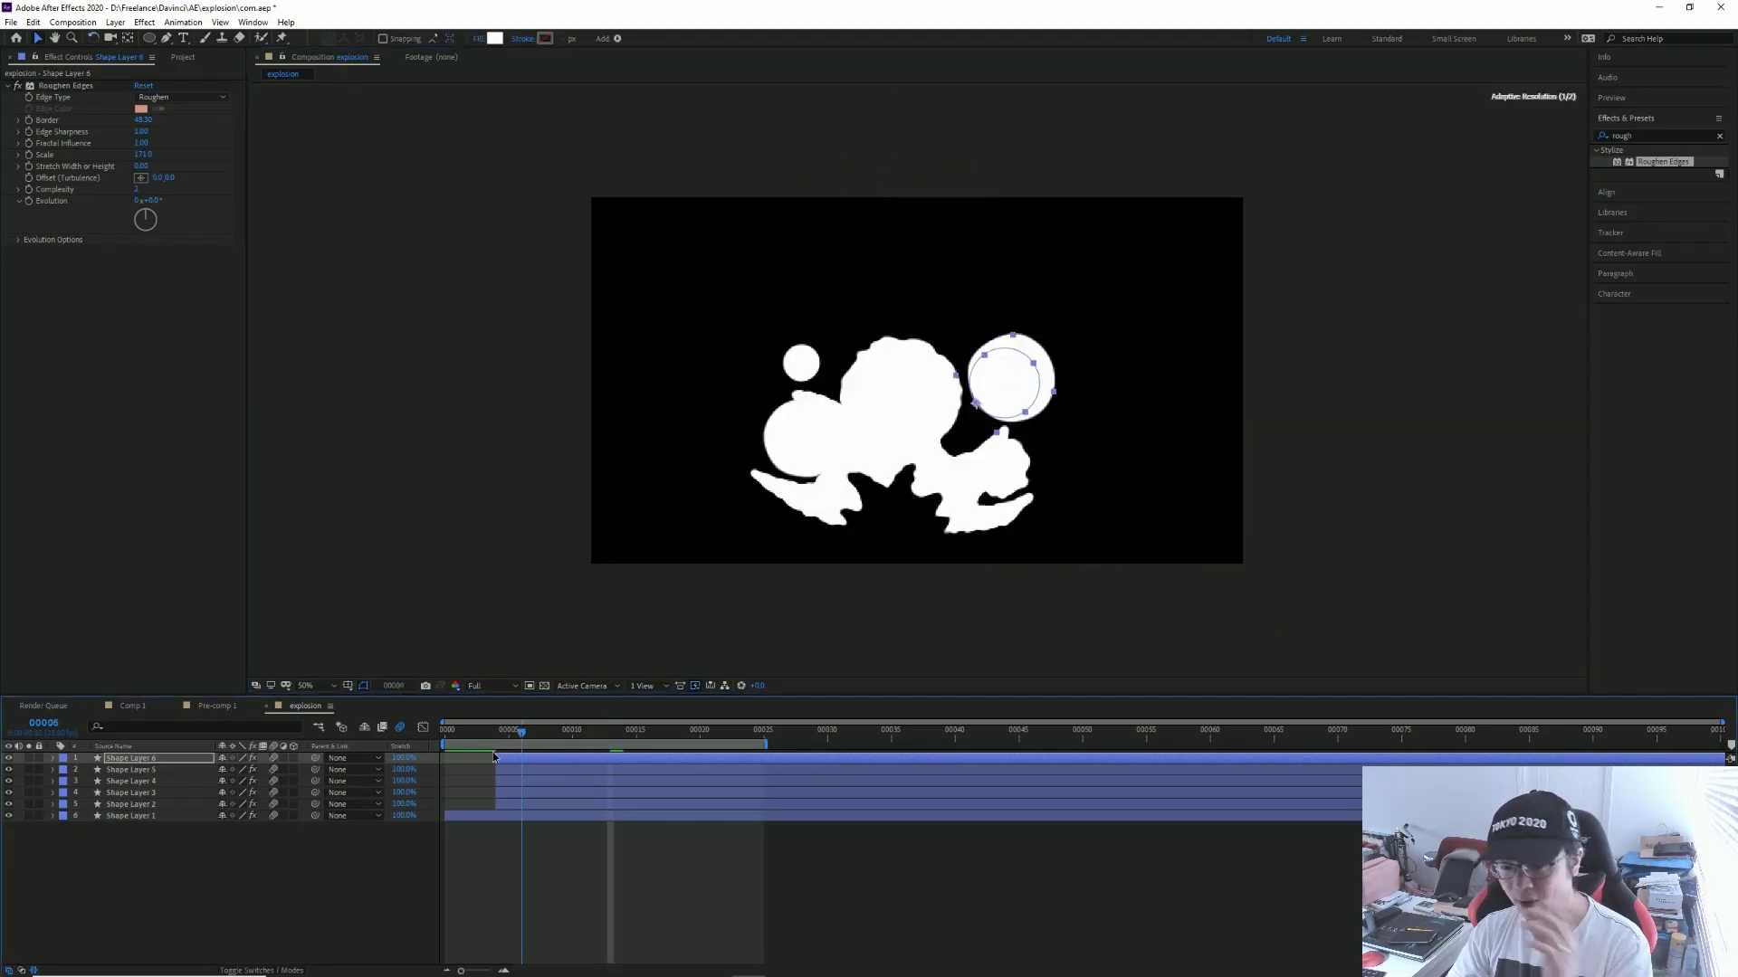
Step: Stagger the circle layers so Shape Layers 3, 4, 5 and 6 start at frames 6, 8, 10 and 11
drag(555, 765, 683, 759)
click(517, 793)
key(Page_Down)
key(Page_Down)
key(Page_Down)
key(Page_Down)
key(Page_Down)
key(Page_Up)
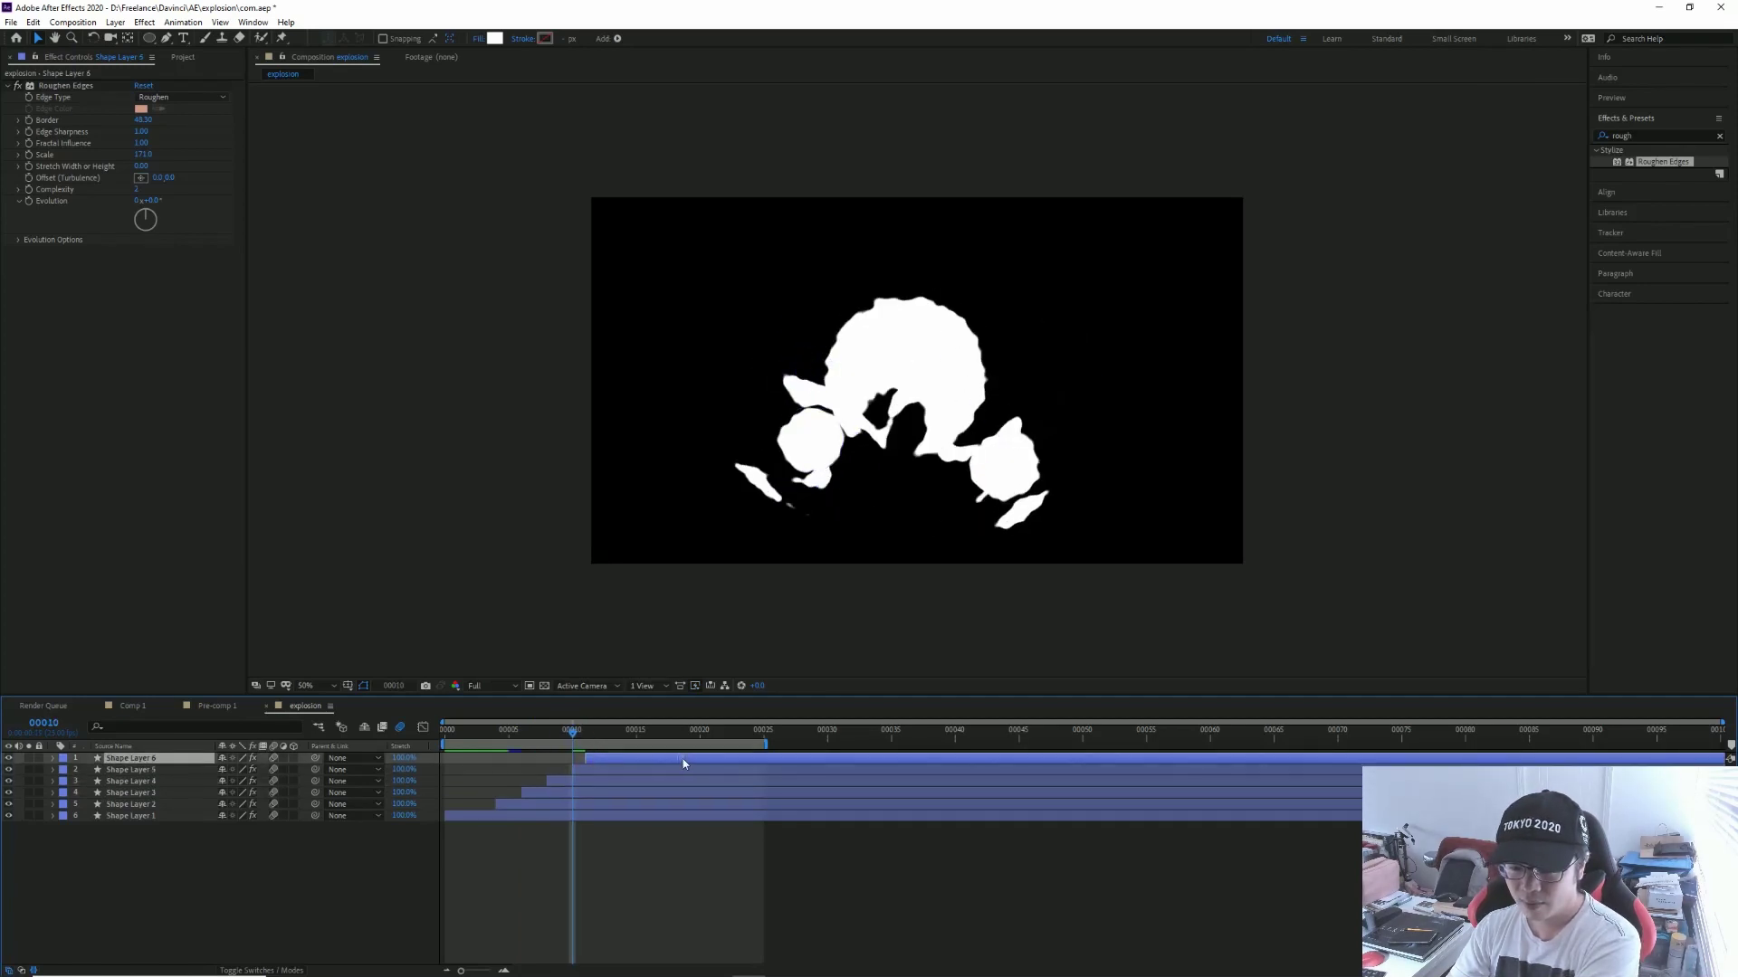
Step: Reveal the circle layers' keyframes and move Shape Layer 2's Ellipse 2 scale keyframes two frames earlier, to frames 7 and 23
key(space)
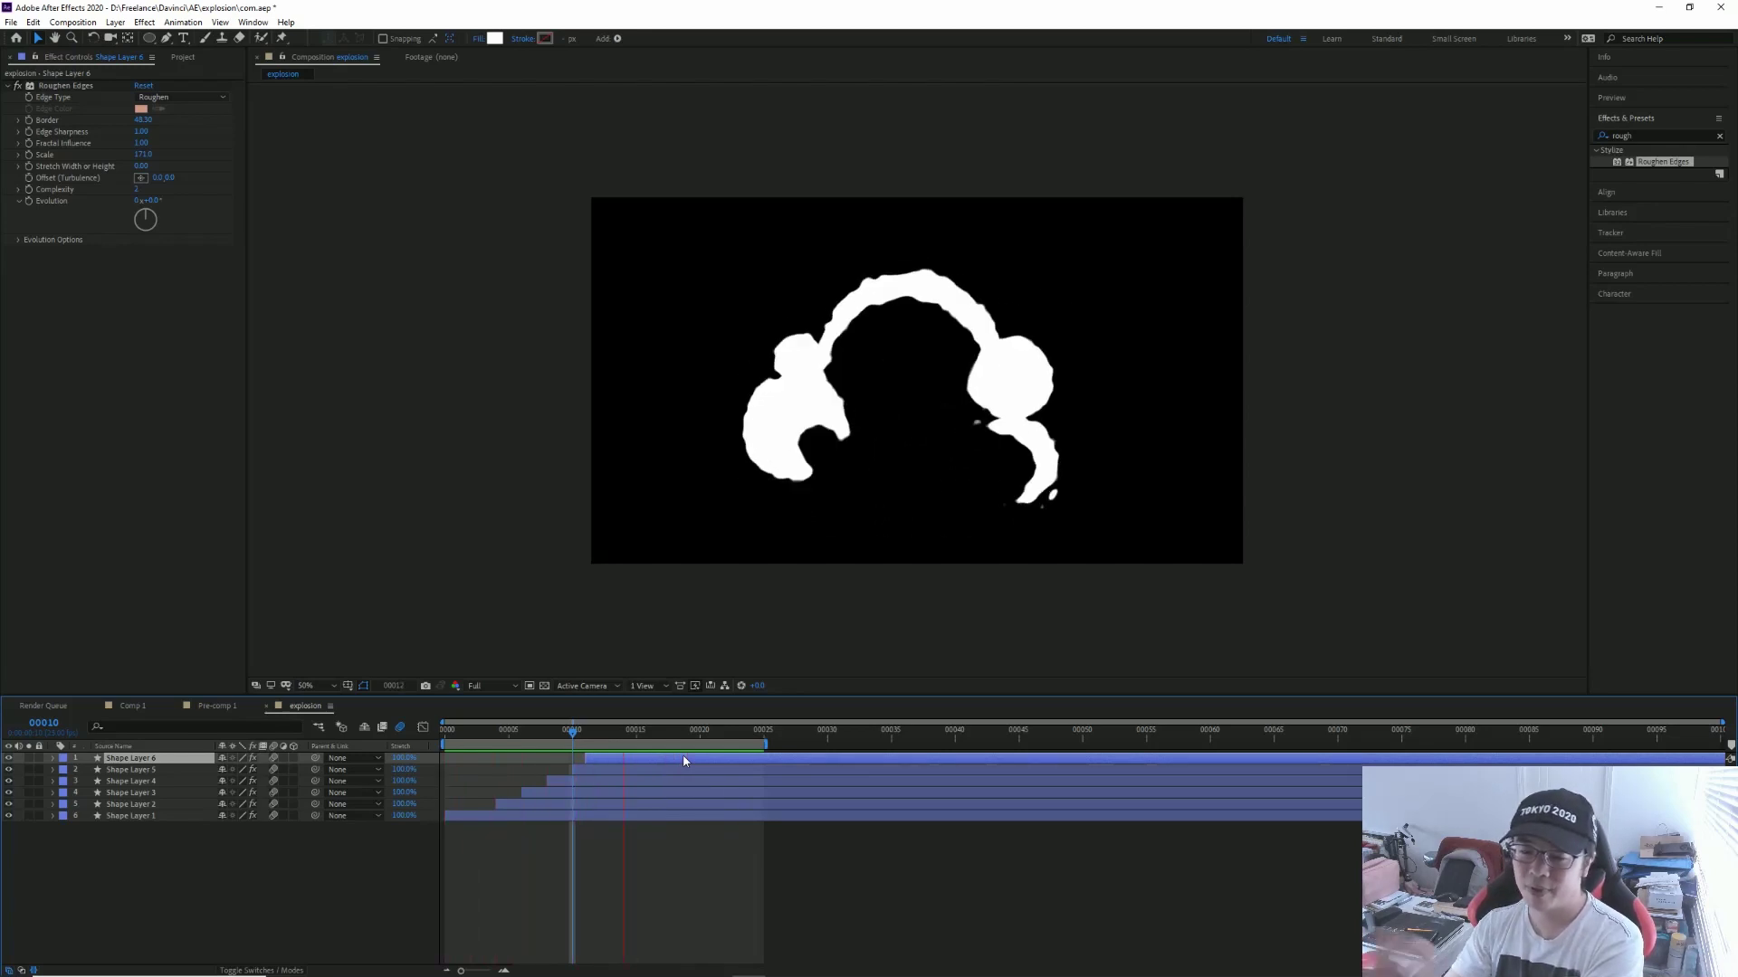
shift+click(682, 804)
key(u)
drag(572, 733, 612, 767)
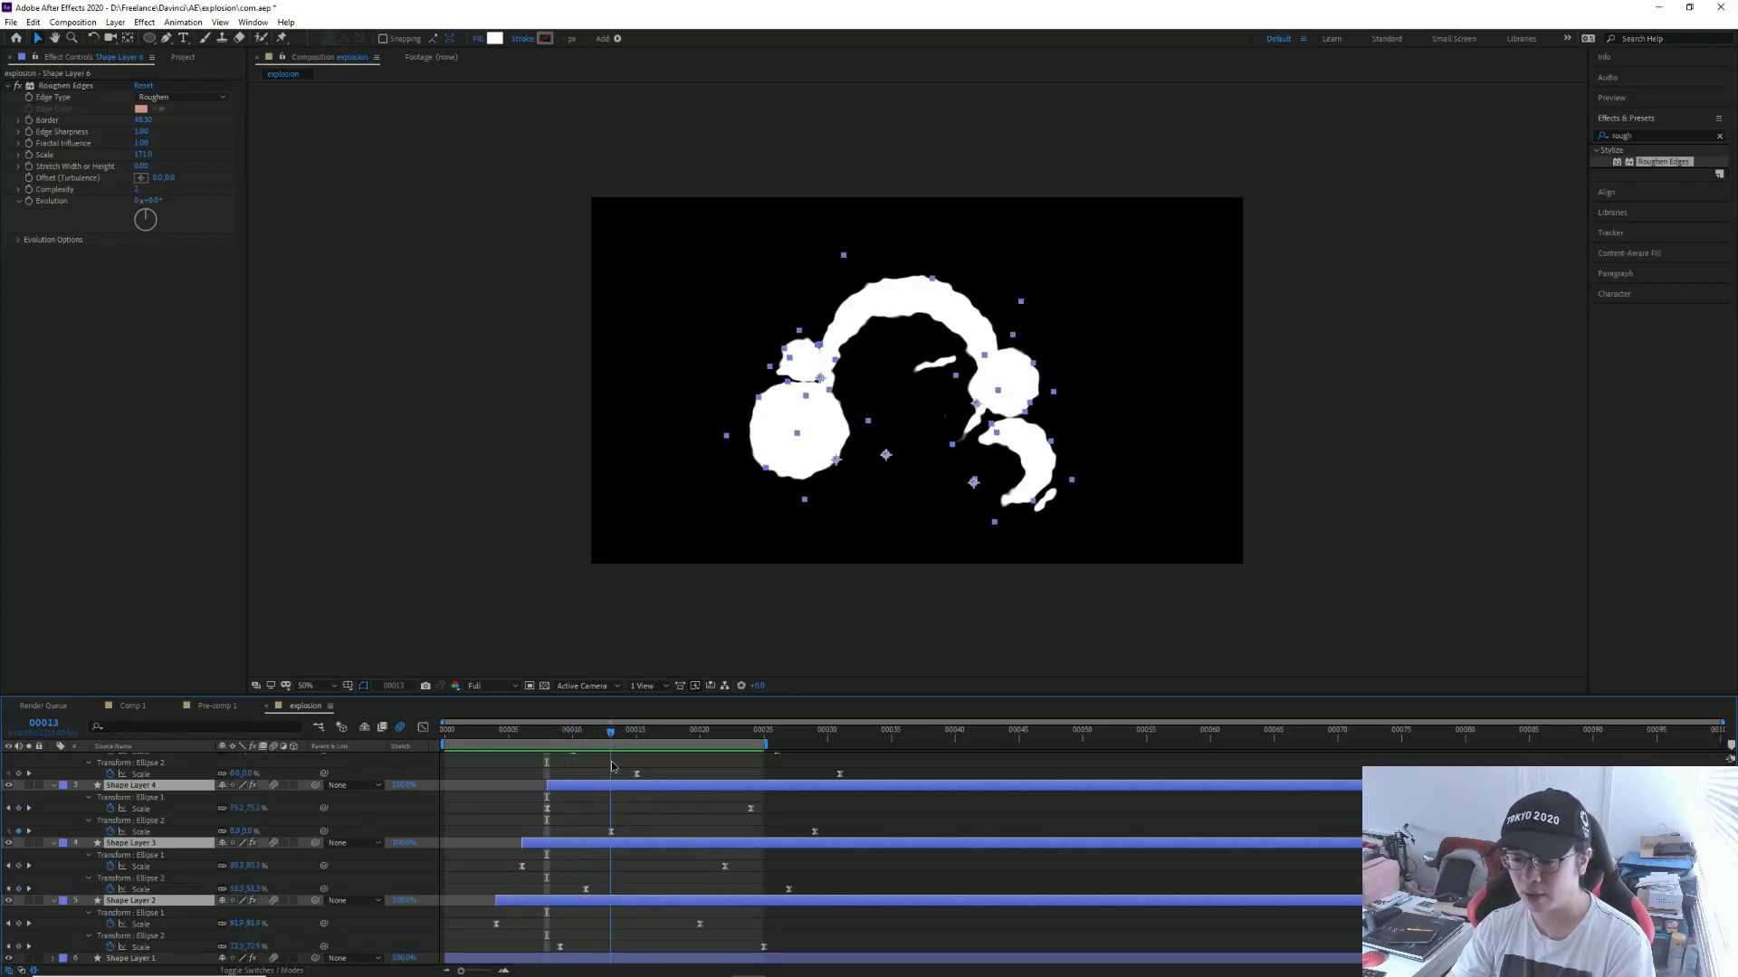
click(896, 298)
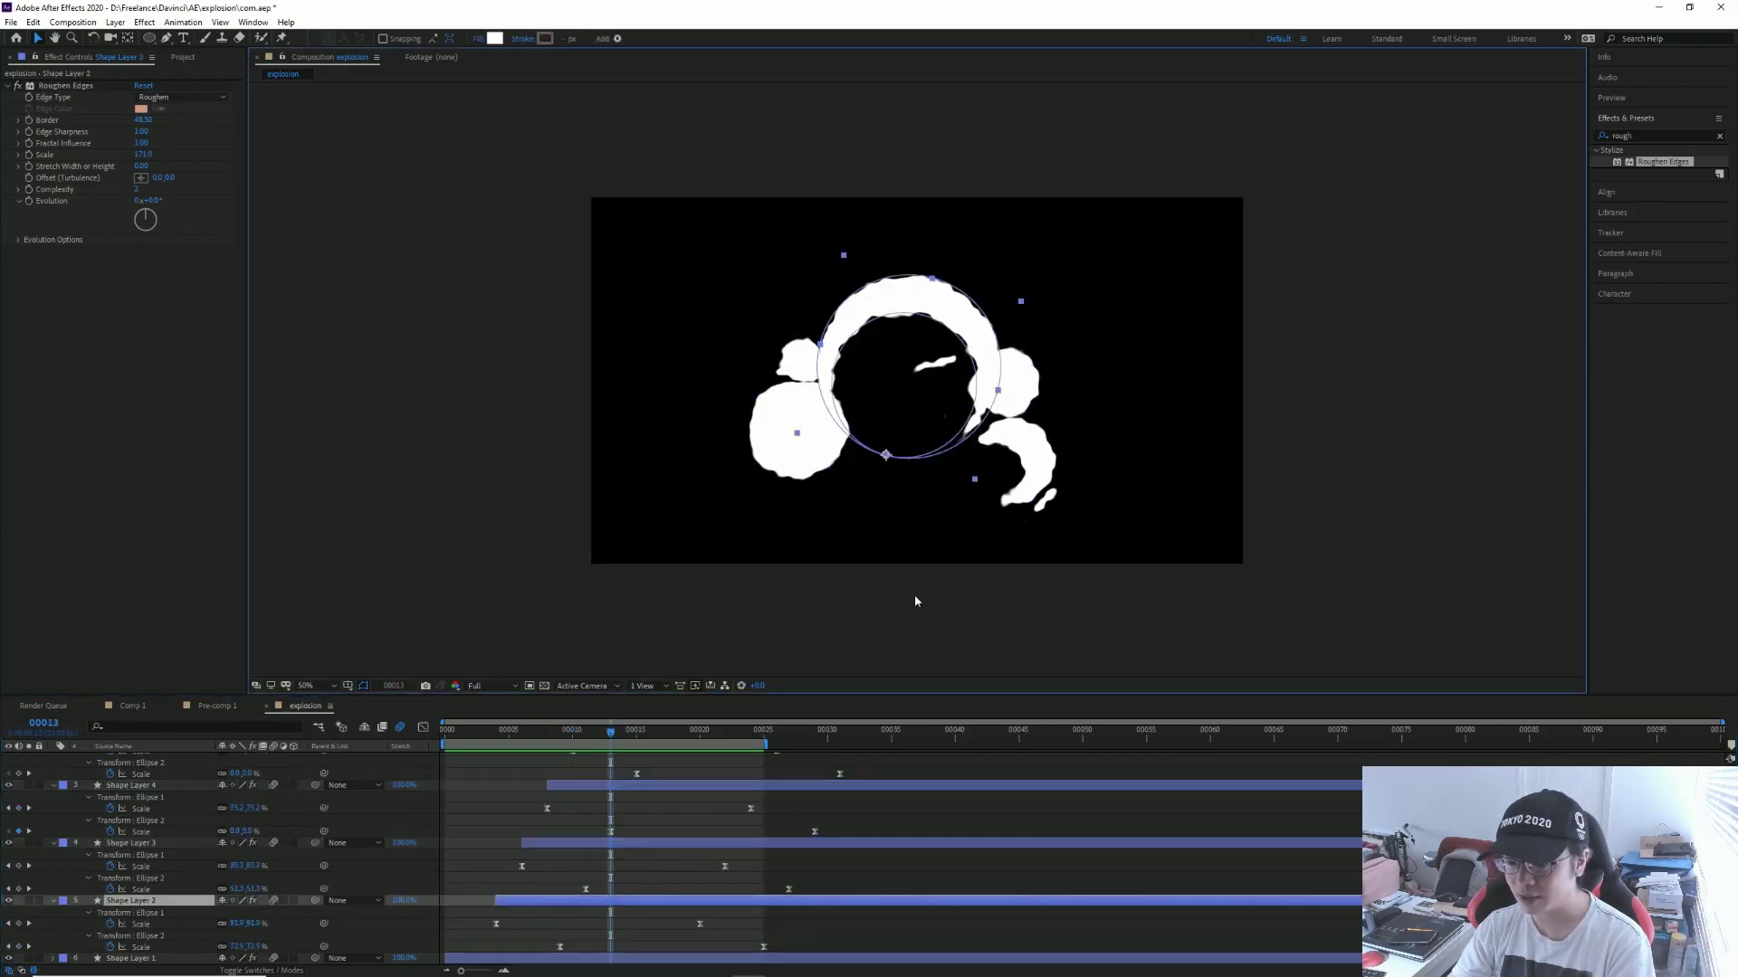
drag(543, 952, 738, 951)
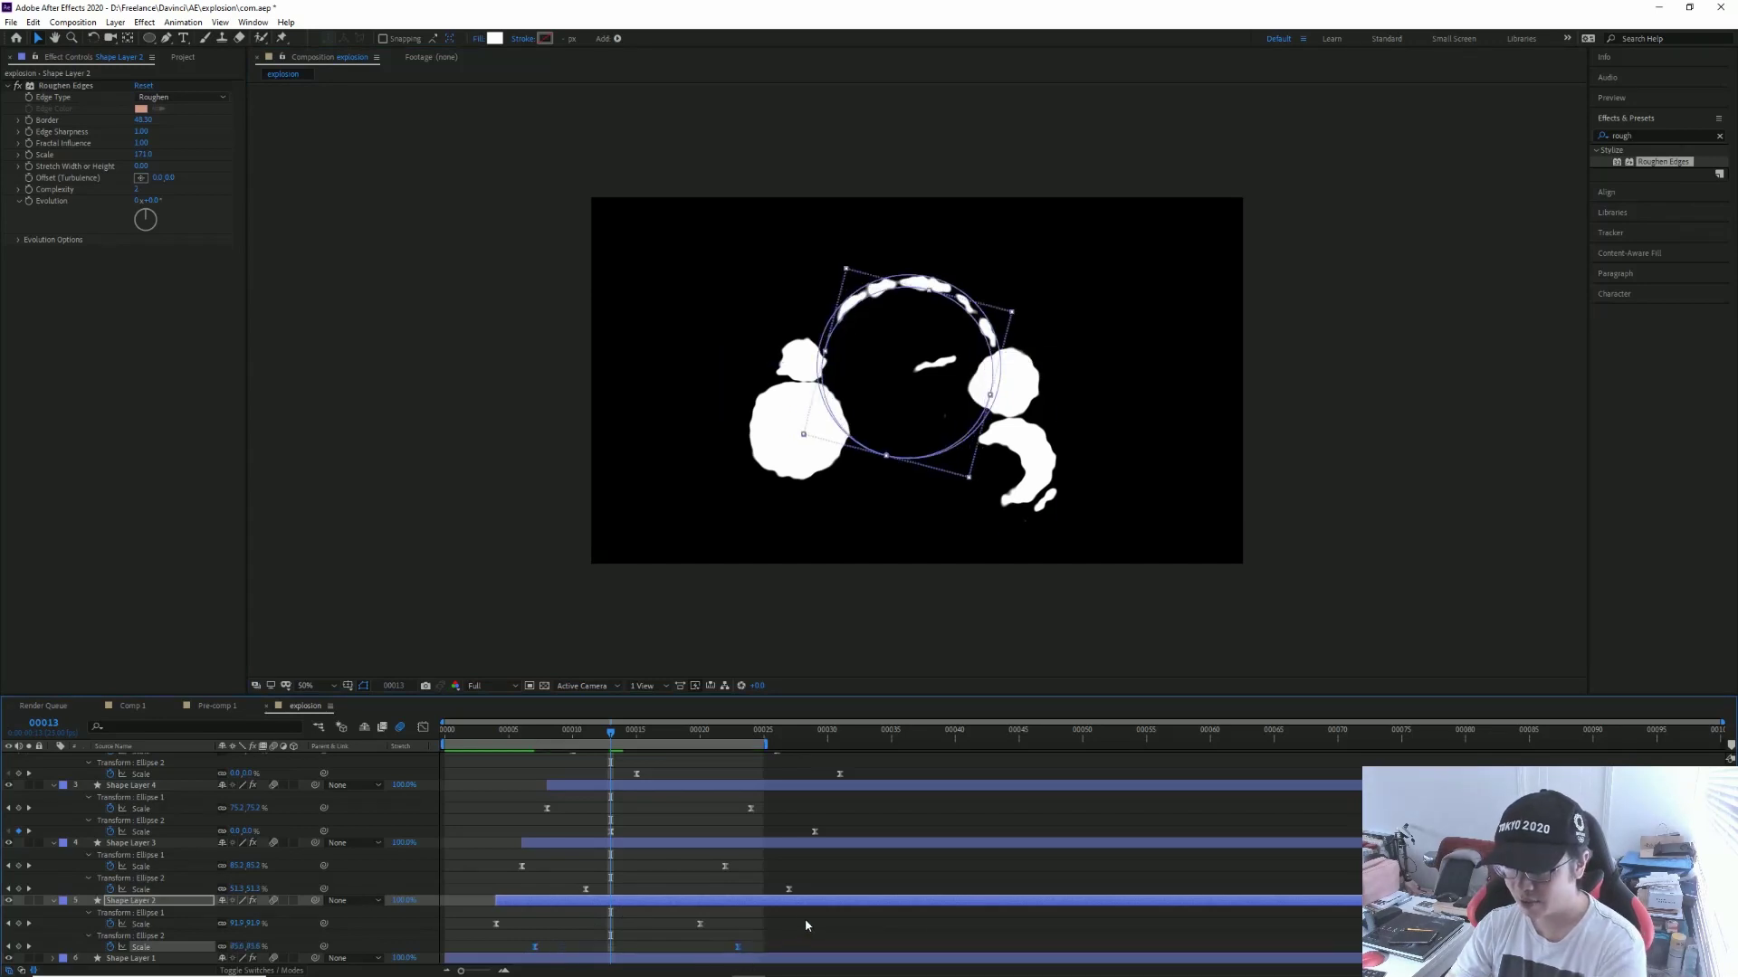
key(space)
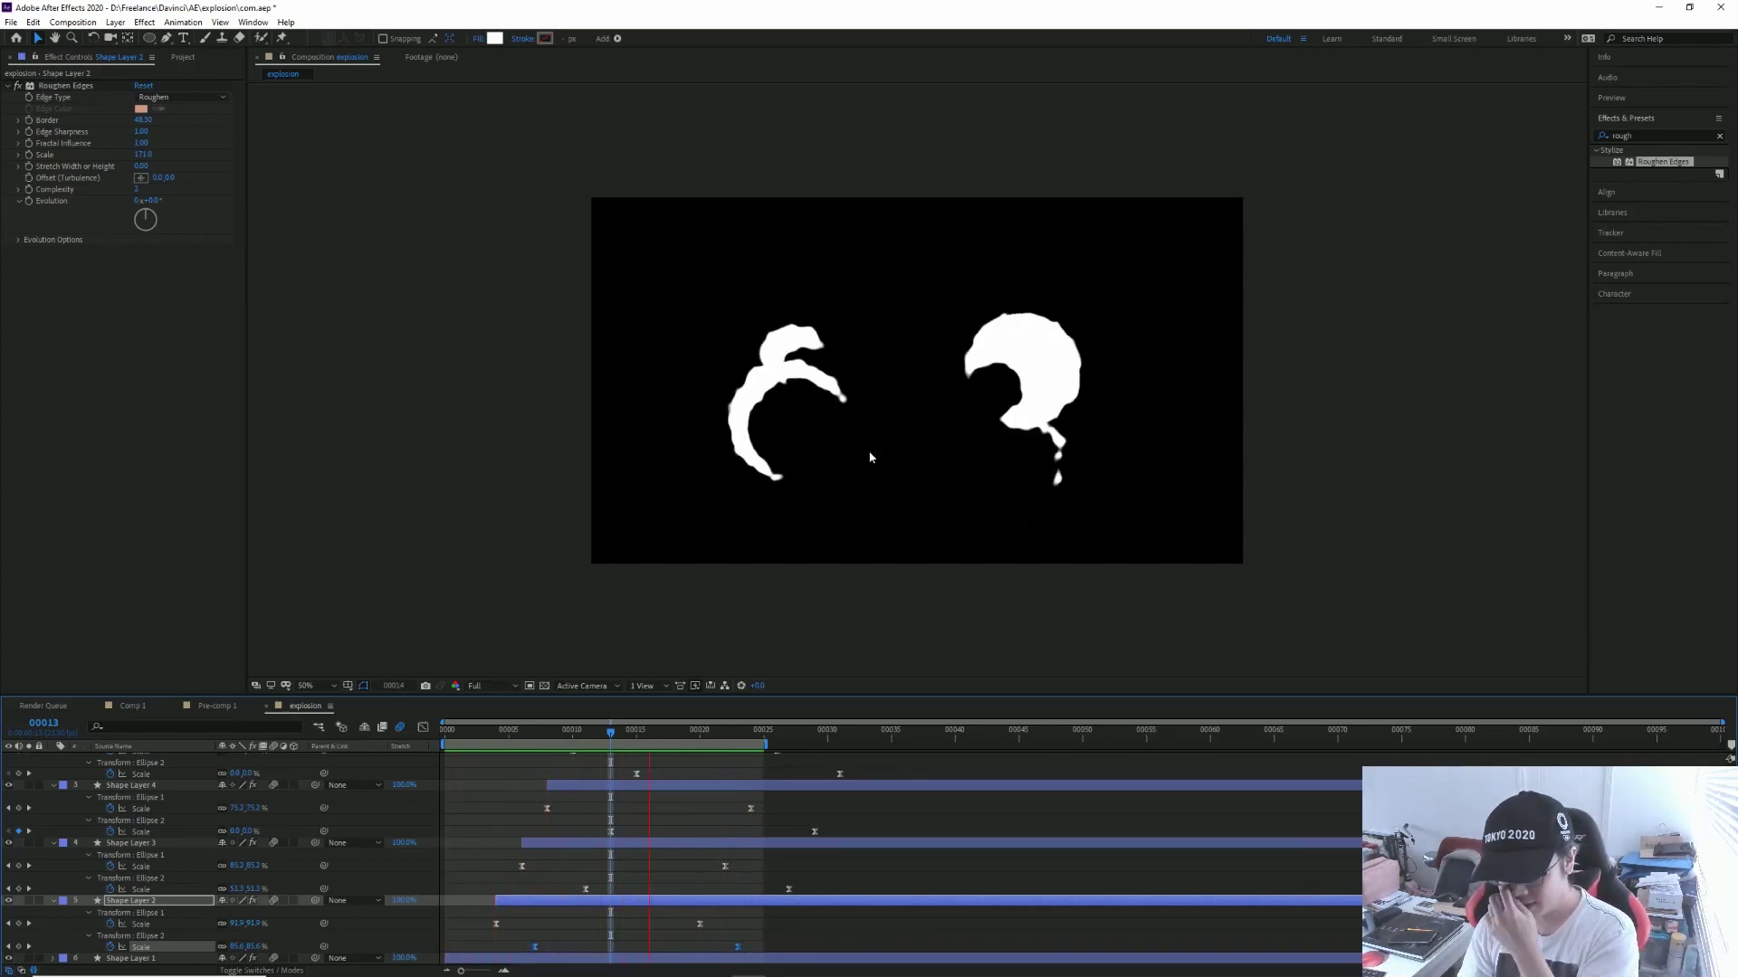
key(space)
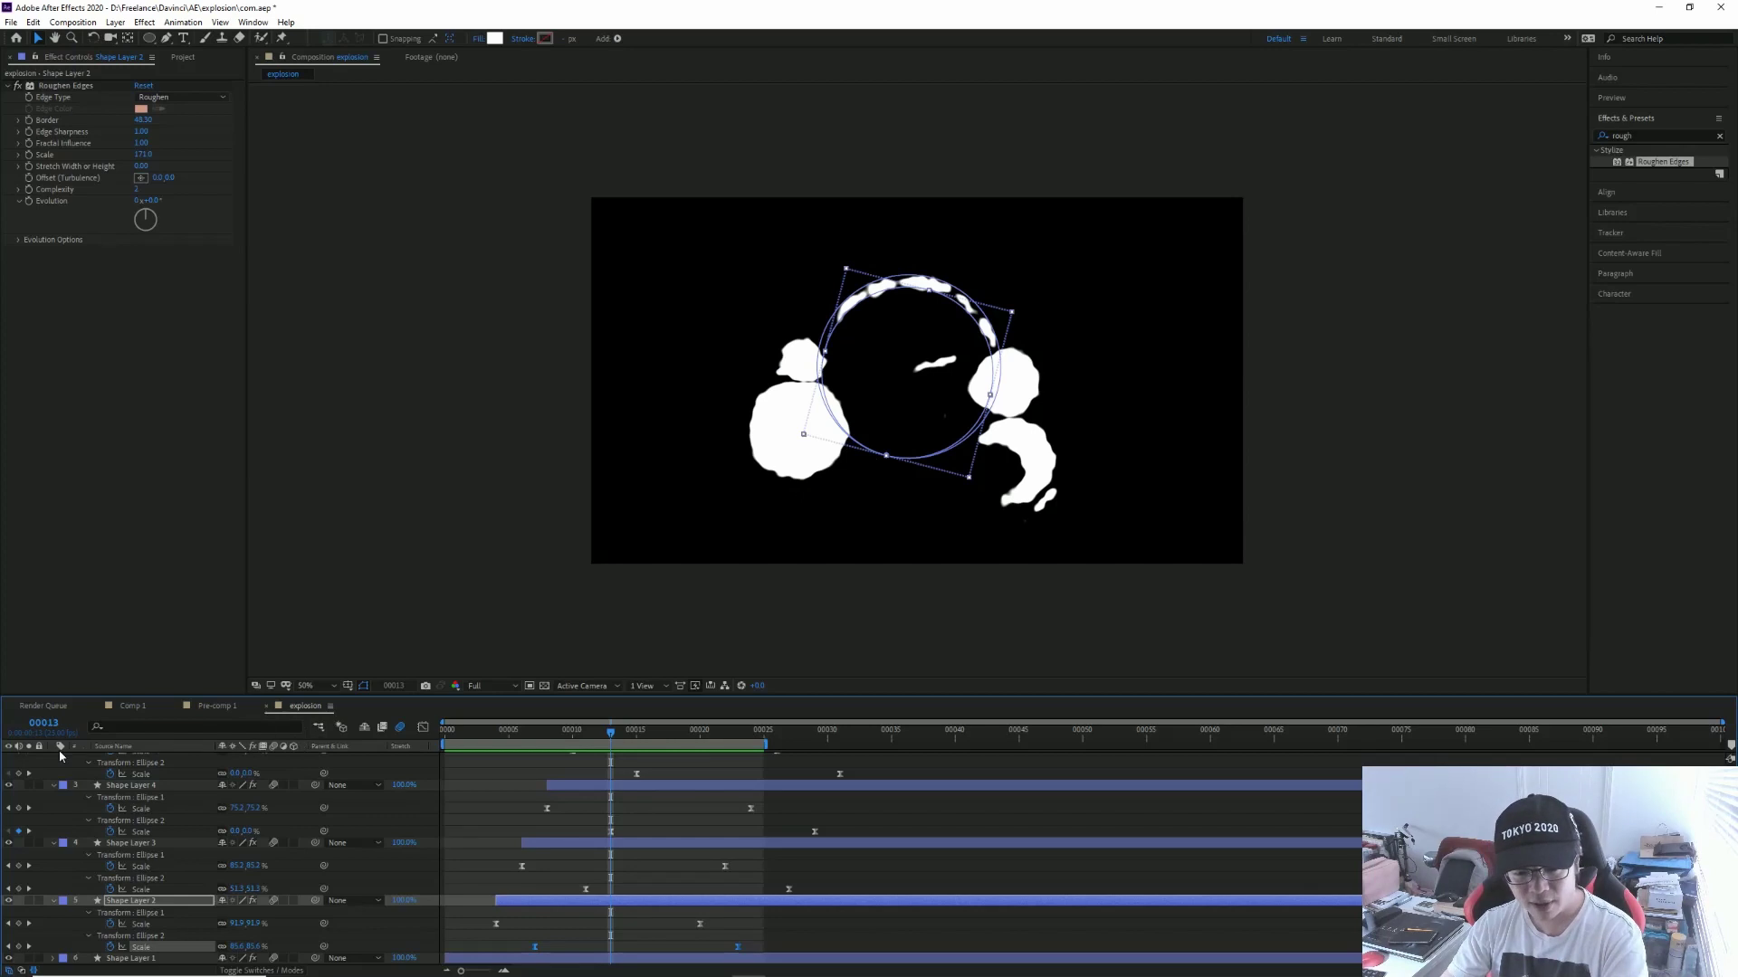
Step: Collapse Shape Layers 2 to 6 and shift them together one frame earlier, so Shape Layer 2 starts at frame 3
scroll(584, 829, up, 3)
click(609, 760)
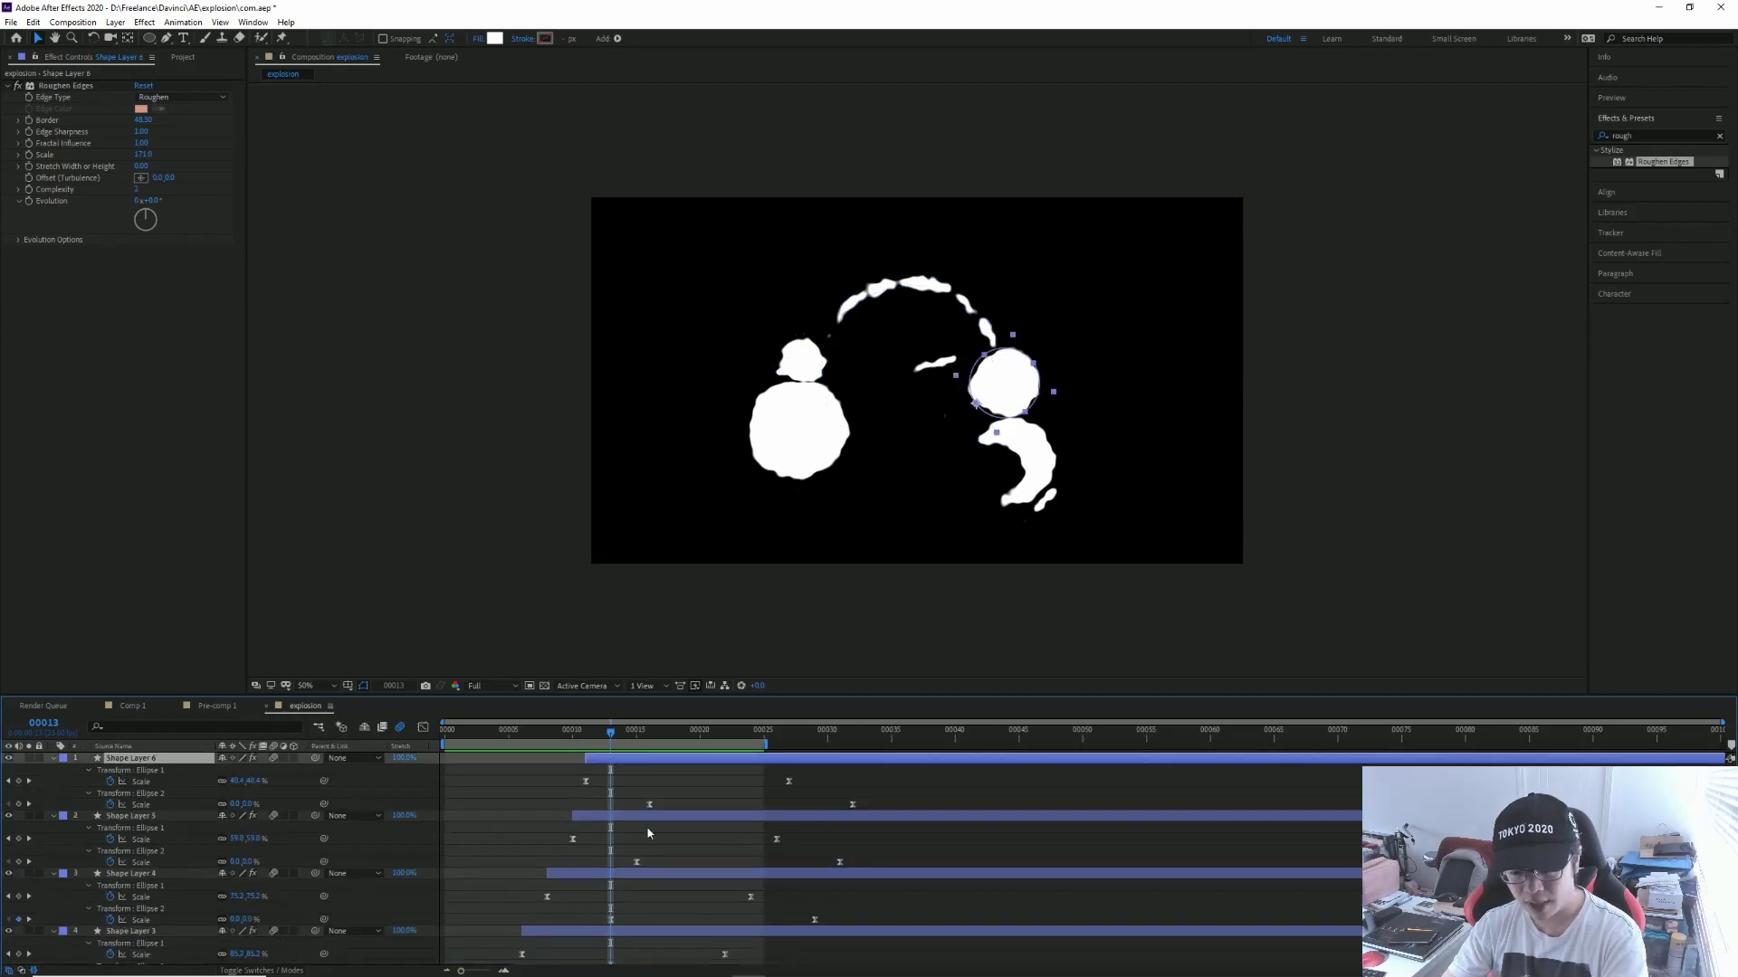
scroll(654, 864, down, 3)
shift+click(604, 903)
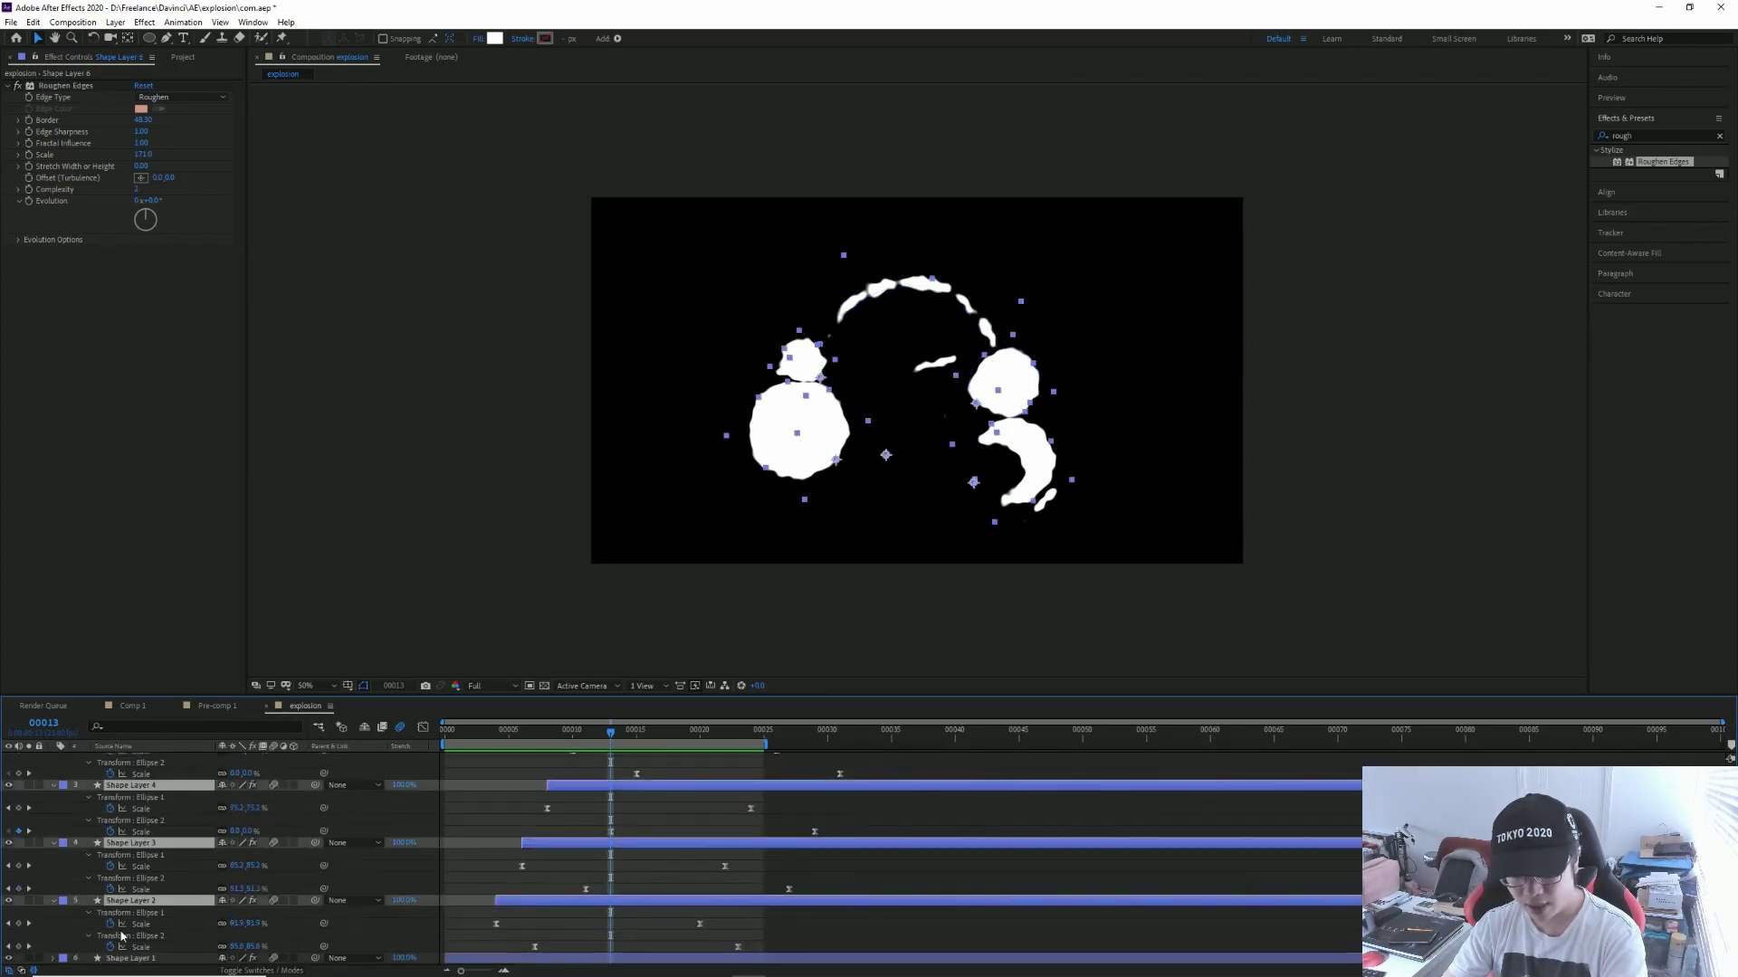
click(54, 902)
click(676, 857)
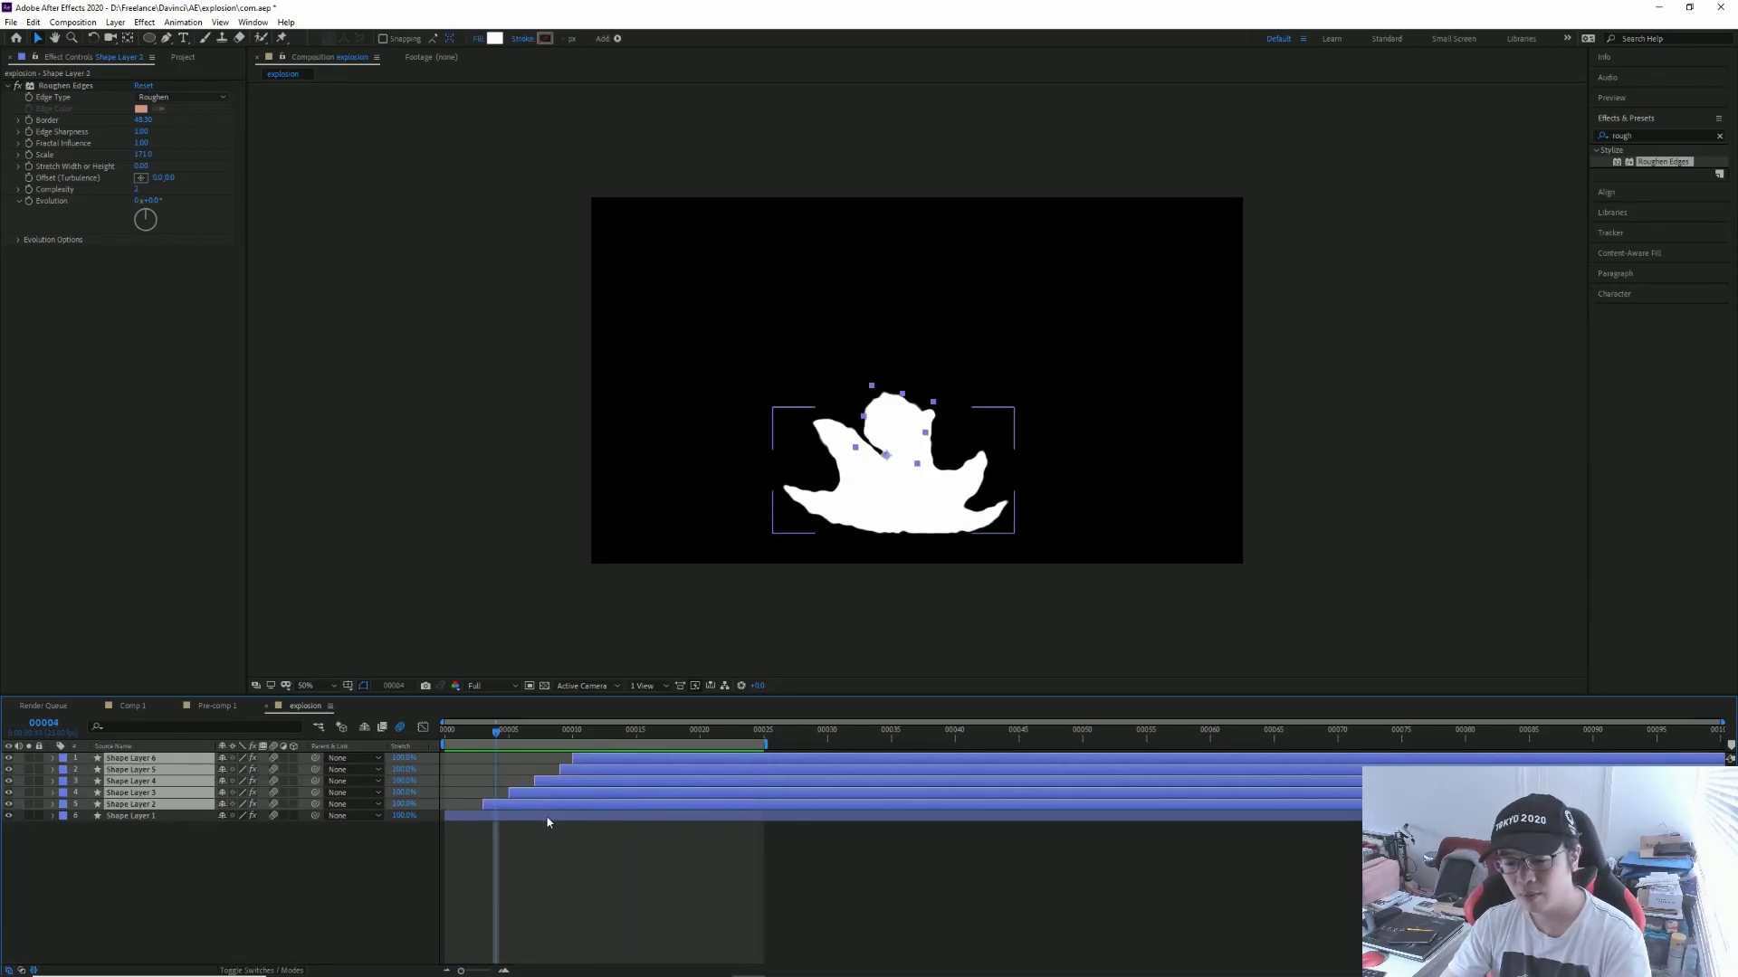
Step: Pre-compose all six shape layers into one composition, keeping the default name
click(546, 818)
shift+click(622, 758)
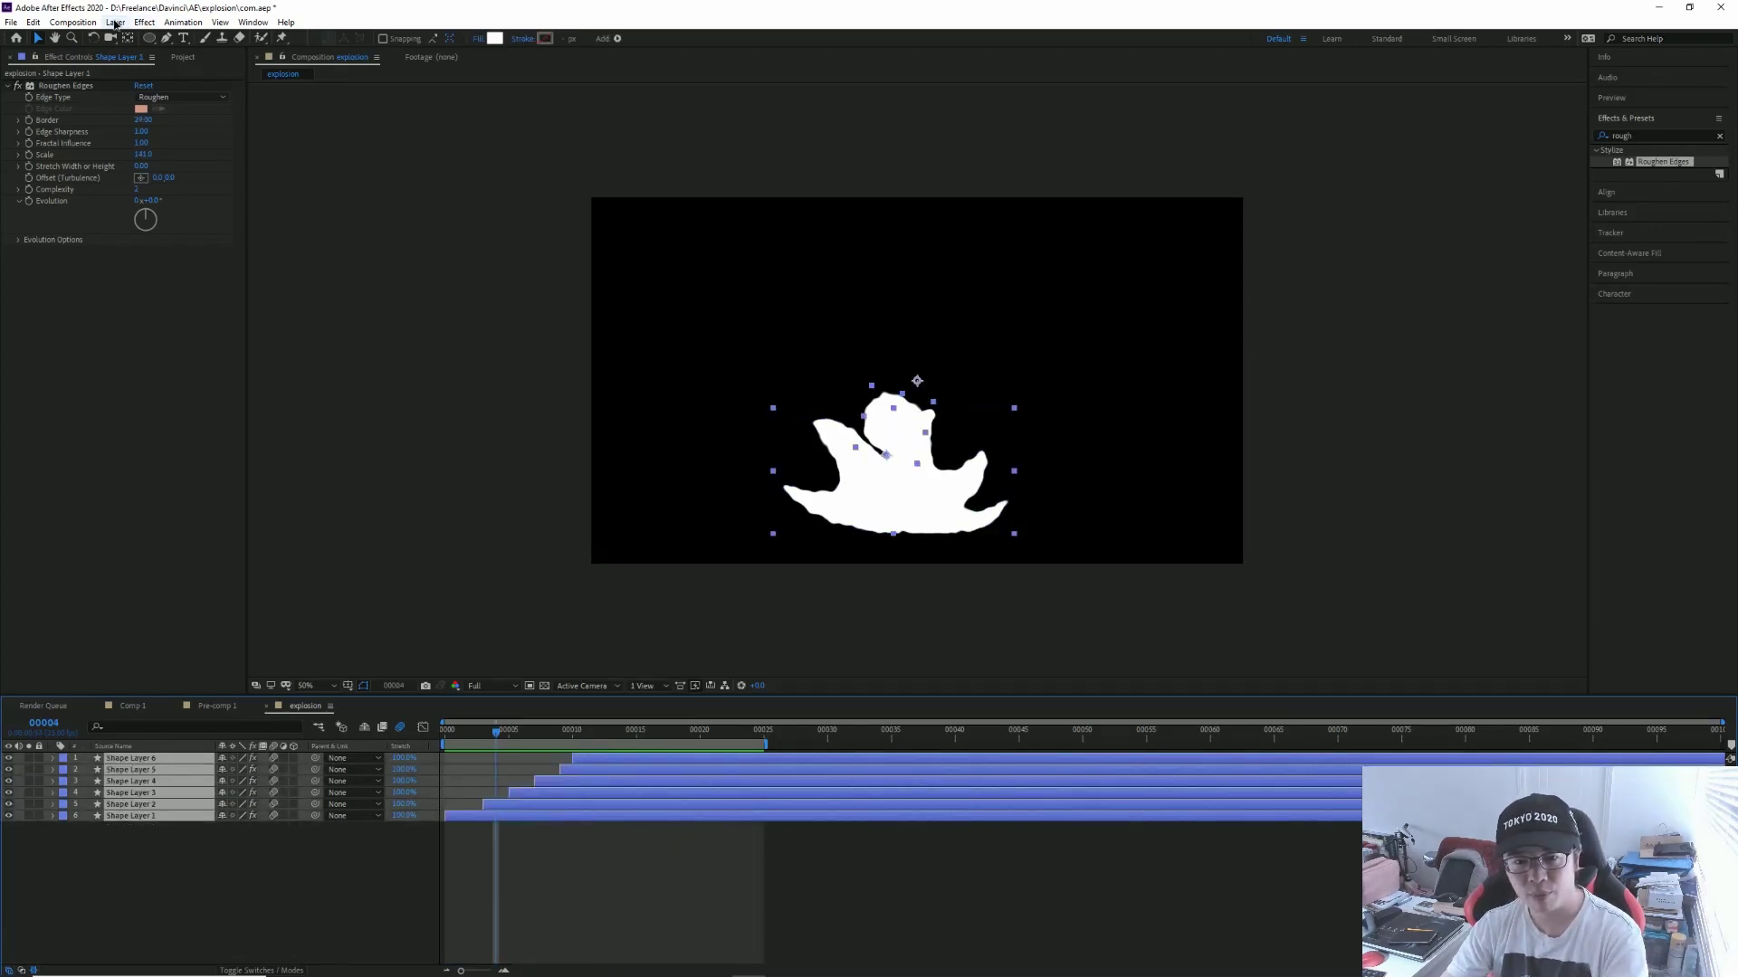
click(115, 24)
click(151, 469)
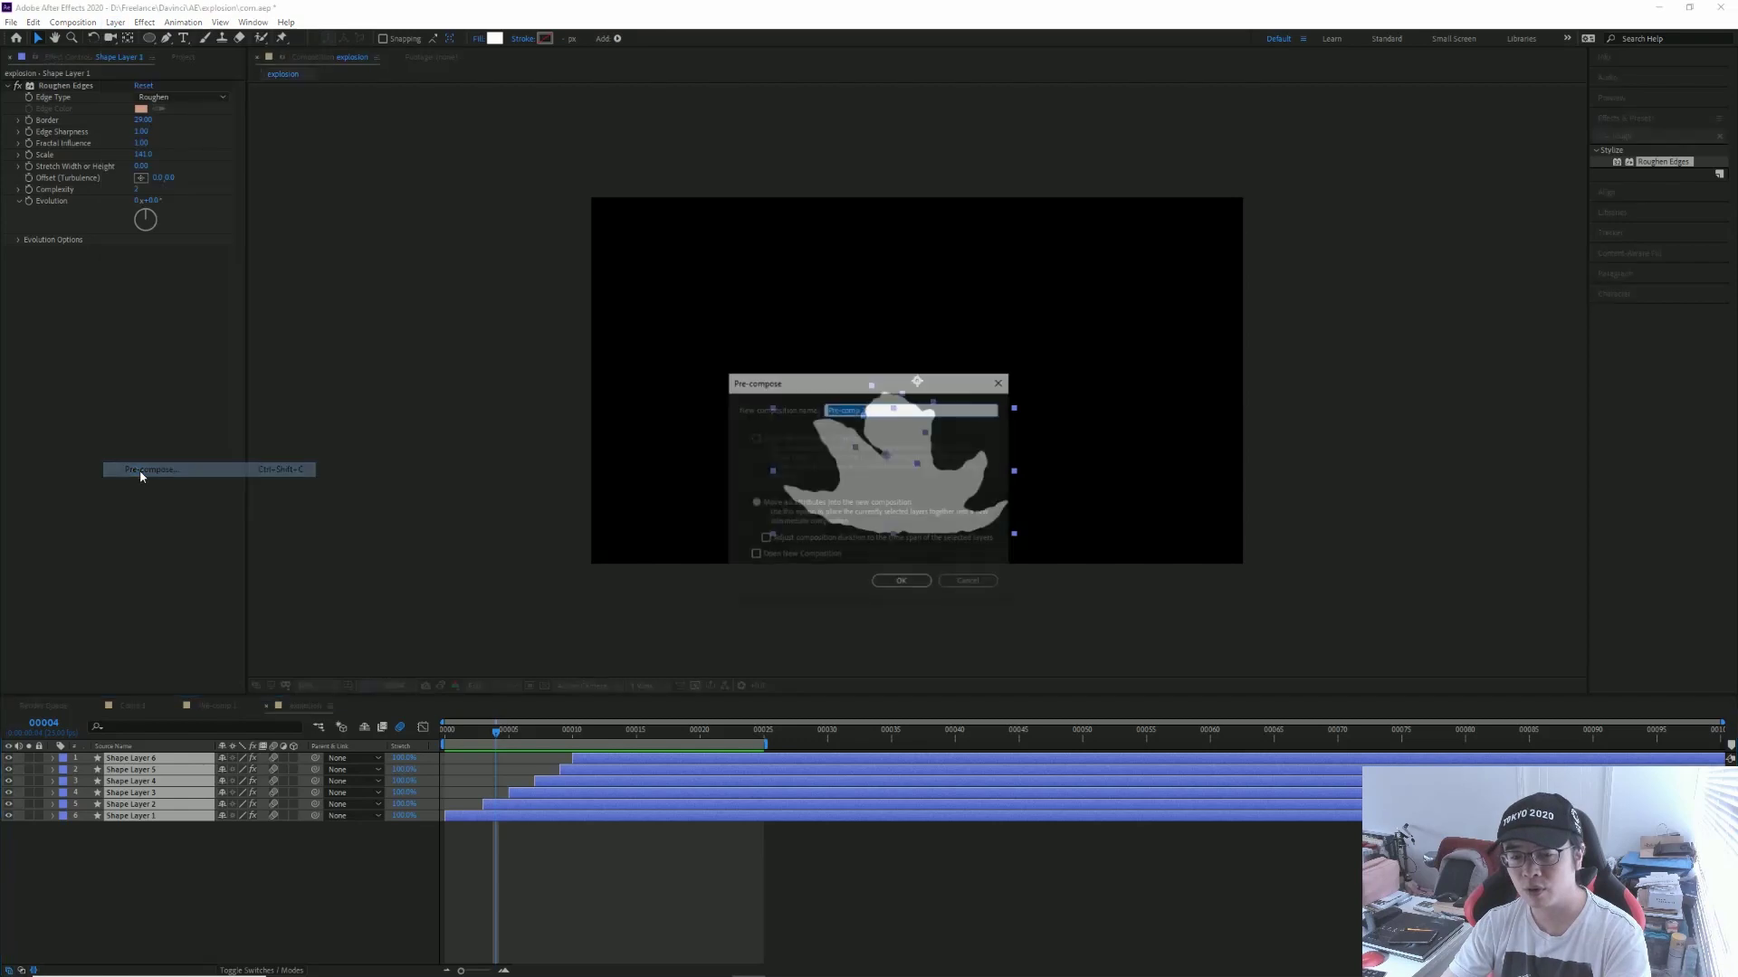
click(901, 585)
click(651, 840)
Step: Apply the Posterize Time effect to the pre-composed explosion layer
click(588, 757)
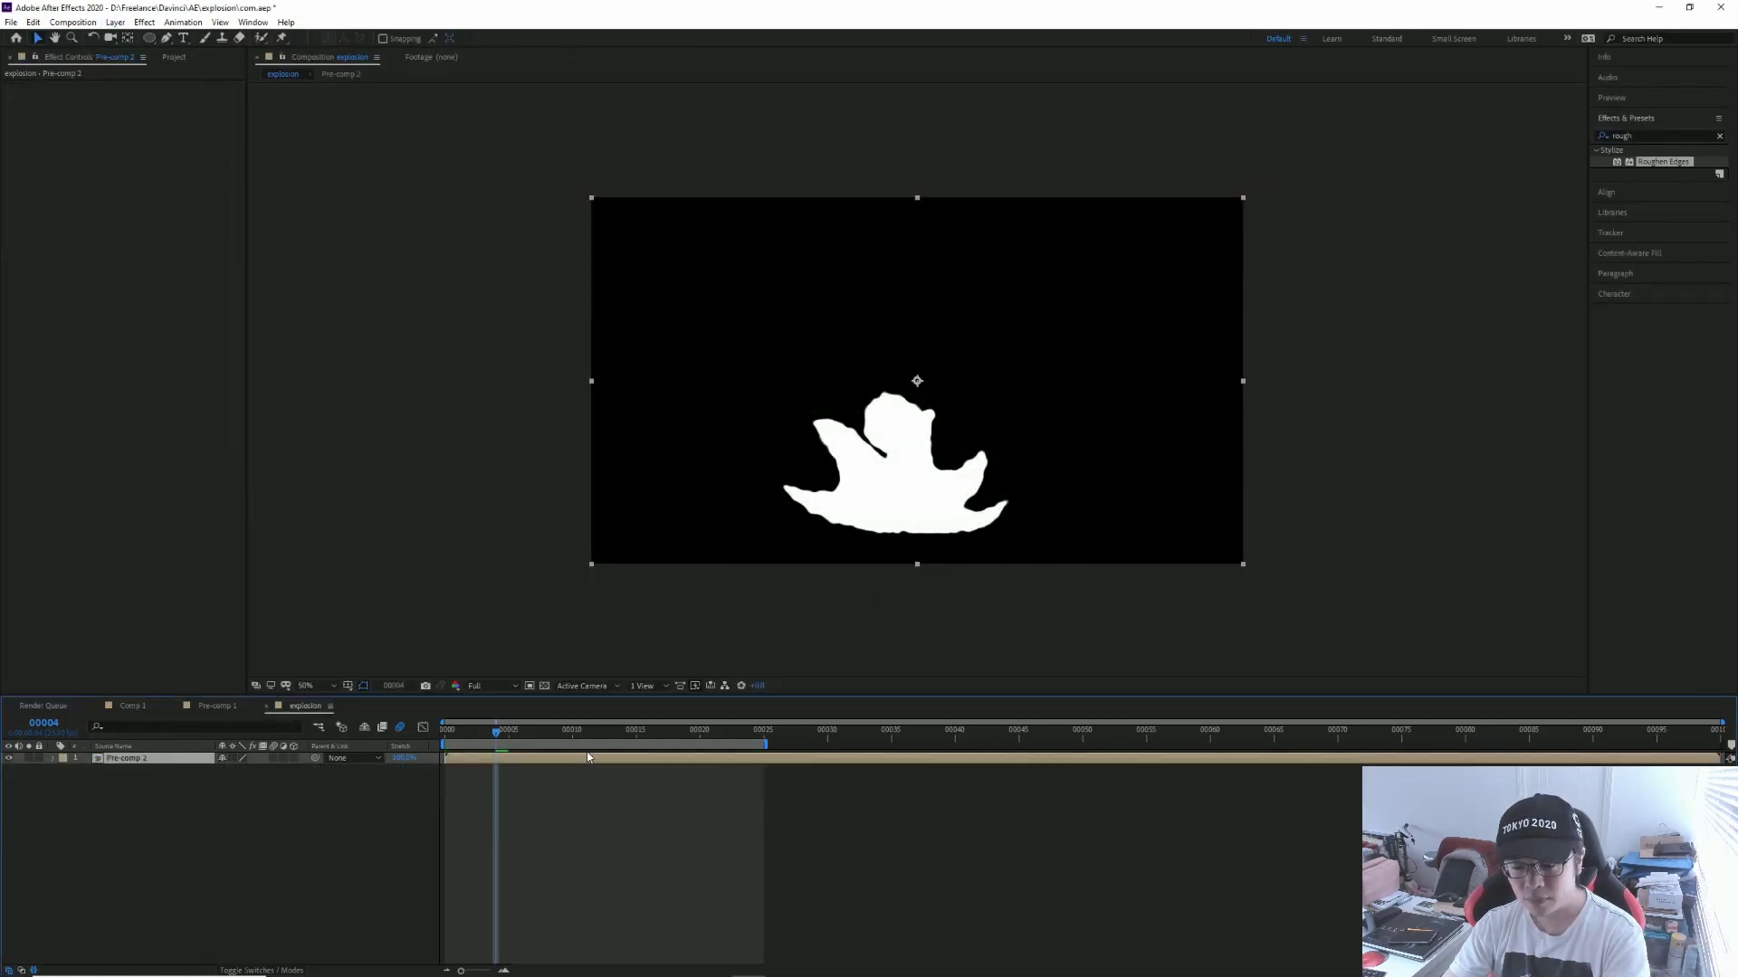
click(144, 21)
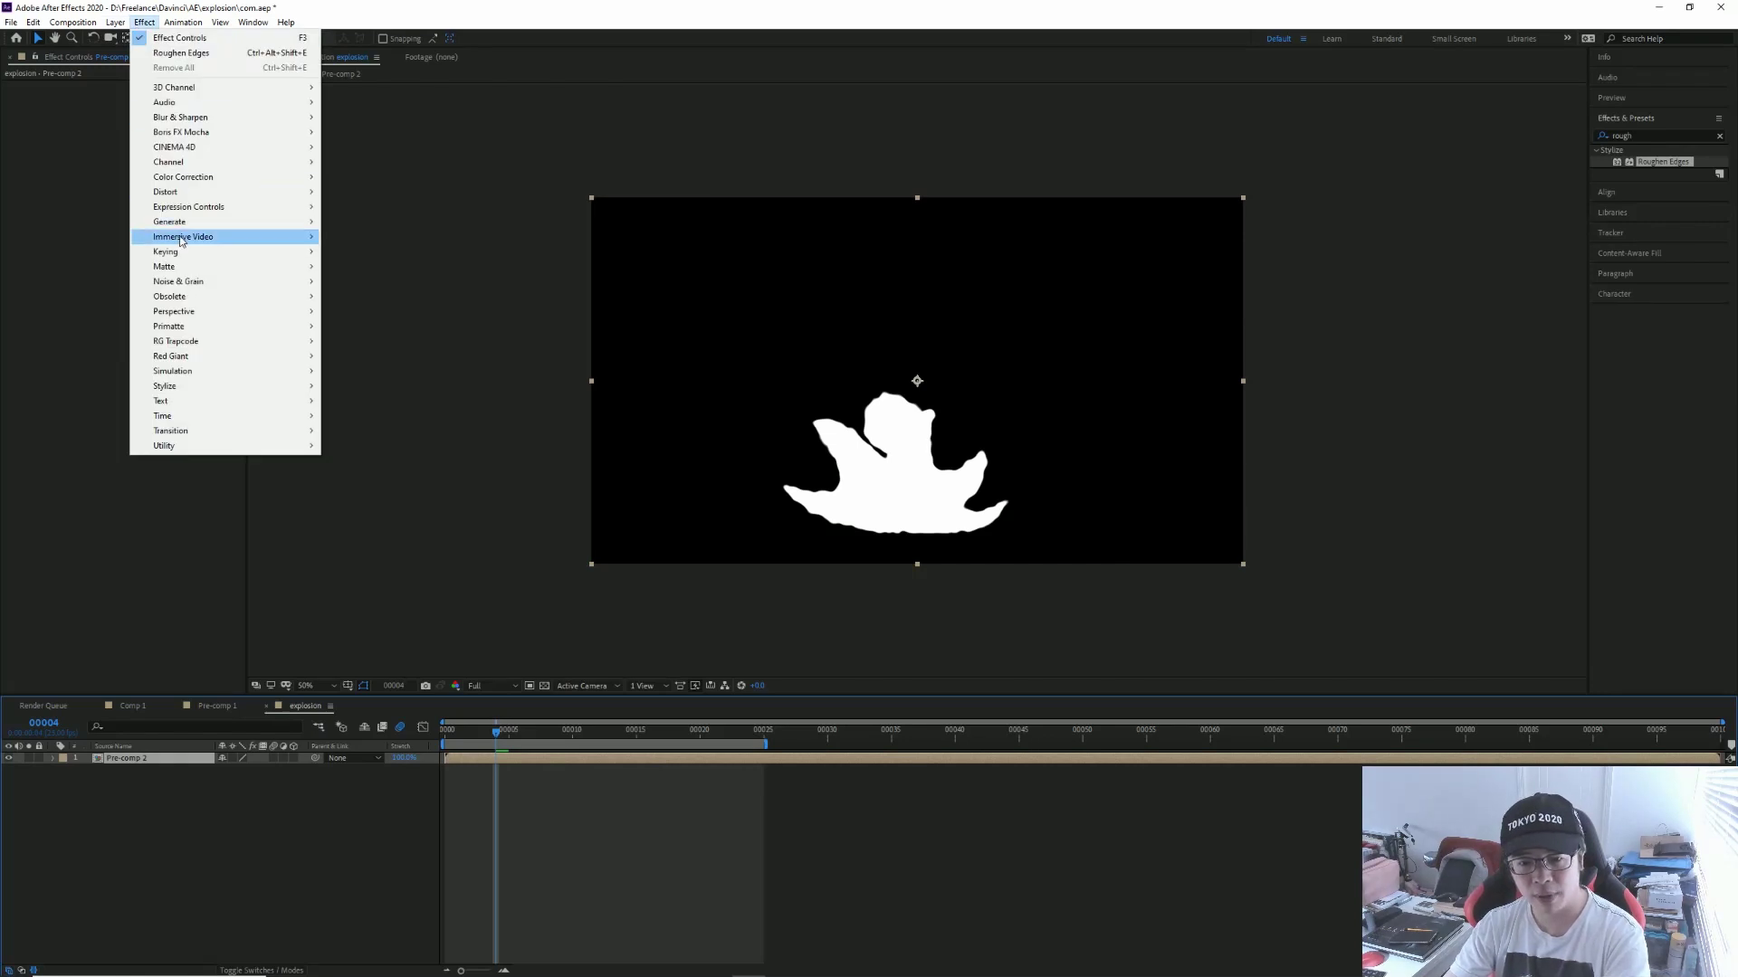
mouse_move(228, 412)
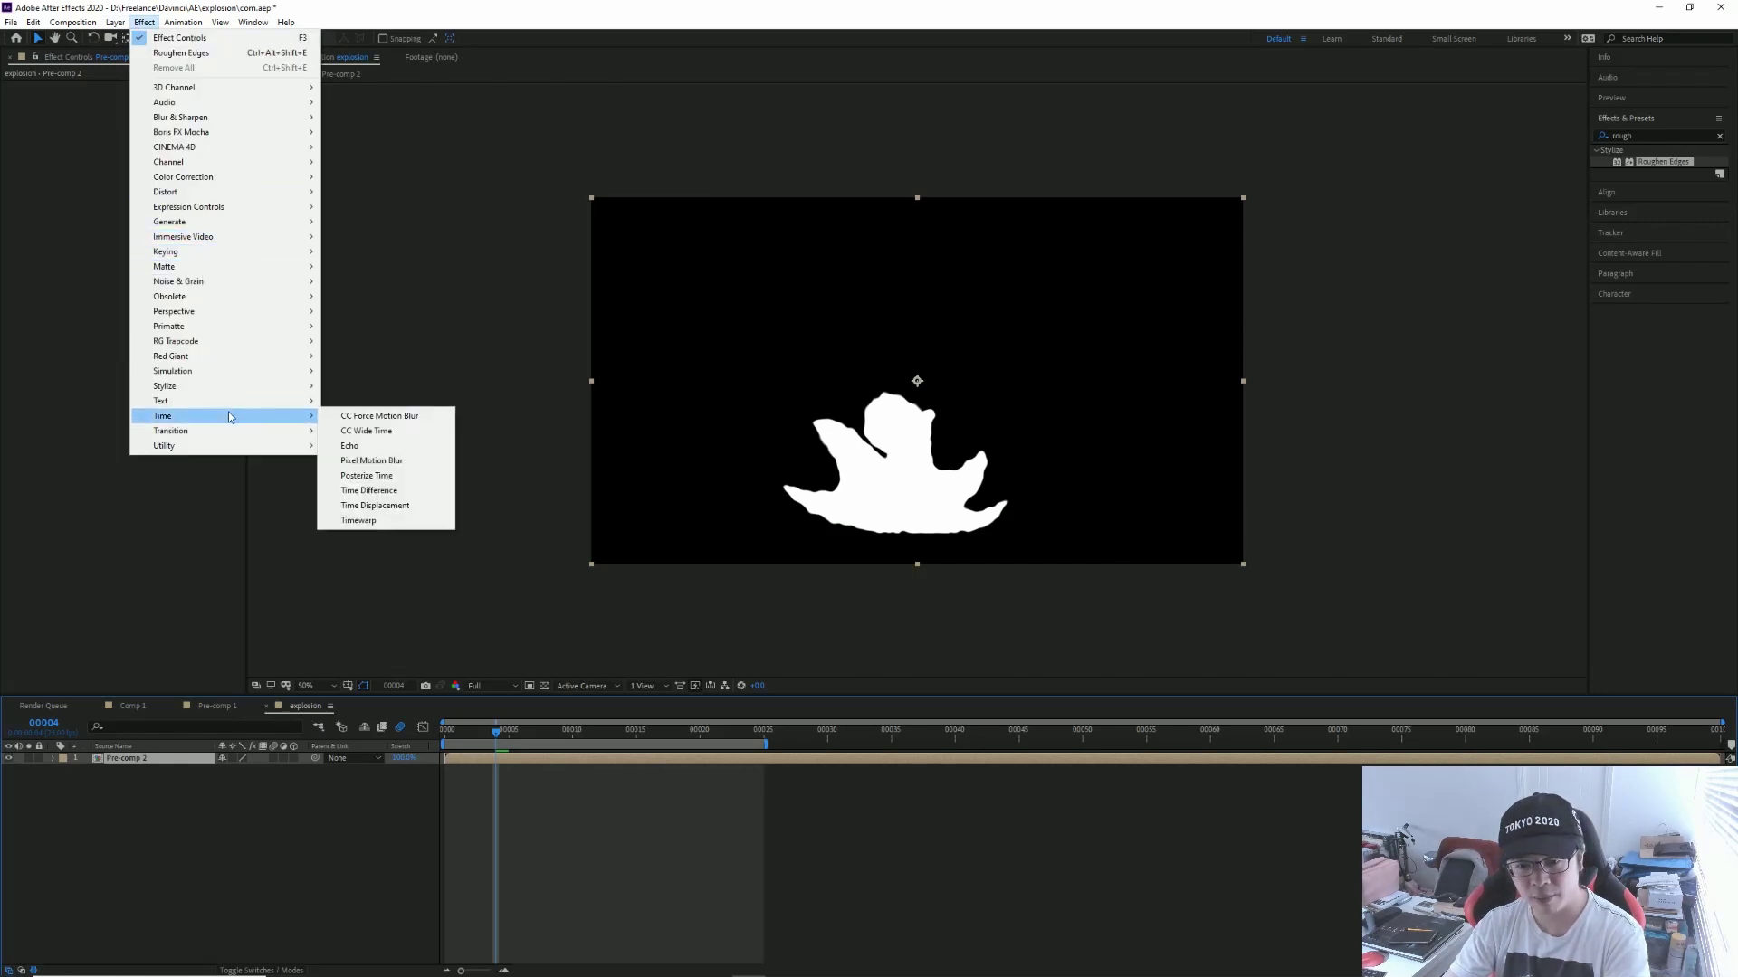
click(411, 480)
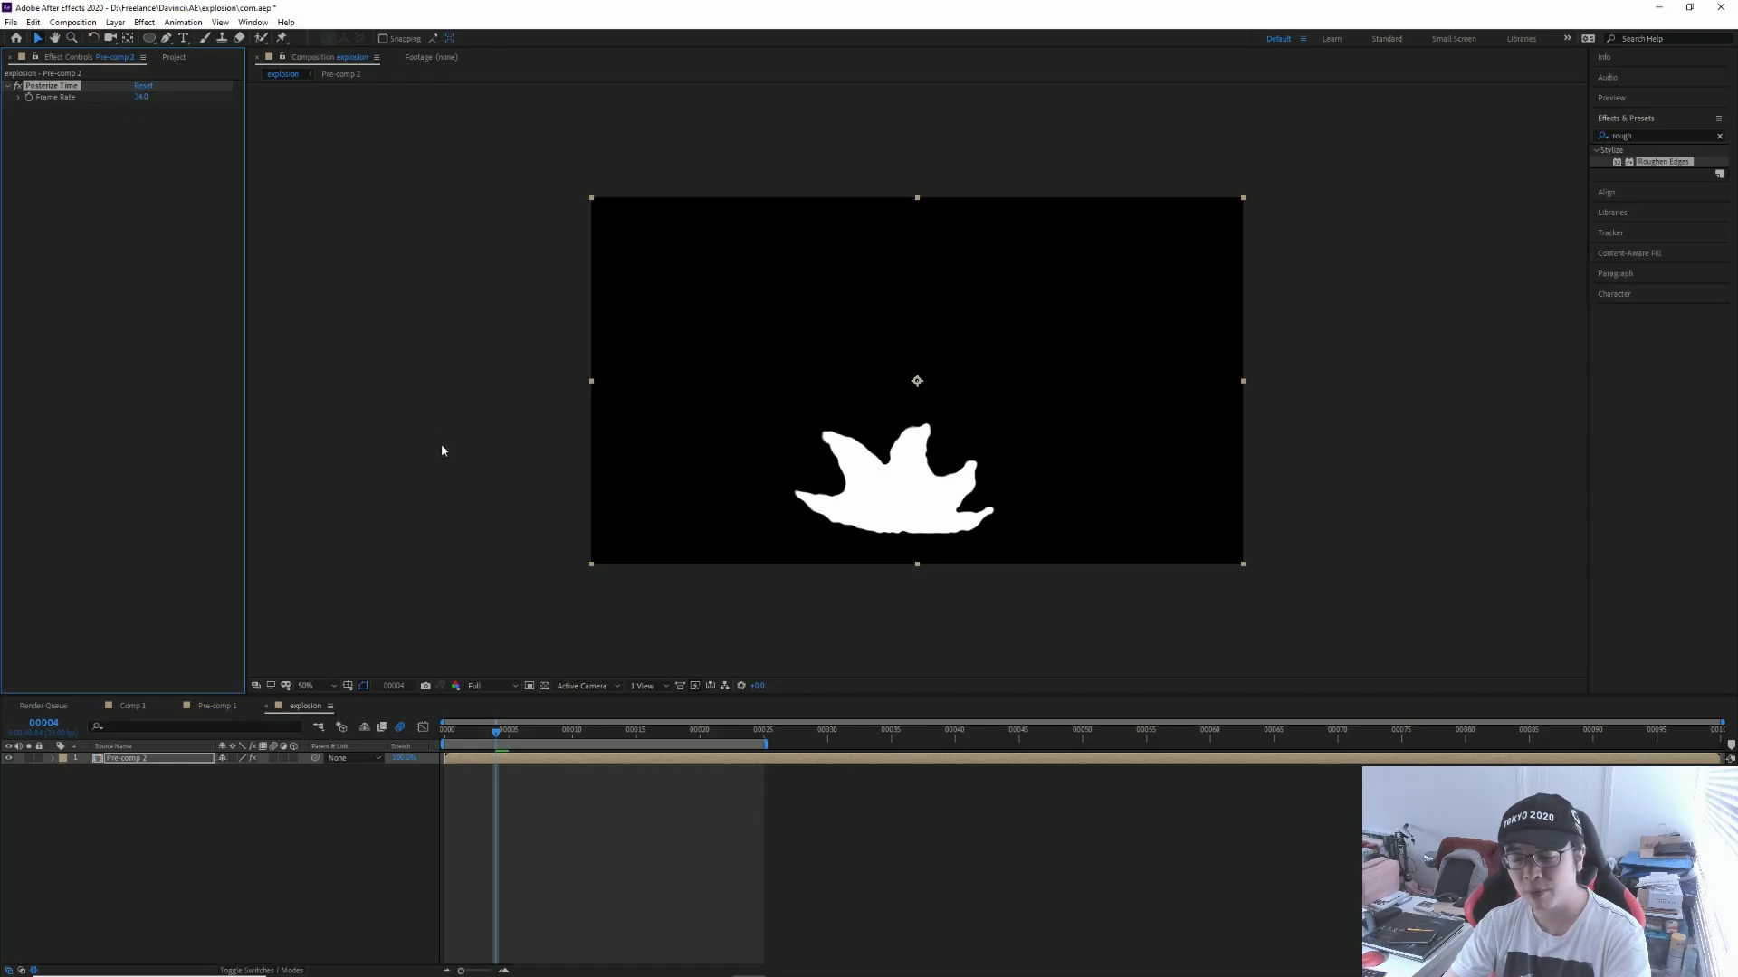
Step: Check the composition's frame rate in its settings, and set the Posterize Time frame rate to 12
click(95, 23)
click(108, 54)
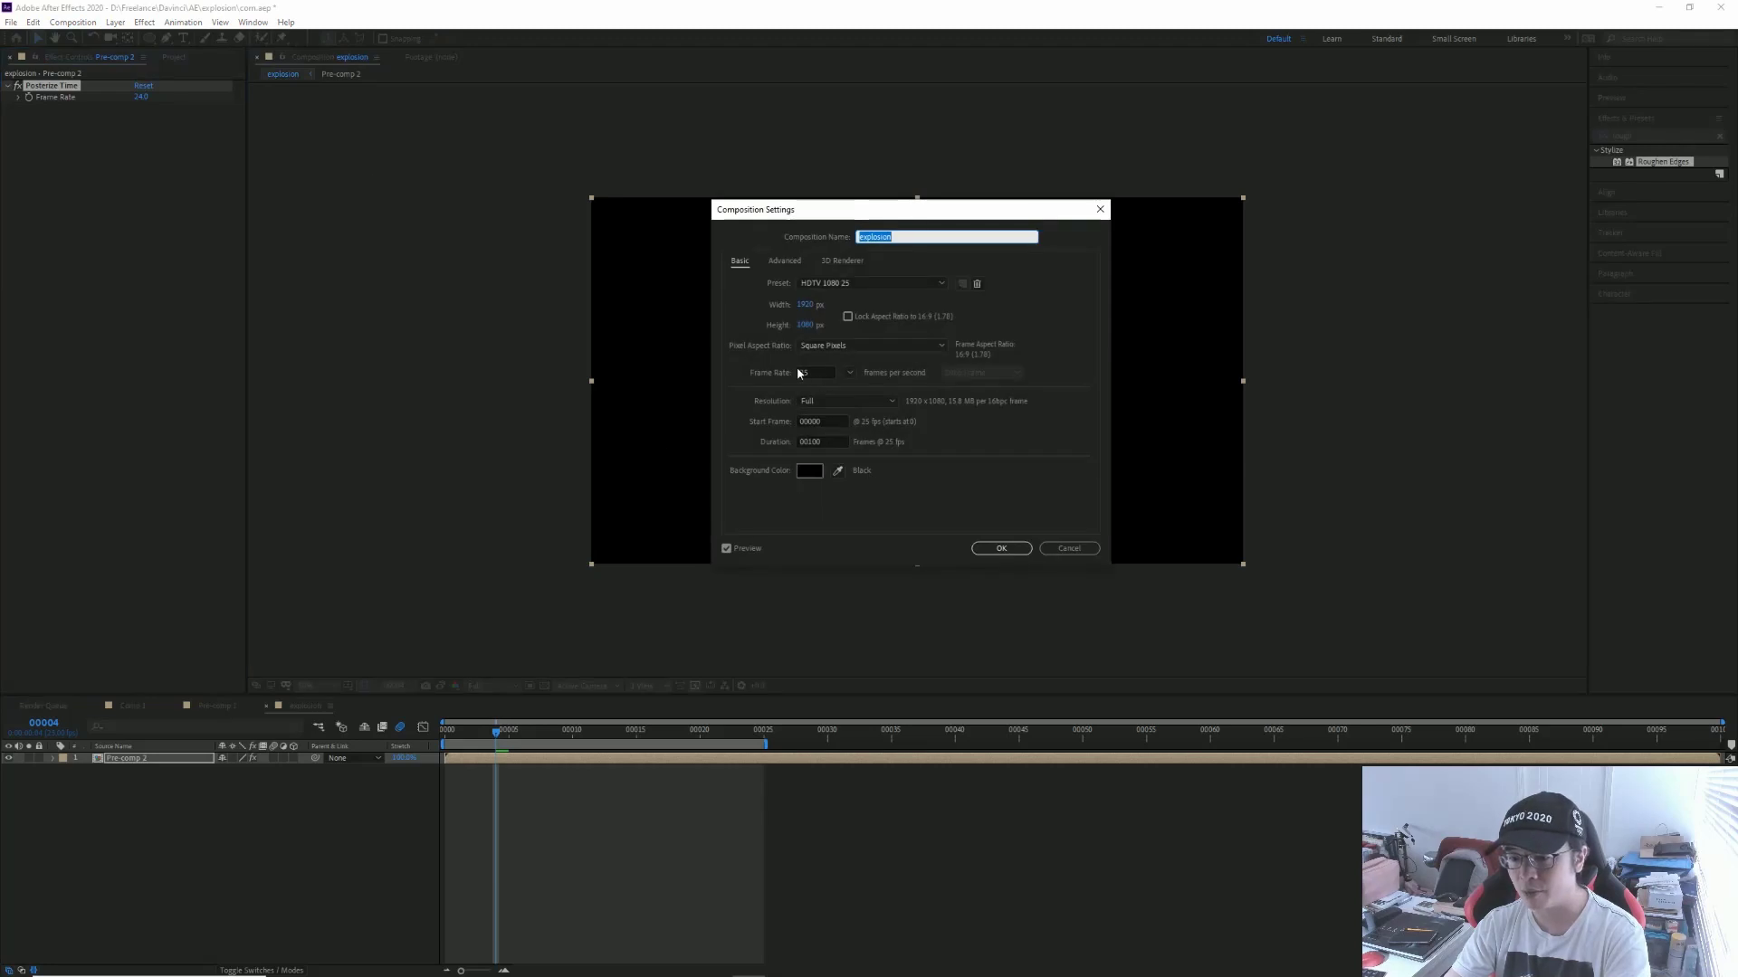
click(1095, 548)
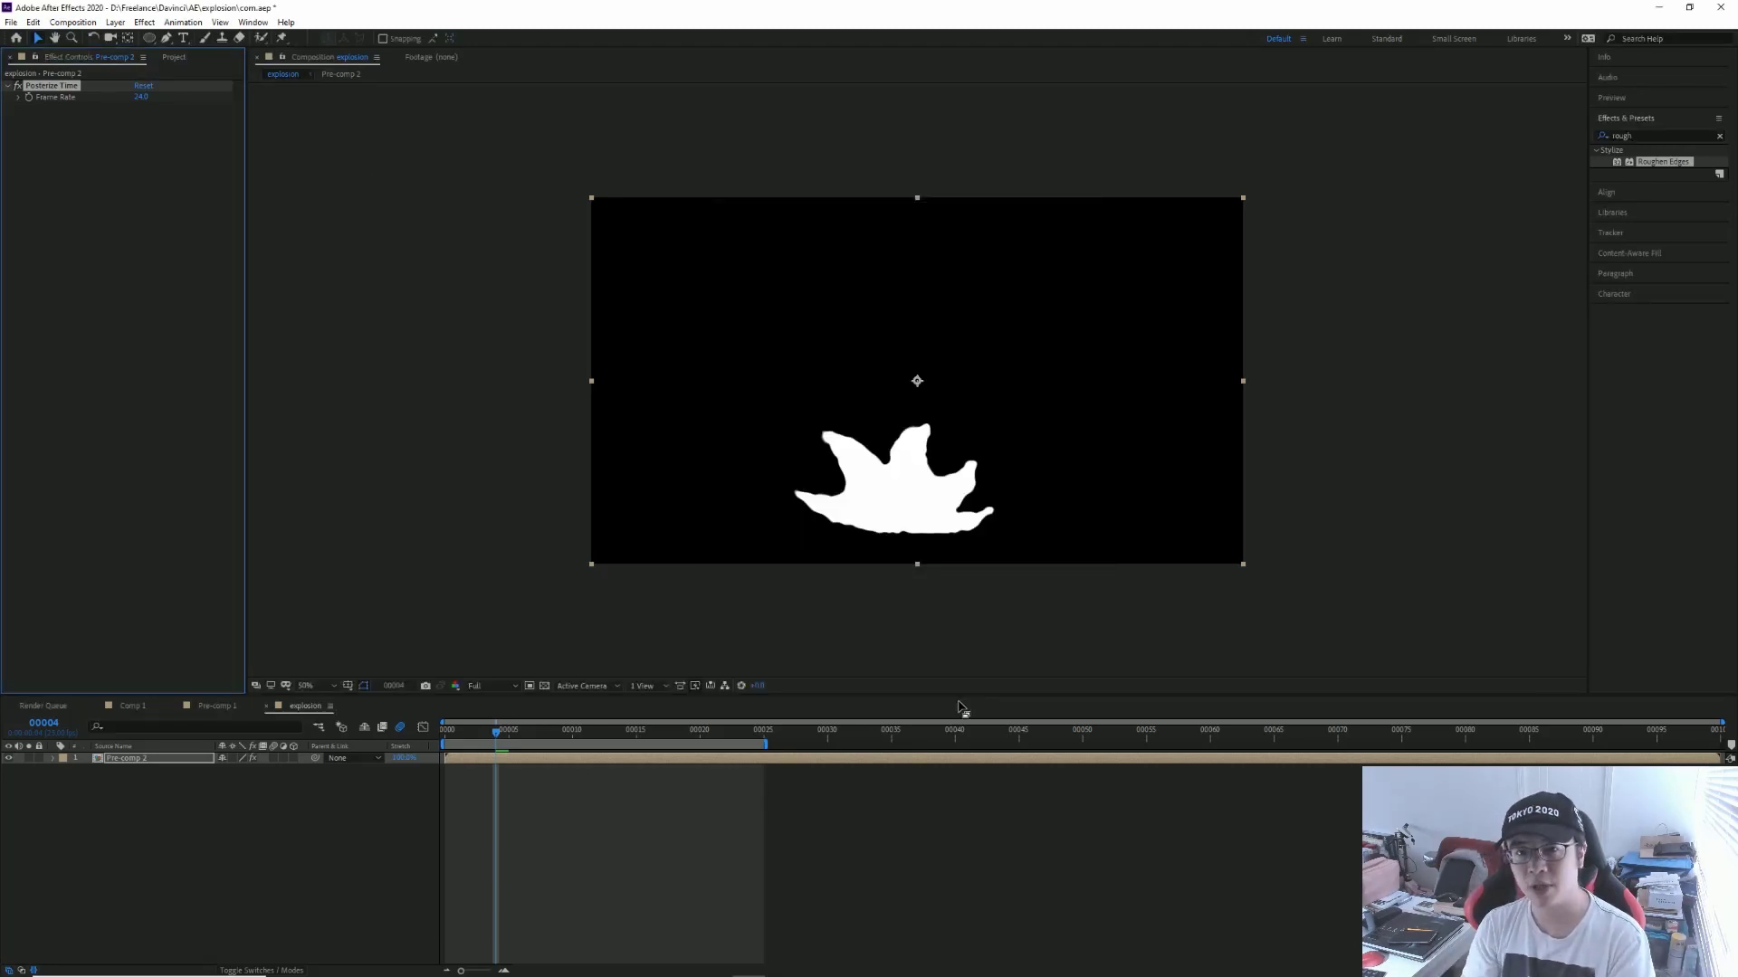
click(145, 97)
text(12)
key(Return)
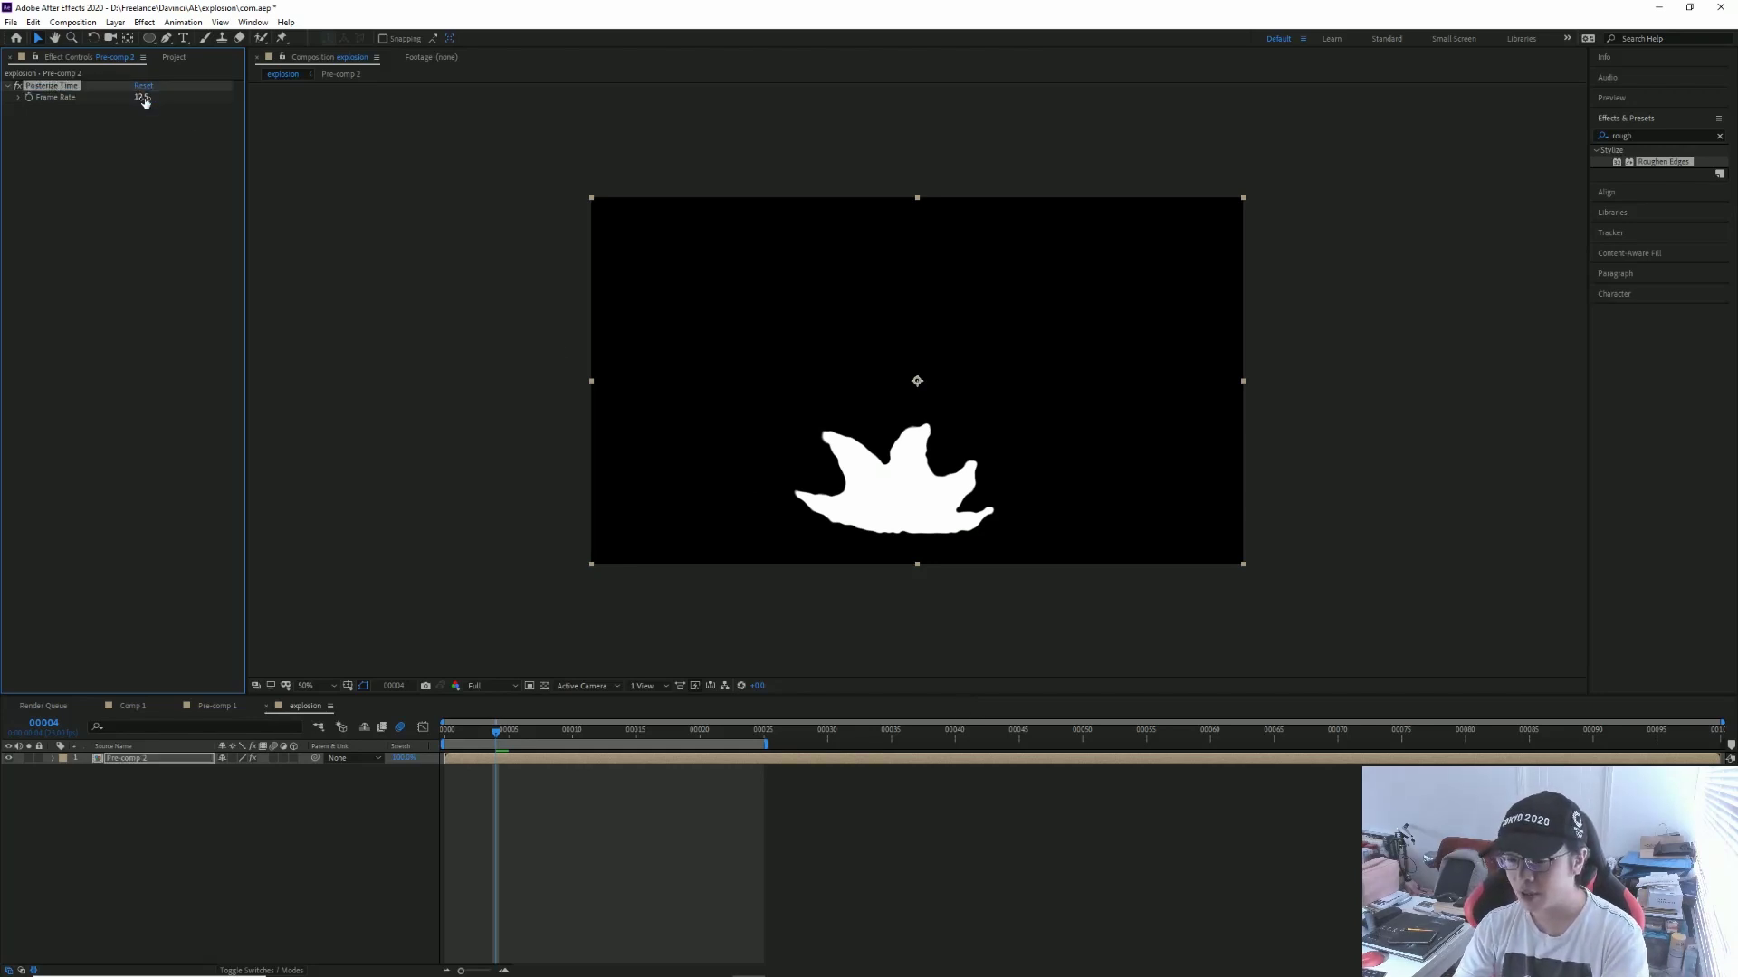
key(space)
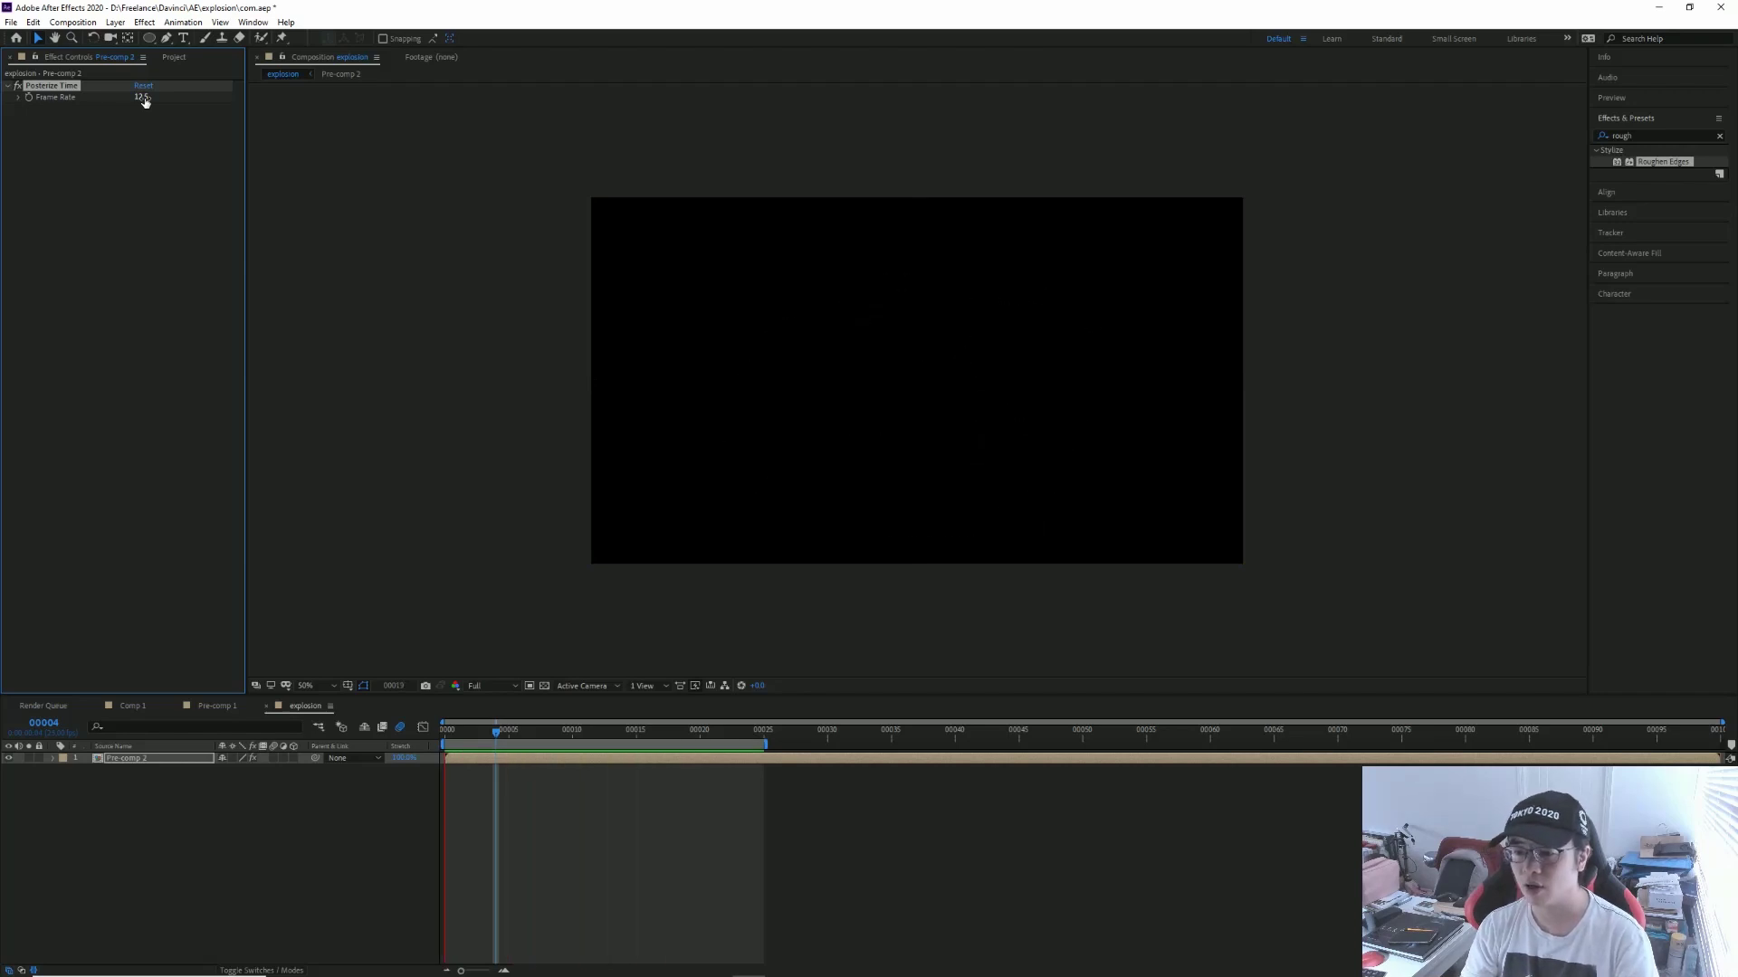